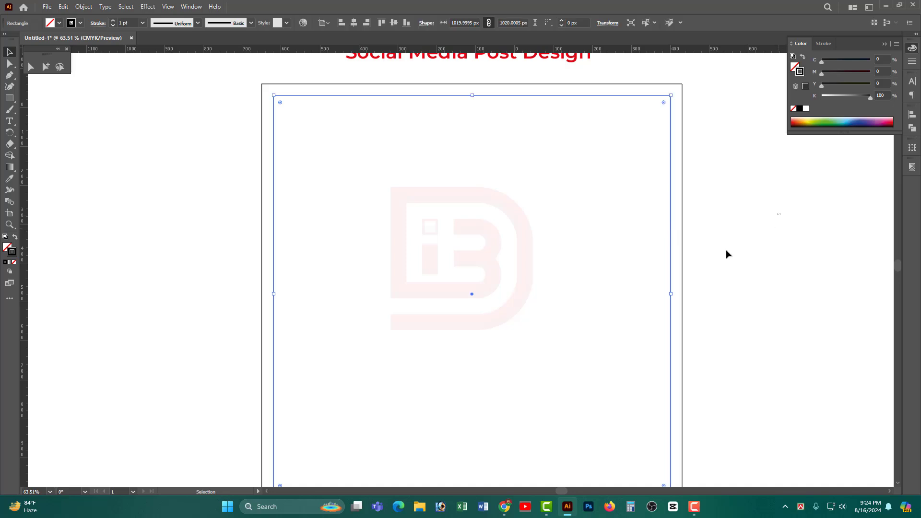
# - Convert the two nested square outlines into guides and lock the guides
pyautogui.rightClick(613, 289)
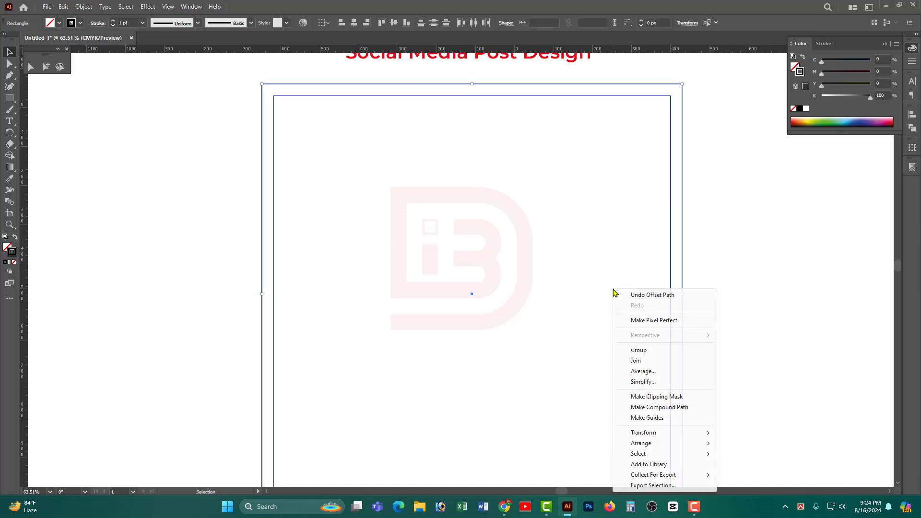
pyautogui.click(647, 417)
pyautogui.press('z')
pyautogui.hotkey('ctrl', '-')
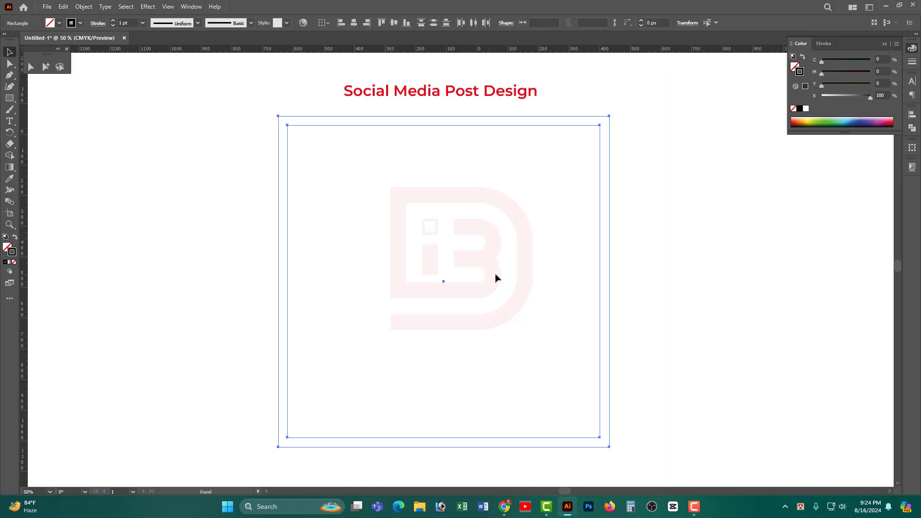
pyautogui.press('v')
pyautogui.click(637, 206)
pyautogui.rightClick(638, 205)
pyautogui.click(661, 311)
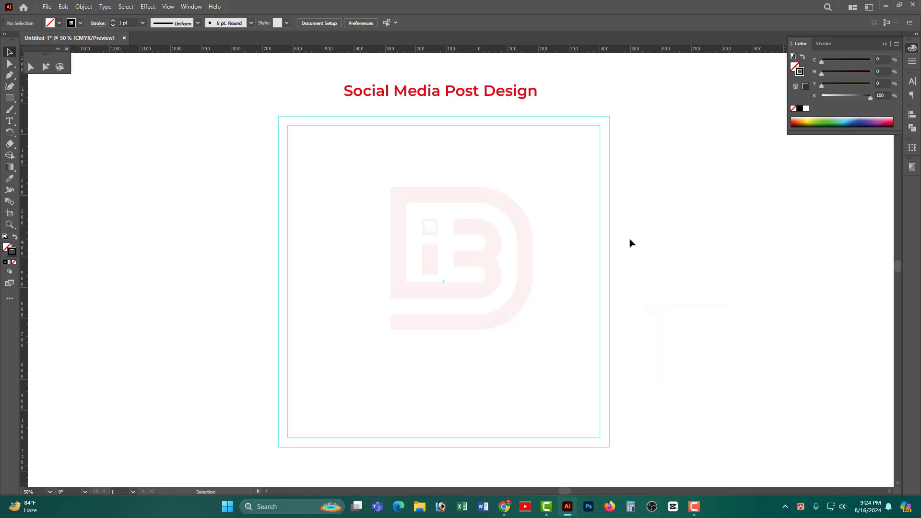
pyautogui.keyDown('alt'); pyautogui.click(505, 313); pyautogui.keyUp('alt')
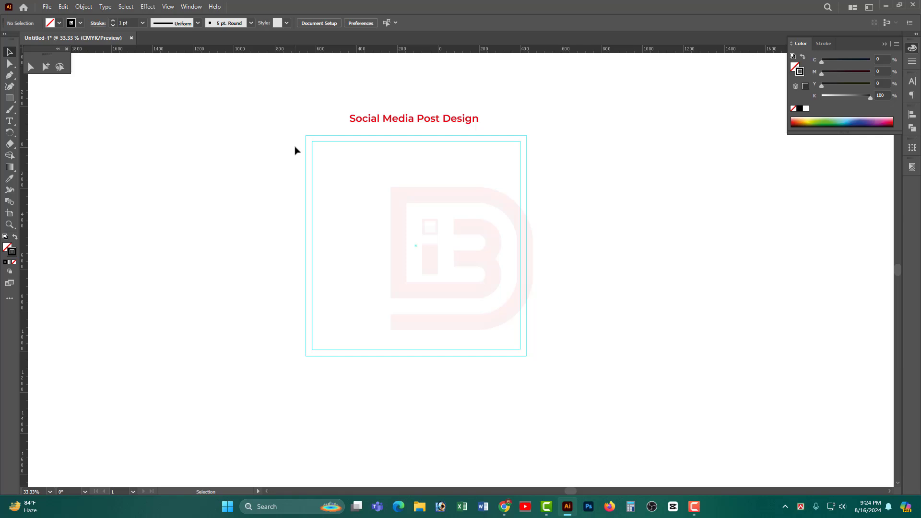
pyautogui.moveTo(254, 134); pyautogui.dragTo(748, 426)
pyautogui.scroll(3, 448, 222)
pyautogui.moveTo(613, 253); pyautogui.dragTo(557, 257)
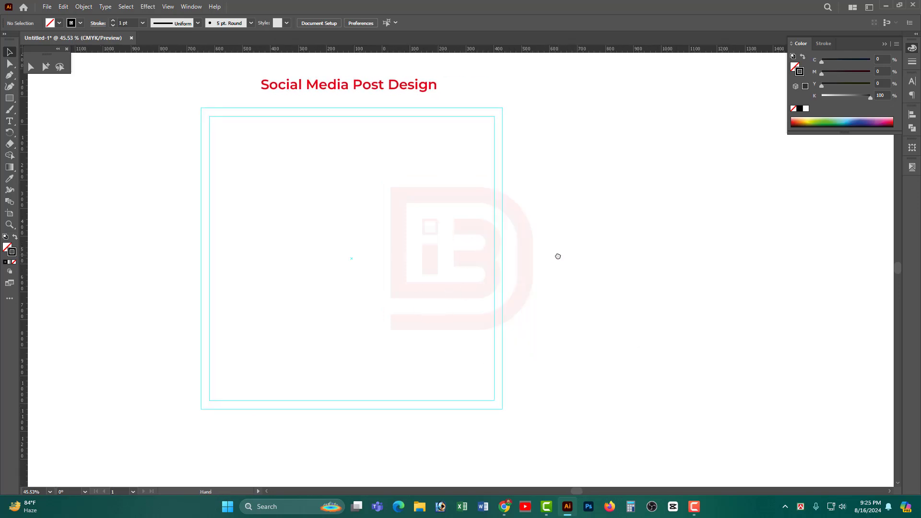
pyautogui.moveTo(648, 205); pyautogui.dragTo(388, 279)
pyautogui.moveTo(187, 110); pyautogui.dragTo(654, 472)
# - Draw a circle about 839 px in diameter that overhangs the artboard's right edge and centre it vertically on the artboard
pyautogui.moveTo(11, 99); pyautogui.dragTo(57, 117)
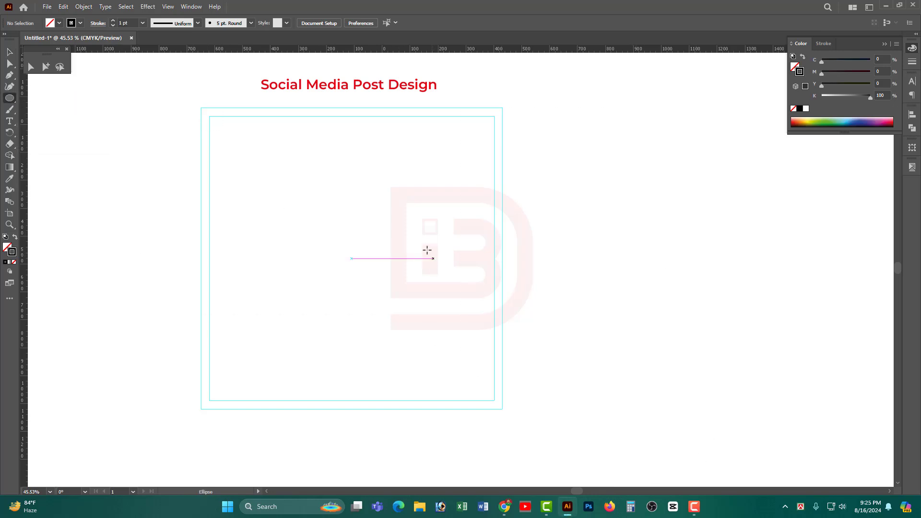
pyautogui.moveTo(423, 246); pyautogui.dragTo(544, 310)
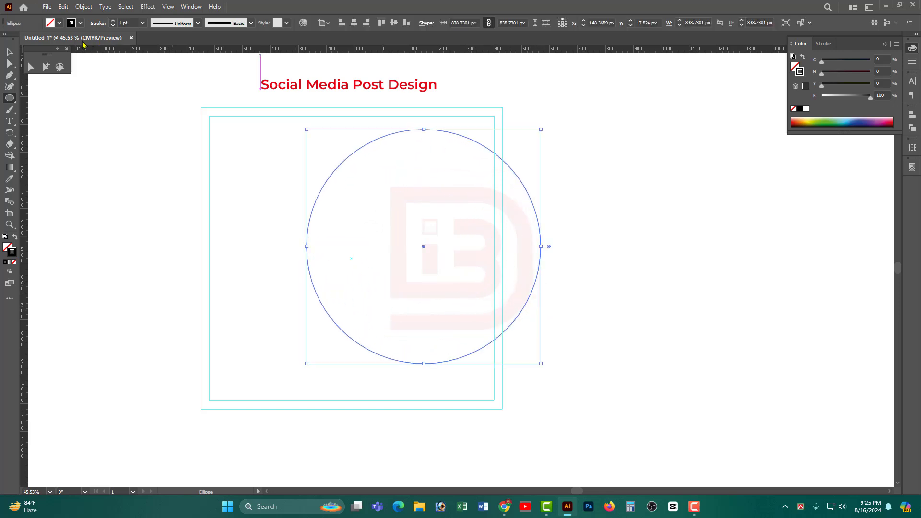
pyautogui.click(8, 52)
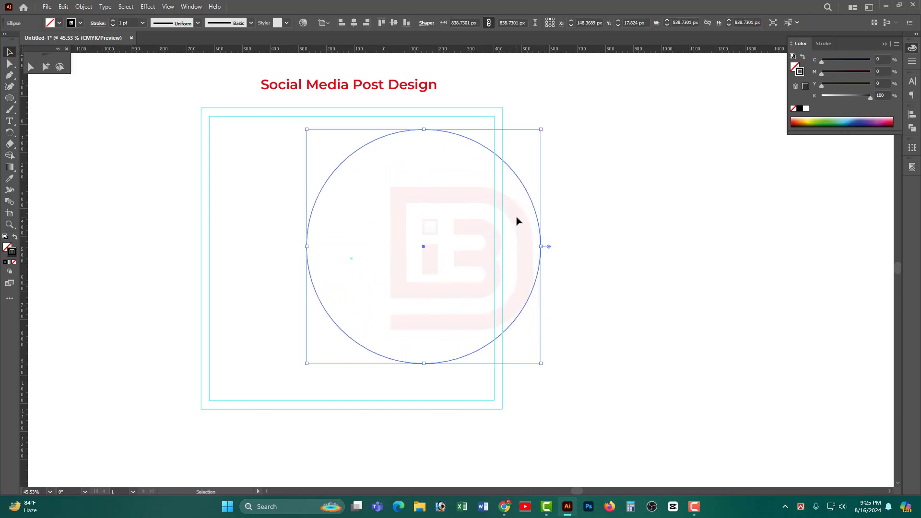
pyautogui.moveTo(545, 226)
pyautogui.mouseDown()
pyautogui.moveTo(571, 231)
pyautogui.moveTo(555, 236)
pyautogui.mouseUp()
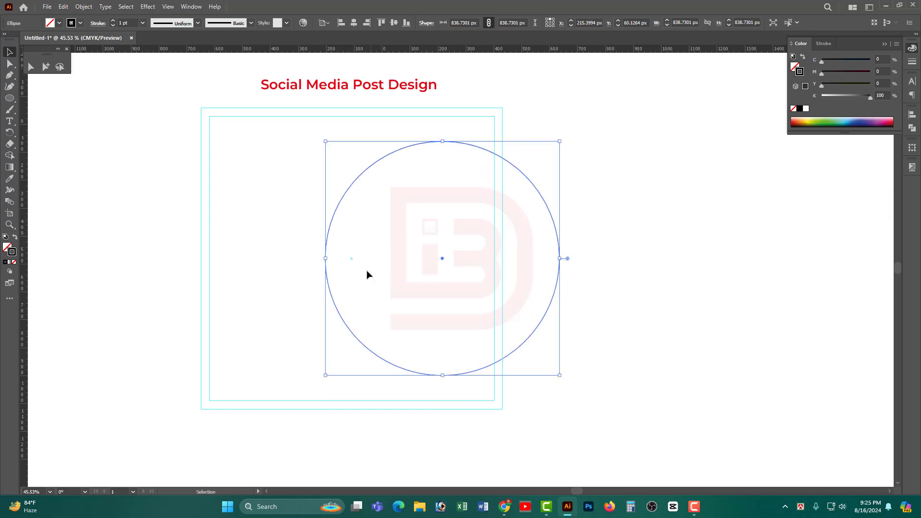
# - Give the circle a solid purple fill of C 70, M 100, Y 0, K 0 with no stroke
pyautogui.hotkey('shift', 'x')
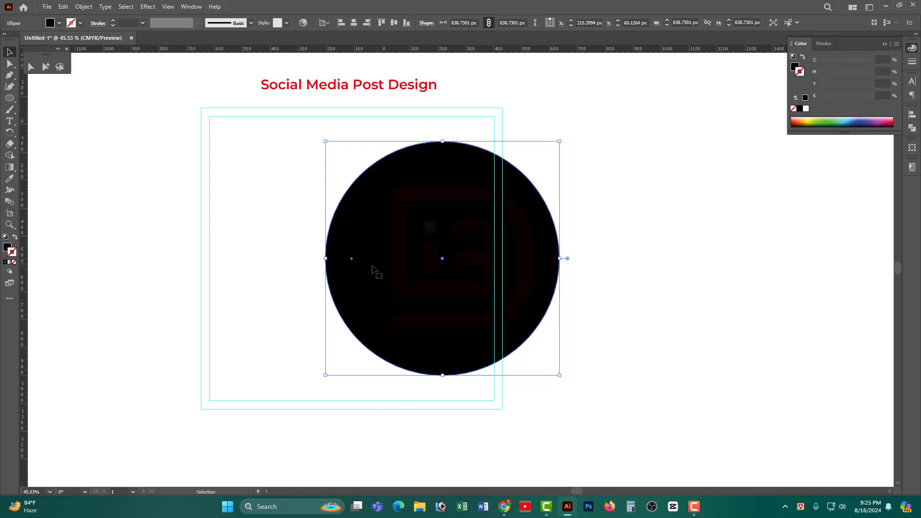
pyautogui.click(797, 68)
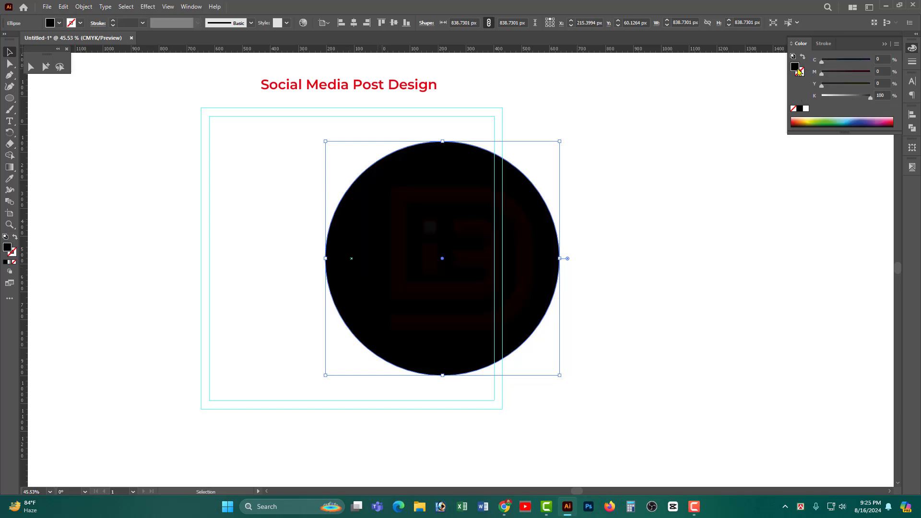
pyautogui.click(855, 62)
pyautogui.click(869, 74)
pyautogui.moveTo(869, 96); pyautogui.dragTo(708, 99)
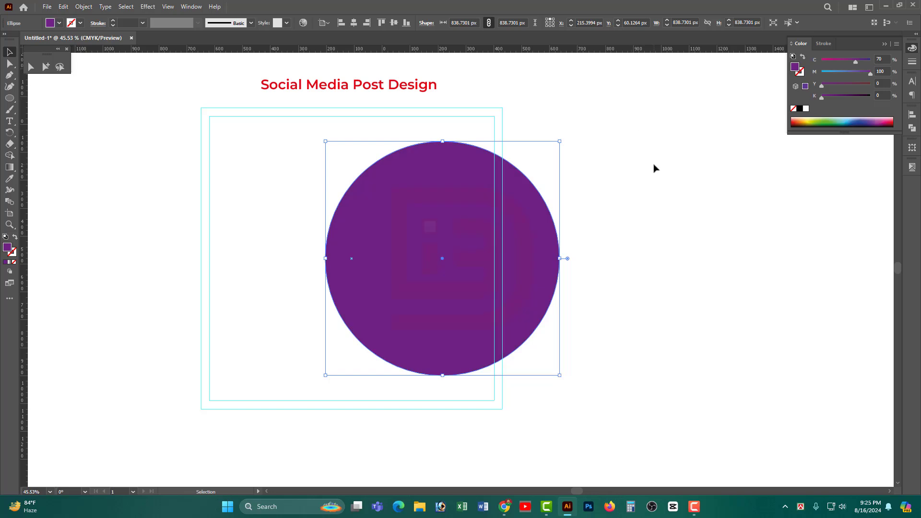
# - Shrink the purple circle to about 746 px in diameter, slightly further right, and duplicate it in place
pyautogui.moveTo(470, 257); pyautogui.dragTo(477, 257)
pyautogui.moveTo(566, 258); pyautogui.dragTo(552, 258)
pyautogui.press('a')
pyautogui.press('v')
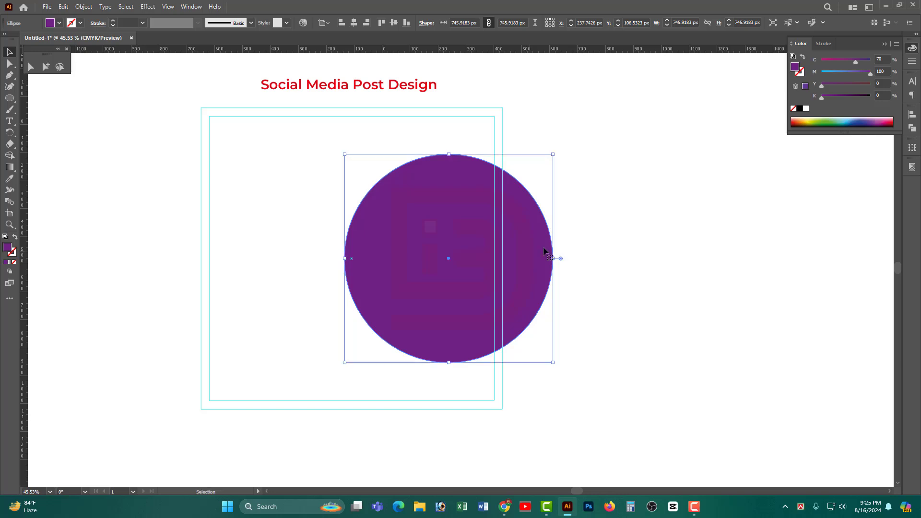
# - Enlarge the duplicate circle about its centre to a diameter of about 801 px
pyautogui.moveTo(489, 276); pyautogui.dragTo(693, 312)
pyautogui.hotkey('ctrl', 'z')
pyautogui.moveTo(553, 258); pyautogui.dragTo(562, 258)
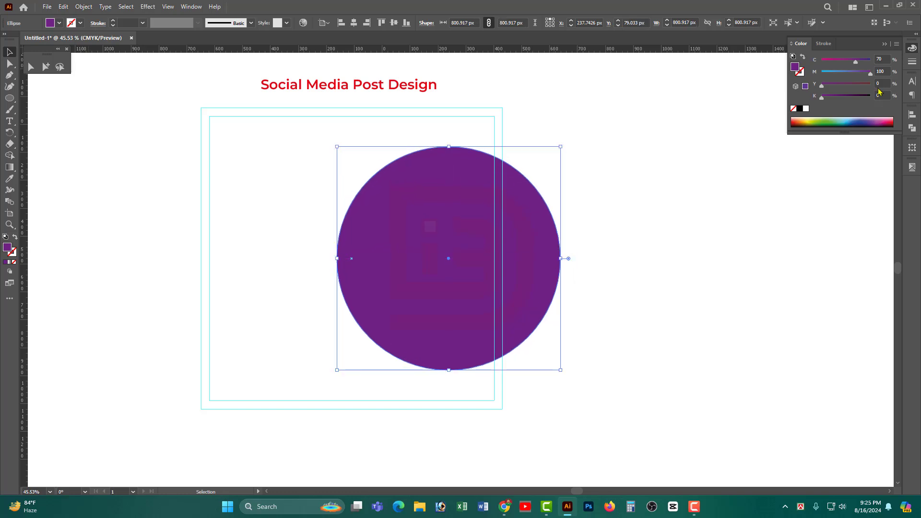
# - Fill the larger circle with orange, C 0, M 42, Y 100, K 0, and send it to the back
pyautogui.click(842, 73)
pyautogui.moveTo(855, 62); pyautogui.dragTo(821, 61)
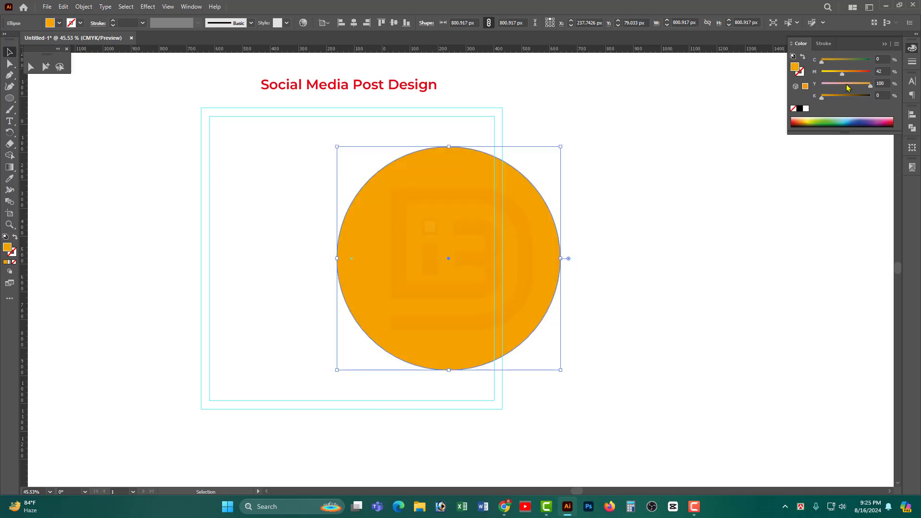
pyautogui.rightClick(467, 188)
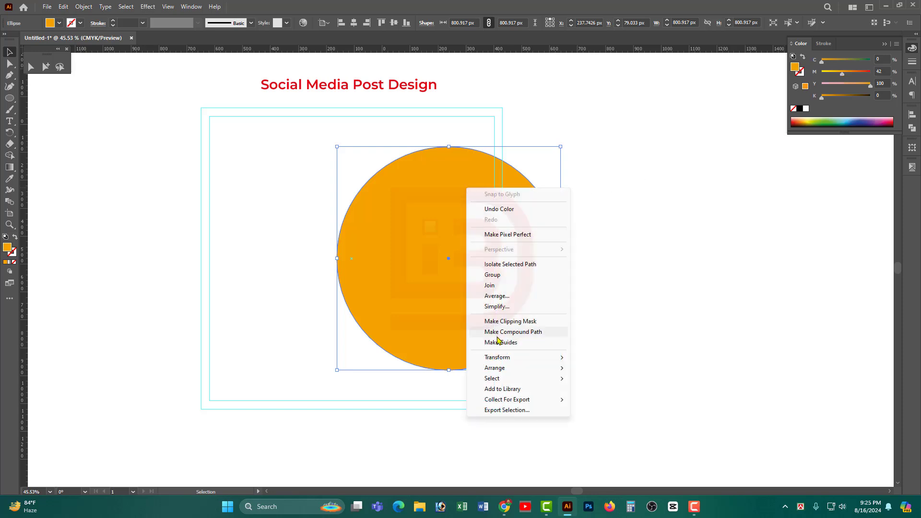
pyautogui.moveTo(501, 361)
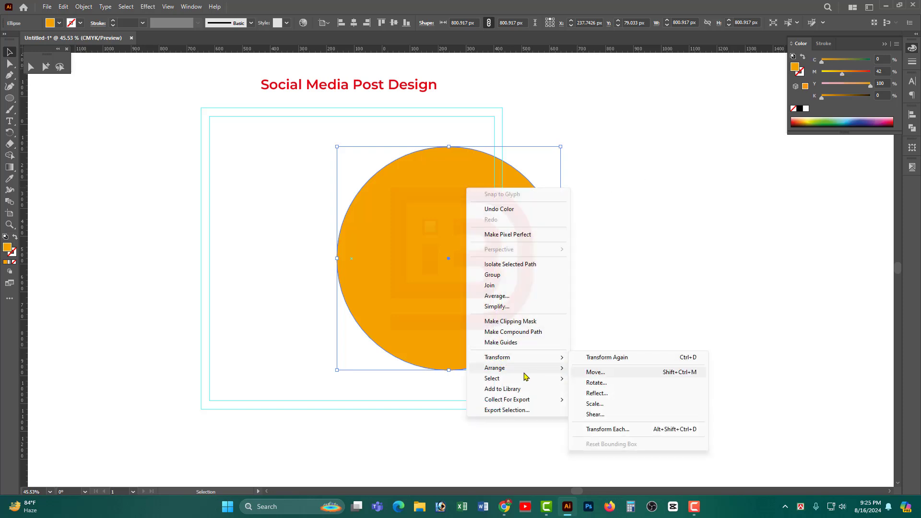
pyautogui.click(596, 400)
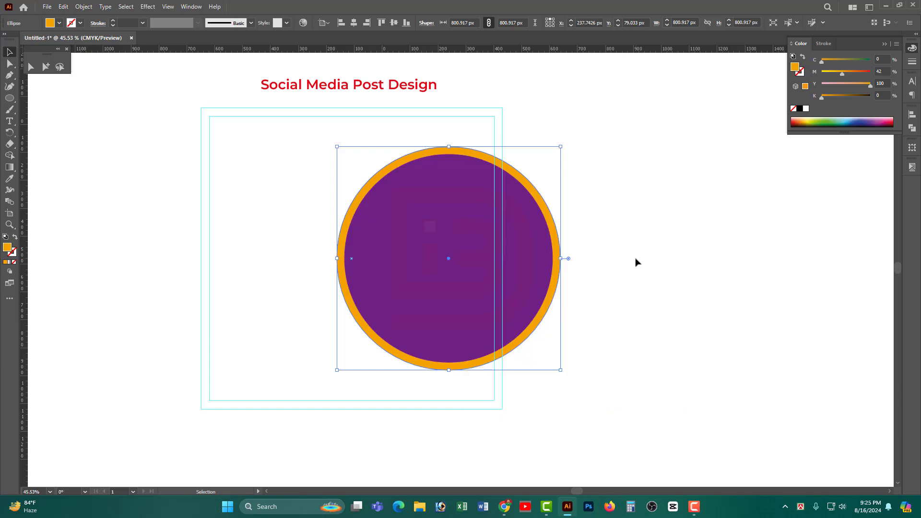
pyautogui.click(589, 185)
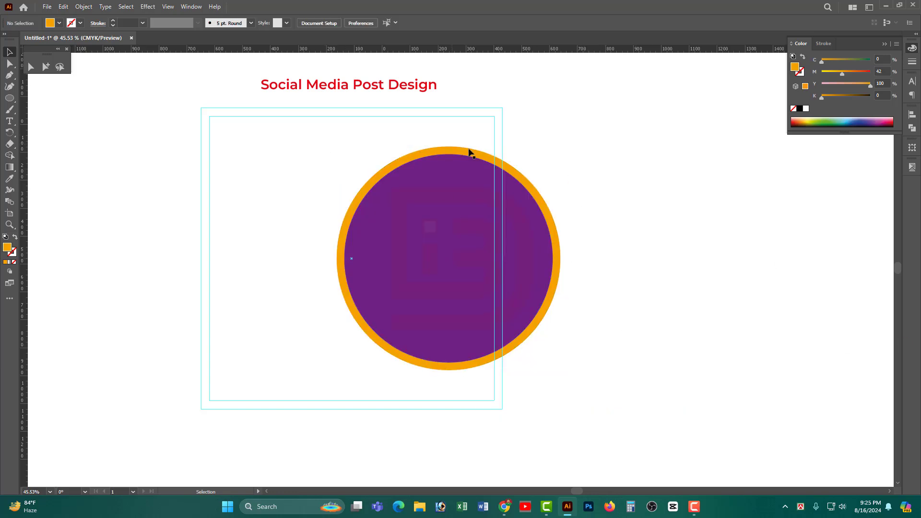
# - Change the inner purple circle's fill to white
pyautogui.moveTo(463, 267); pyautogui.dragTo(516, 267)
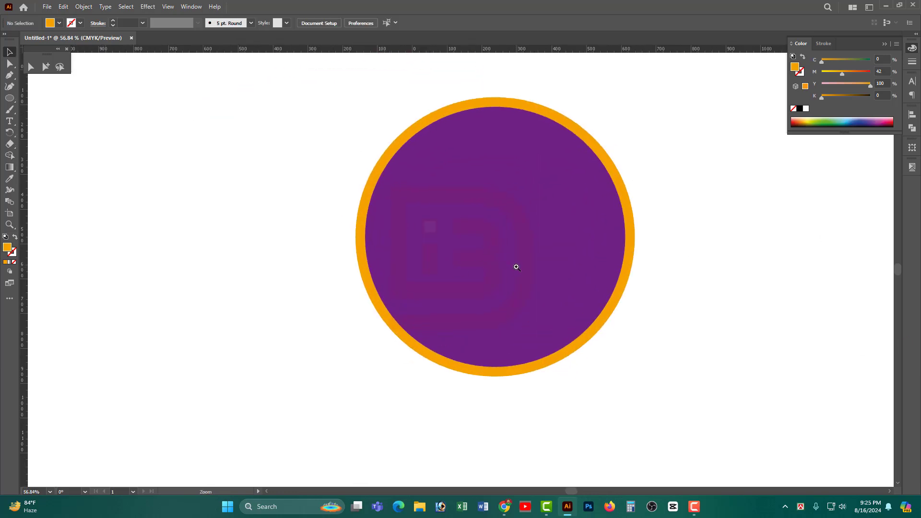
pyautogui.press('space')
pyautogui.keyDown('ctrl'); pyautogui.keyDown('alt'); pyautogui.click(485, 251); pyautogui.keyUp('alt'); pyautogui.keyUp('ctrl')
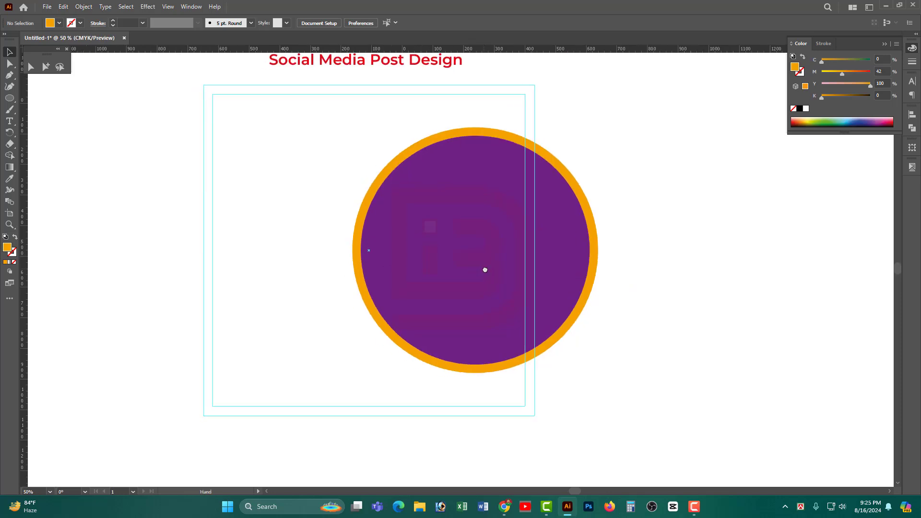
pyautogui.click(460, 219)
pyautogui.click(805, 109)
pyautogui.click(682, 173)
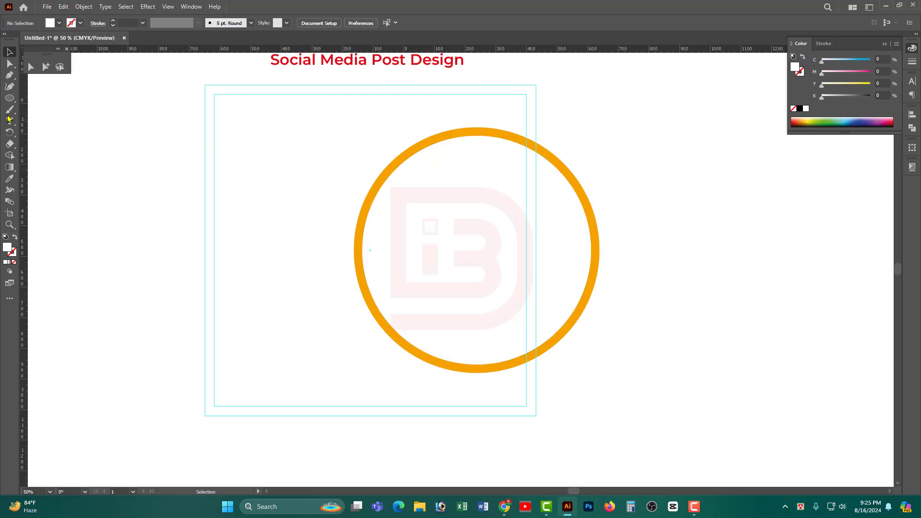
# - Draw a rectangle about 608 by 895 px over the circles, ending at the outer guide's right edge
pyautogui.moveTo(9, 98); pyautogui.dragTo(43, 96)
pyautogui.moveTo(349, 115); pyautogui.dragTo(536, 390)
pyautogui.press('v')
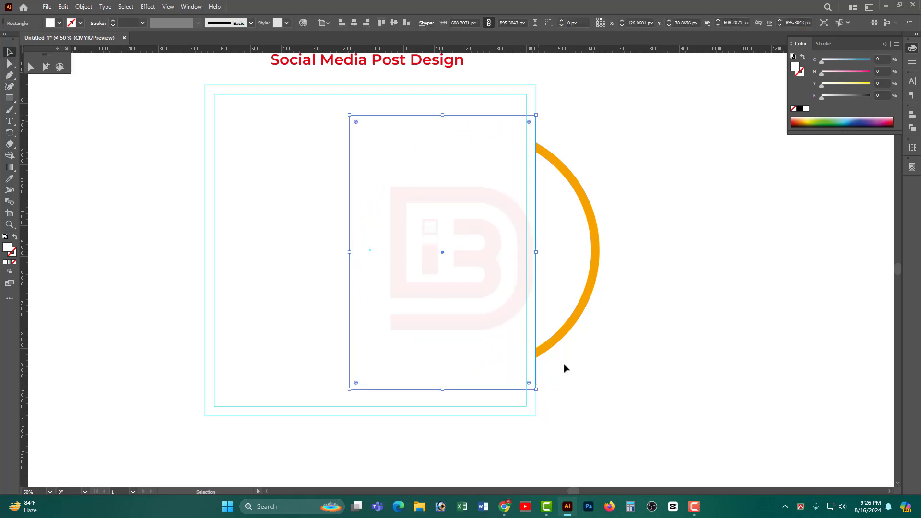
# - Make a clipping mask from the rectangle and both circles to trim them at the artboard's right edge
pyautogui.moveTo(604, 395); pyautogui.dragTo(424, 200)
pyautogui.rightClick(424, 200)
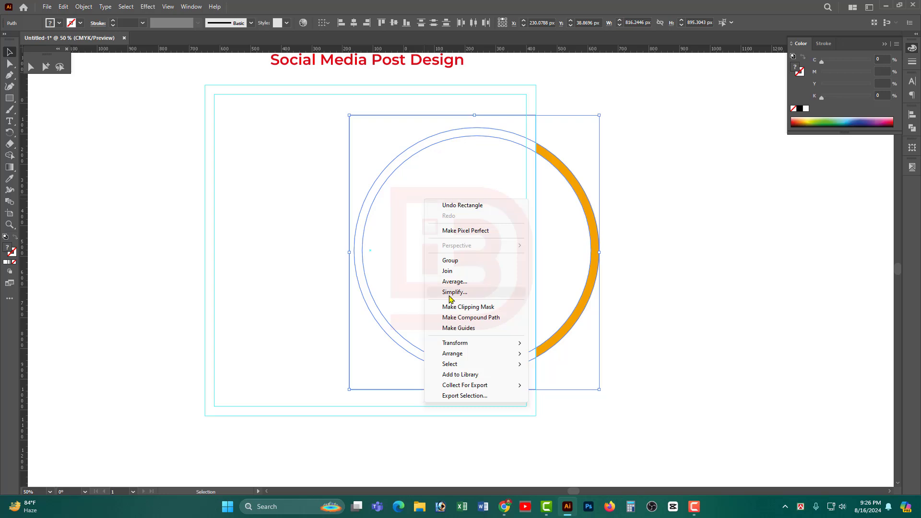
pyautogui.click(467, 307)
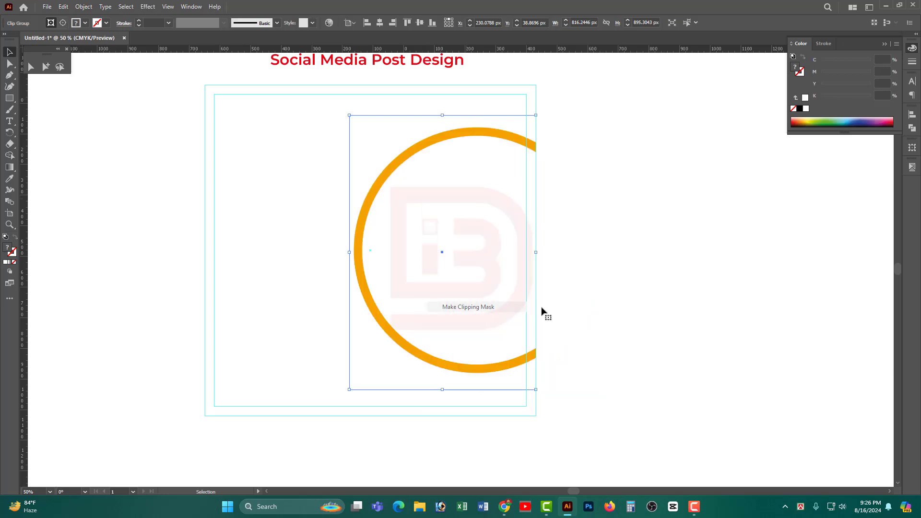
pyautogui.click(643, 267)
# - Draw a rectangle about 623 by 580 px from the outer guide's left edge into the ring and fill it with C 60, M 100, Y 0, K 0
pyautogui.moveTo(396, 273); pyautogui.dragTo(417, 273)
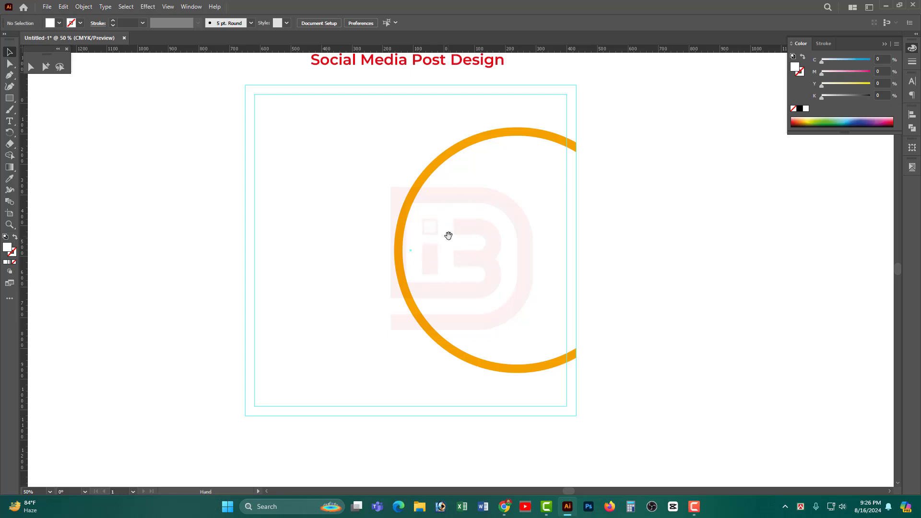
pyautogui.click(10, 99)
pyautogui.moveTo(245, 164); pyautogui.dragTo(437, 342)
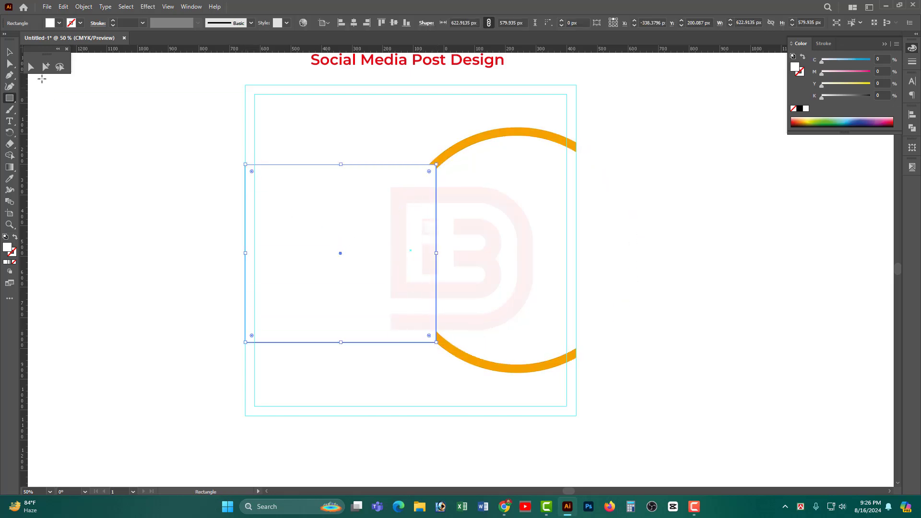
pyautogui.click(31, 67)
pyautogui.moveTo(853, 72); pyautogui.dragTo(871, 71)
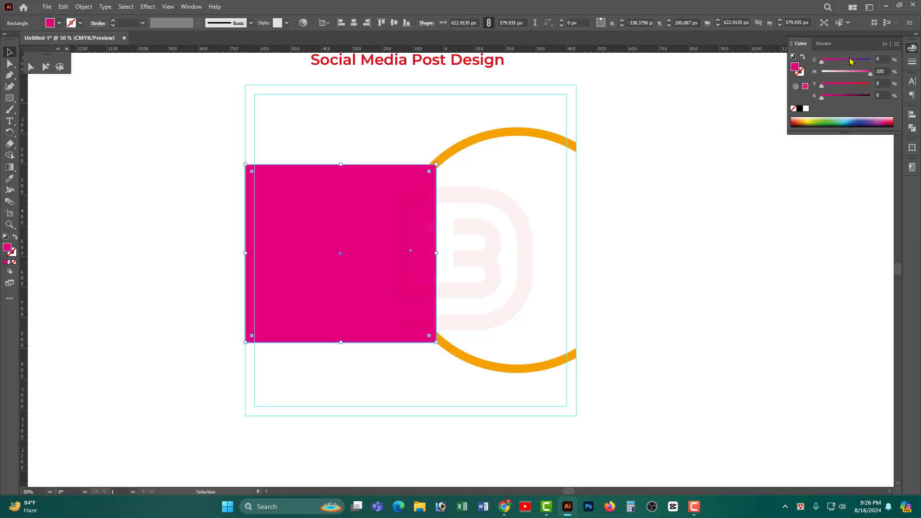
pyautogui.click(851, 60)
# - Send the purple rectangle to the back, behind the orange ring
pyautogui.rightClick(349, 189)
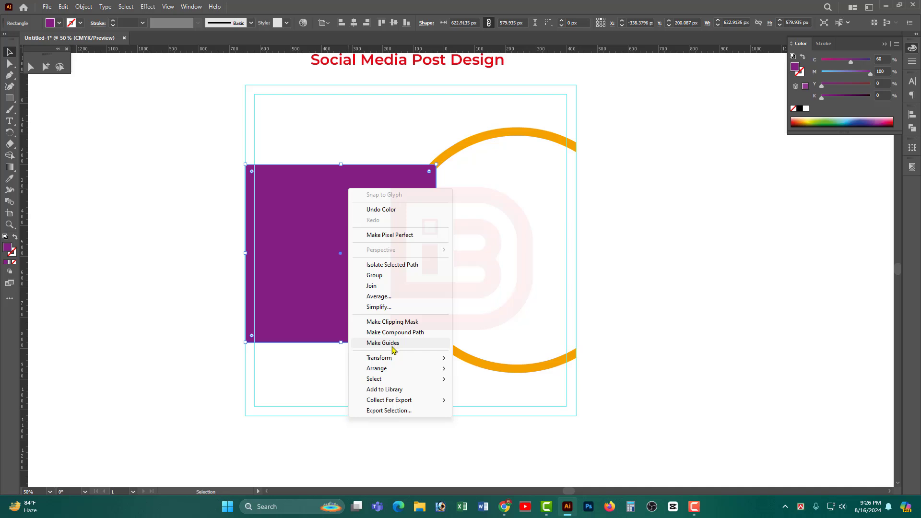
pyautogui.moveTo(417, 370)
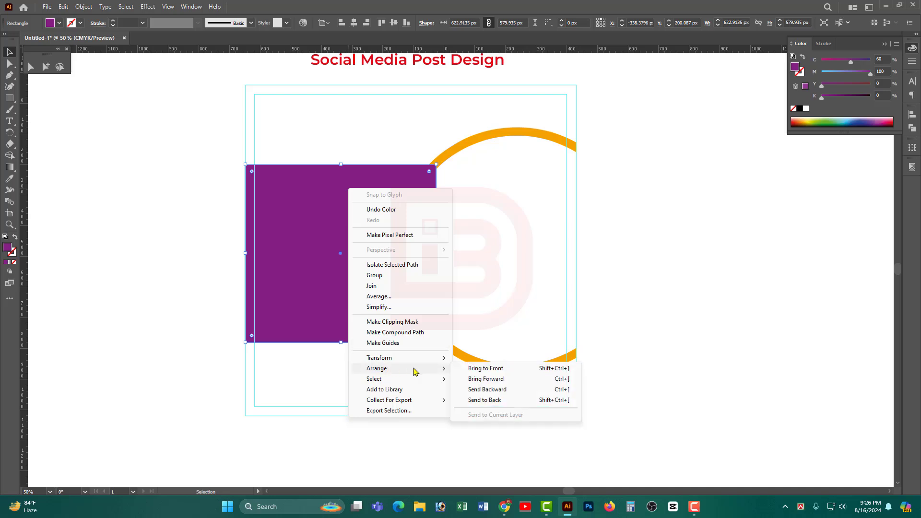
pyautogui.click(490, 405)
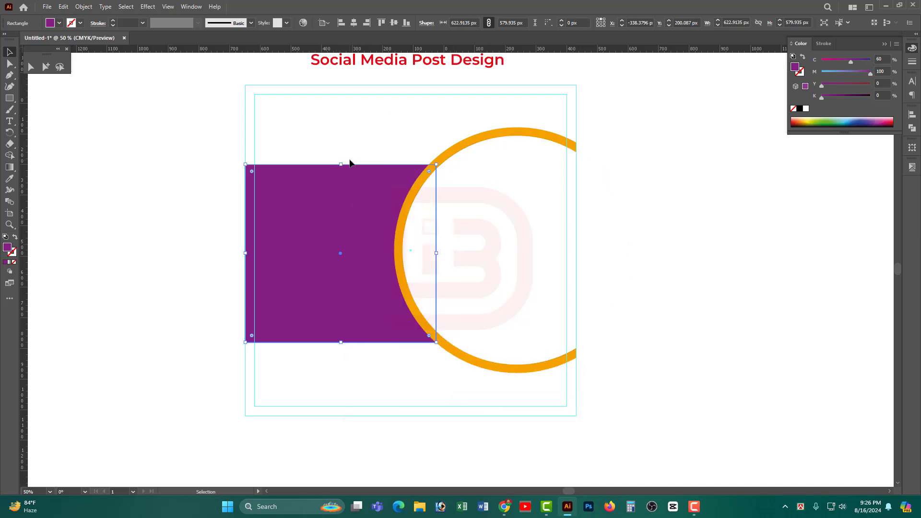
pyautogui.click(351, 135)
# - Move the "Social Media Post Design" heading onto the upper part of the purple rectangle and fill it with white
pyautogui.hscroll(-1, 528, 294)
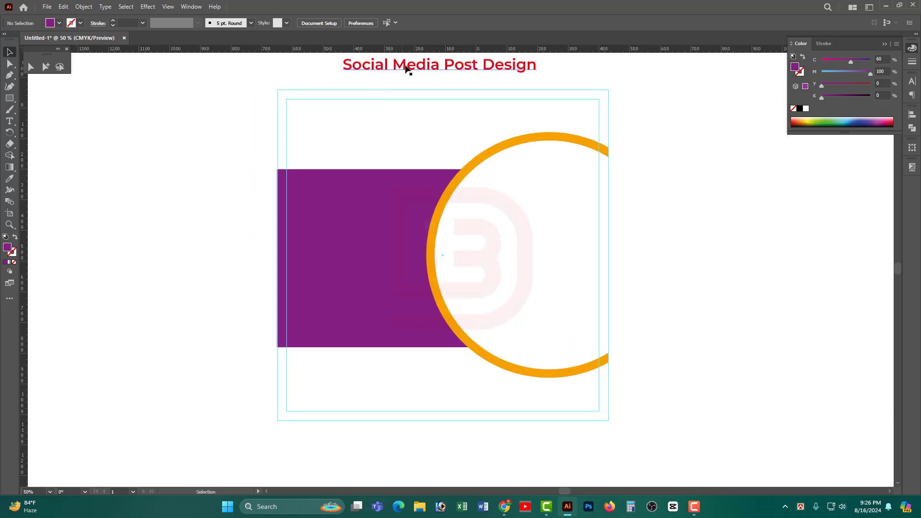
pyautogui.moveTo(419, 64); pyautogui.dragTo(361, 183)
pyautogui.click(806, 108)
pyautogui.scroll(1, 384, 259)
# - Replace the white heading's text with "Creative Marketing Agency", placing each word on its own line
pyautogui.tripleClick(361, 184)
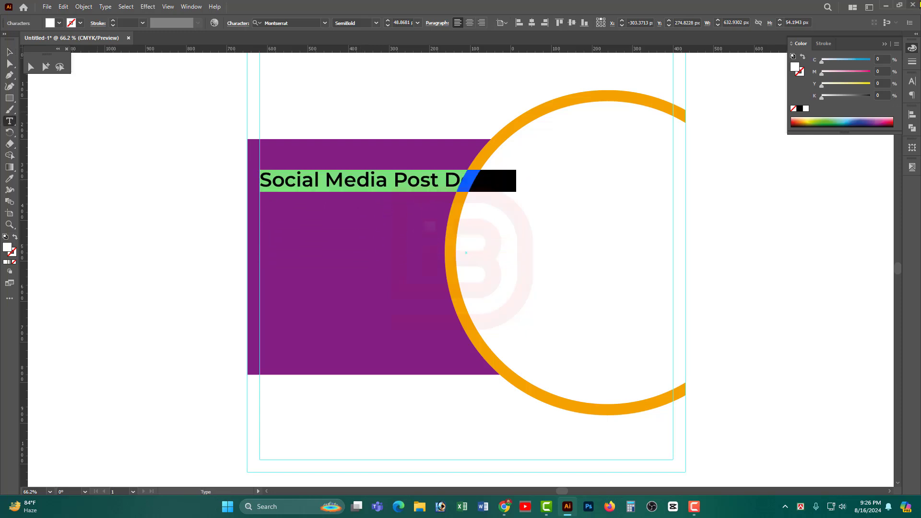
pyautogui.write('Crea')
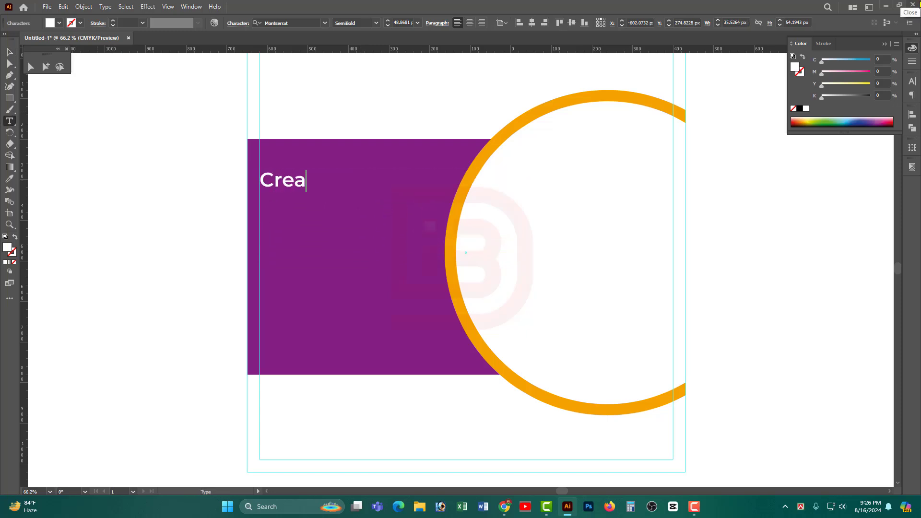
pyautogui.write('tive Marke')
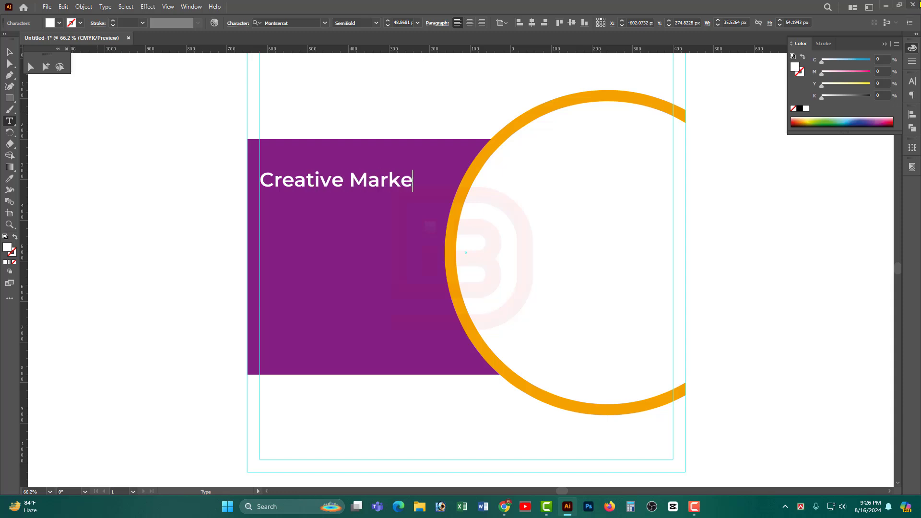
pyautogui.write('ting ')
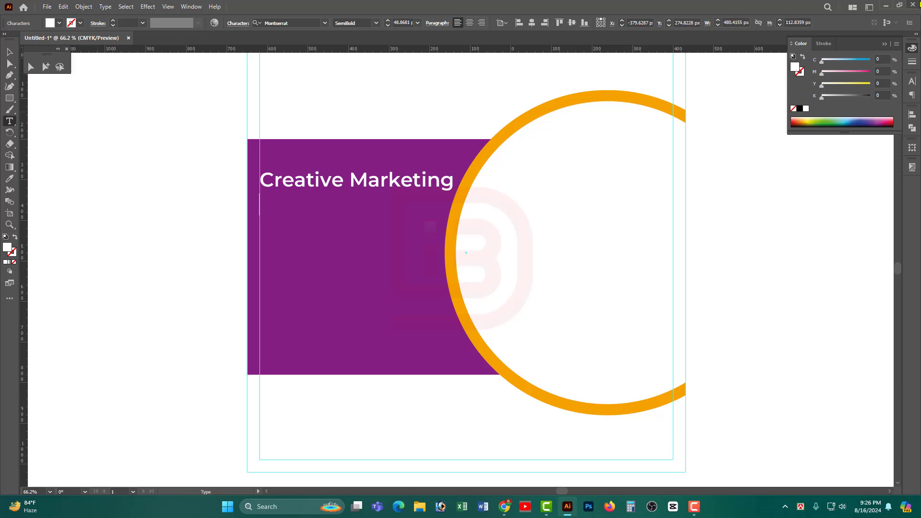
pyautogui.write('Agen')
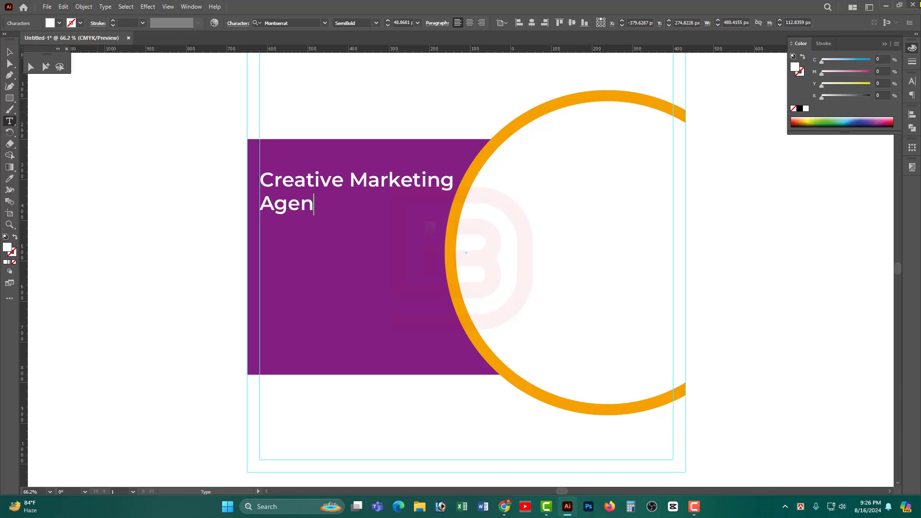
pyautogui.write('cy')
pyautogui.click(350, 179)
pyautogui.press('Return')
pyautogui.press('Escape')
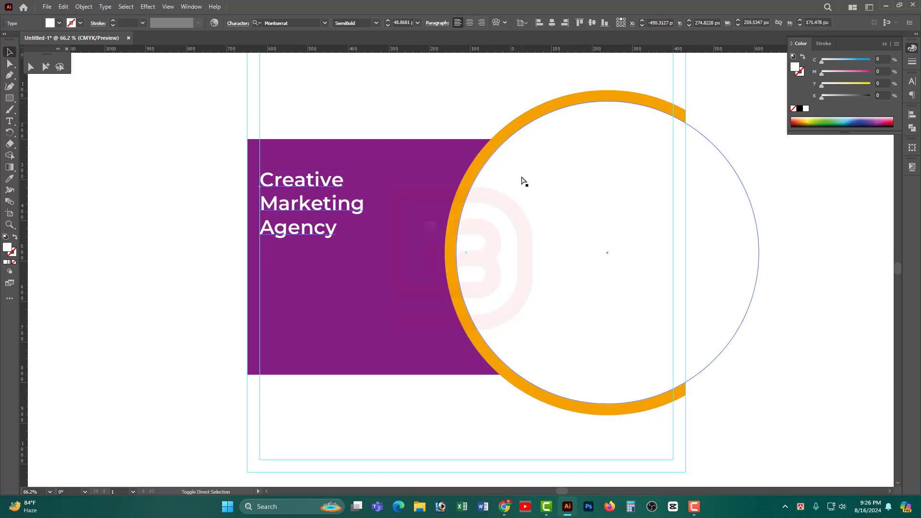
# - Enlarge the headline, centre-aligned, to about 85 pt across the purple panel and set its font style to Bold
pyautogui.hotkey('ctrl', 'shift', 'c')
pyautogui.moveTo(288, 211); pyautogui.dragTo(445, 243)
pyautogui.click(912, 81)
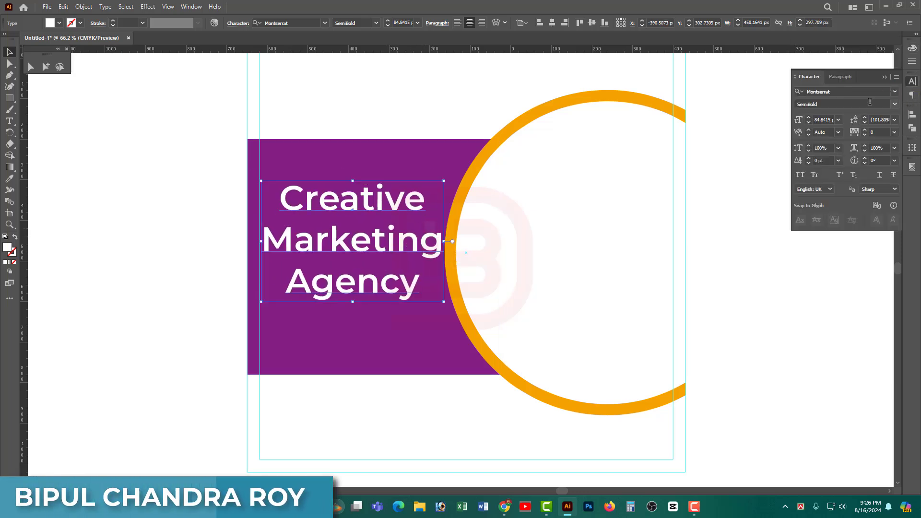
pyautogui.click(895, 104)
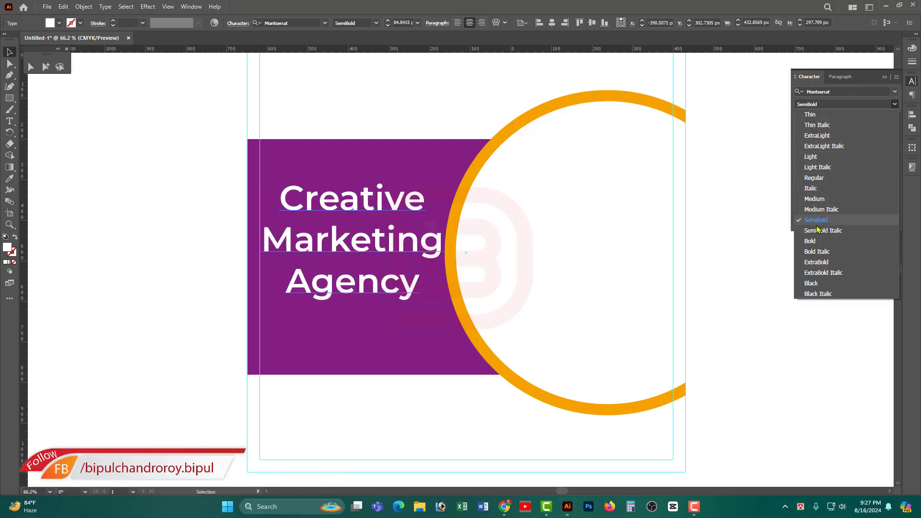
pyautogui.click(810, 241)
pyautogui.scroll(-2, 575, 211)
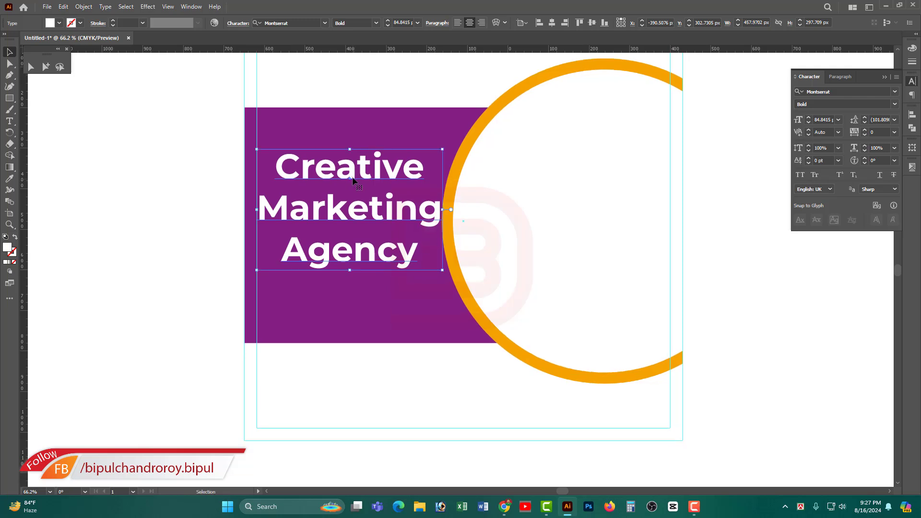
# - Fill the headline words "Marketing Agency" with orange, C 0, M 49, Y 100, K 0
pyautogui.doubleClick(343, 211)
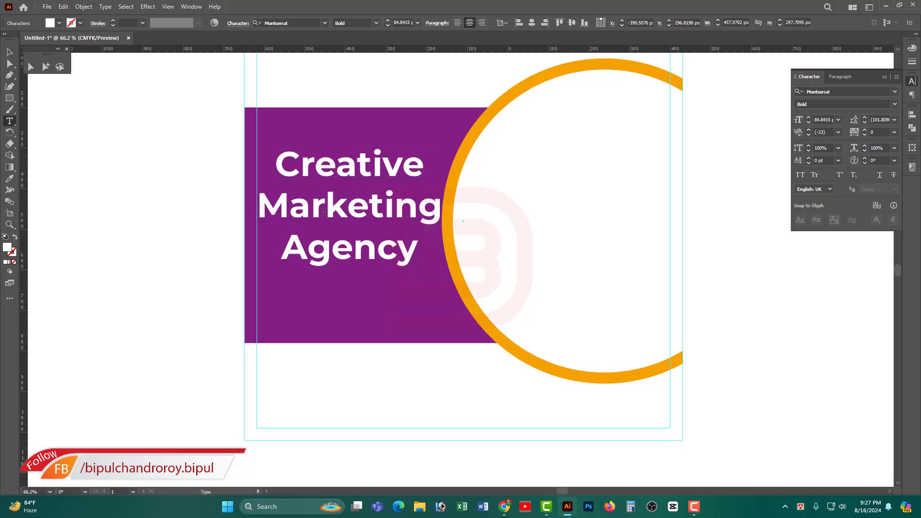
pyautogui.moveTo(265, 211); pyautogui.dragTo(466, 291)
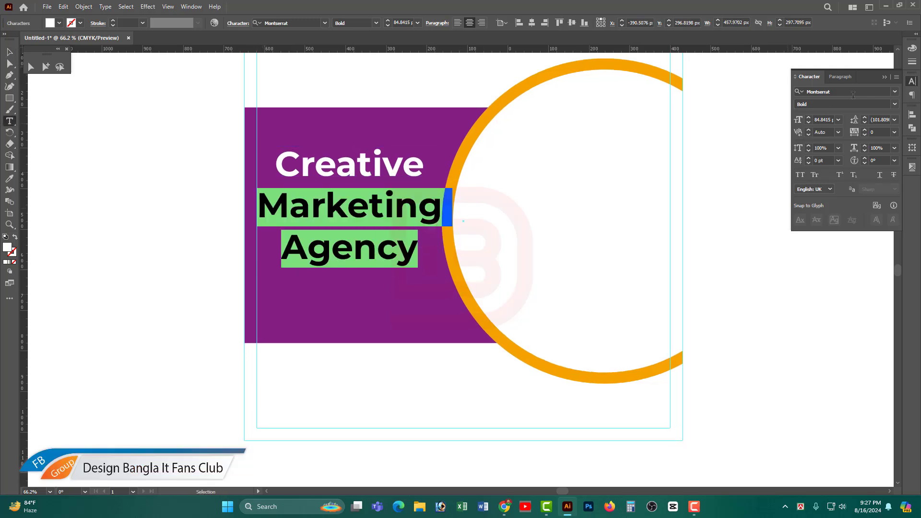
pyautogui.click(911, 48)
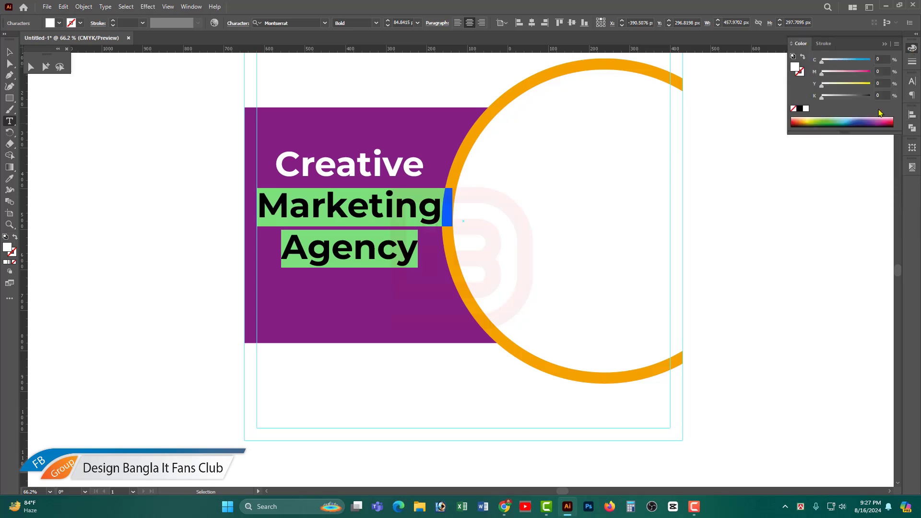
pyautogui.click(866, 85)
pyautogui.click(846, 77)
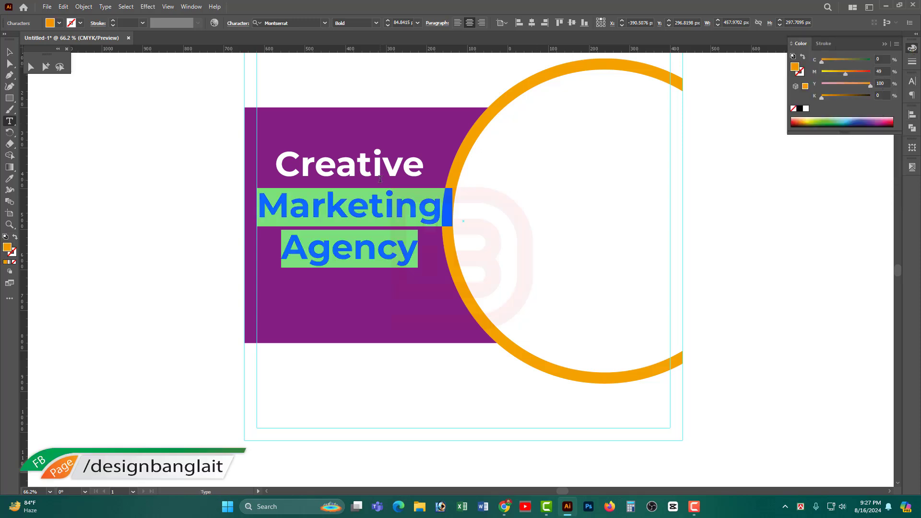
pyautogui.press('Escape')
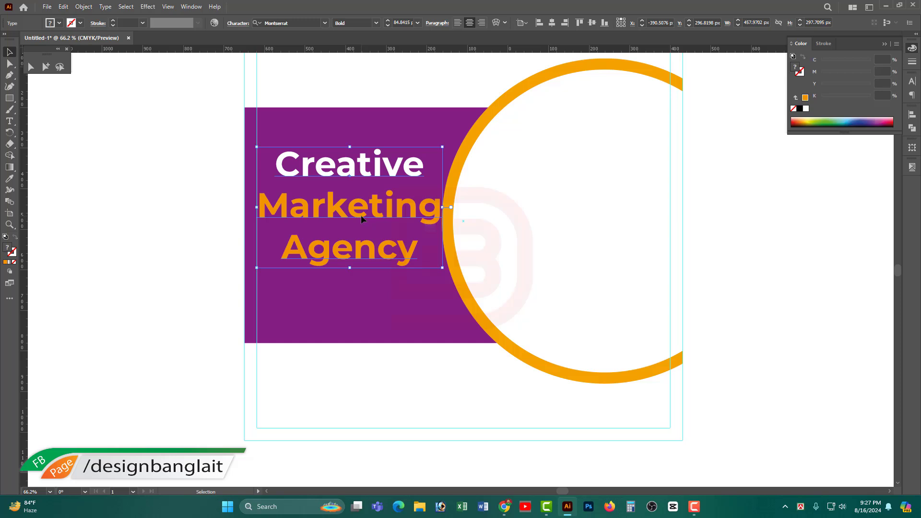
# - Left-align the headline's paragraph and move it back onto the purple panel against the inner left guide
pyautogui.rightClick(381, 215)
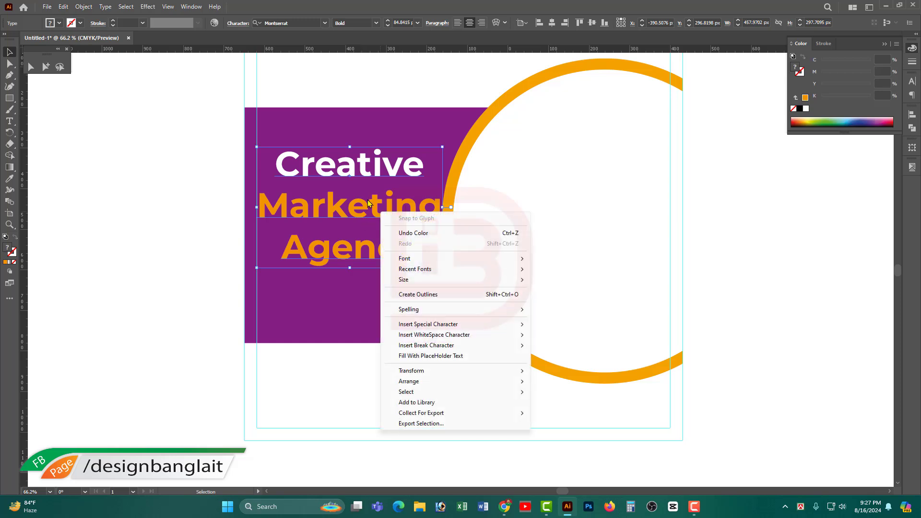
pyautogui.click(758, 92)
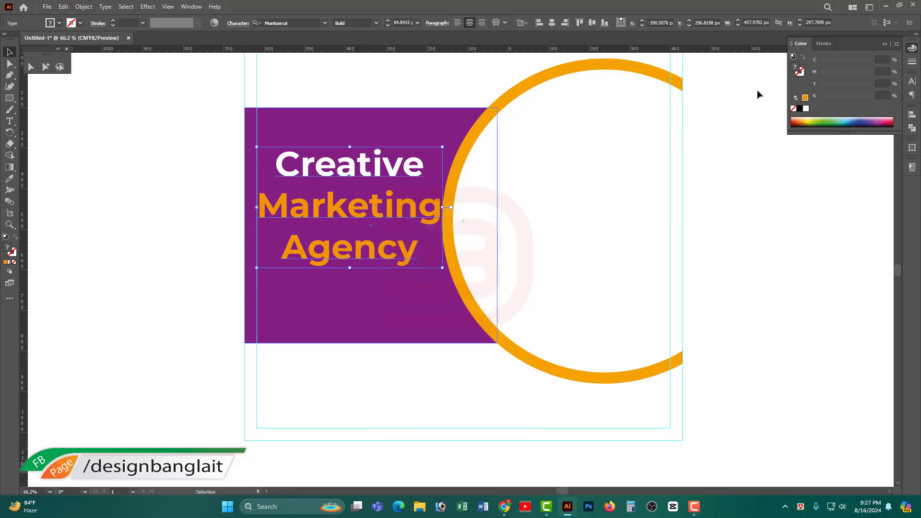
pyautogui.click(912, 95)
pyautogui.click(804, 92)
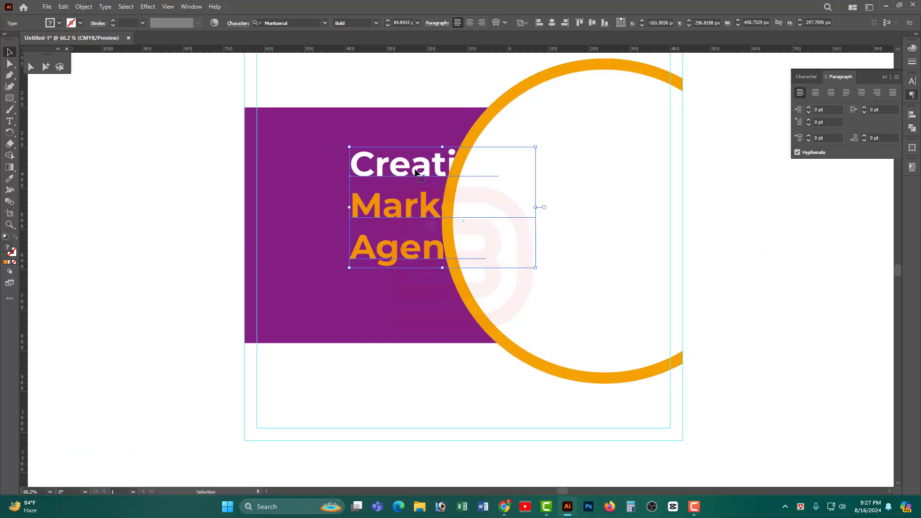
pyautogui.moveTo(389, 173); pyautogui.dragTo(298, 173)
pyautogui.click(197, 159)
pyautogui.click(434, 211)
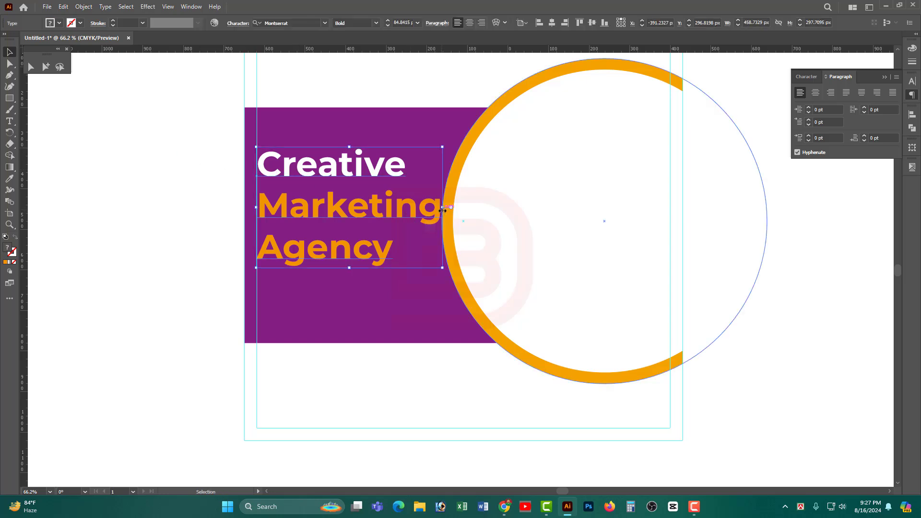
# - Scale the headline down to about 82 pt and realign its left edge with the inner guide
pyautogui.moveTo(442, 210); pyautogui.dragTo(439, 210)
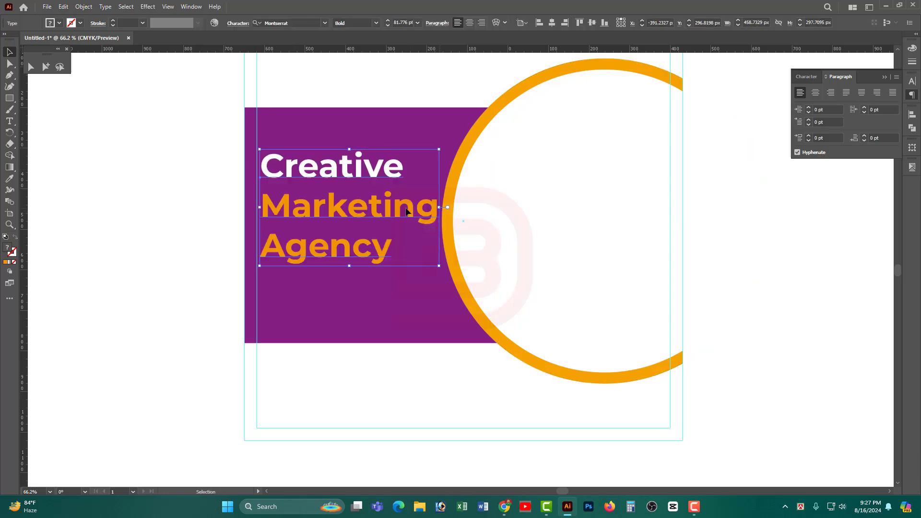
pyautogui.click(298, 215)
pyautogui.click(175, 190)
# - Draw an orange hexagon about 79 by 68 px above the purple panel's left end and place an overlapping copy to its right
pyautogui.hotkey('ctrl', '-')
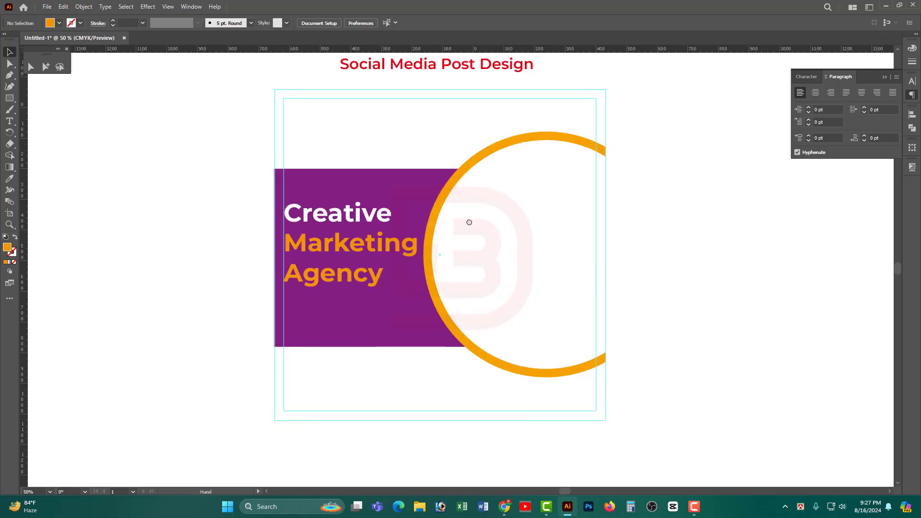
pyautogui.click(9, 98)
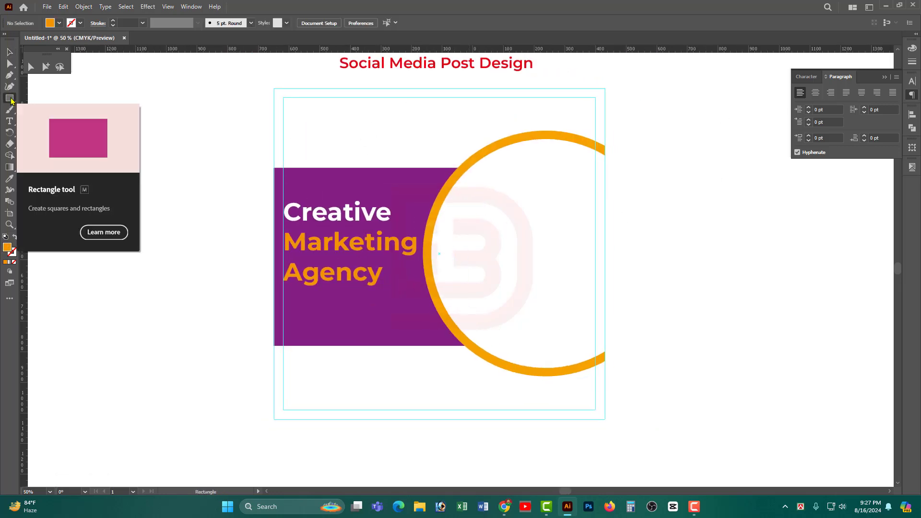
pyautogui.moveTo(10, 99); pyautogui.dragTo(47, 123)
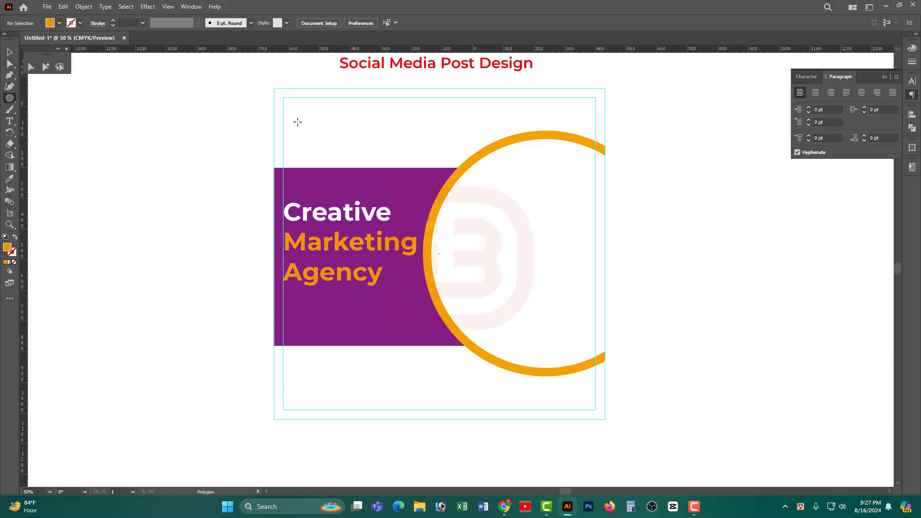
pyautogui.moveTo(297, 122); pyautogui.dragTo(316, 126)
pyautogui.click(10, 53)
pyautogui.scroll(1, 307, 123)
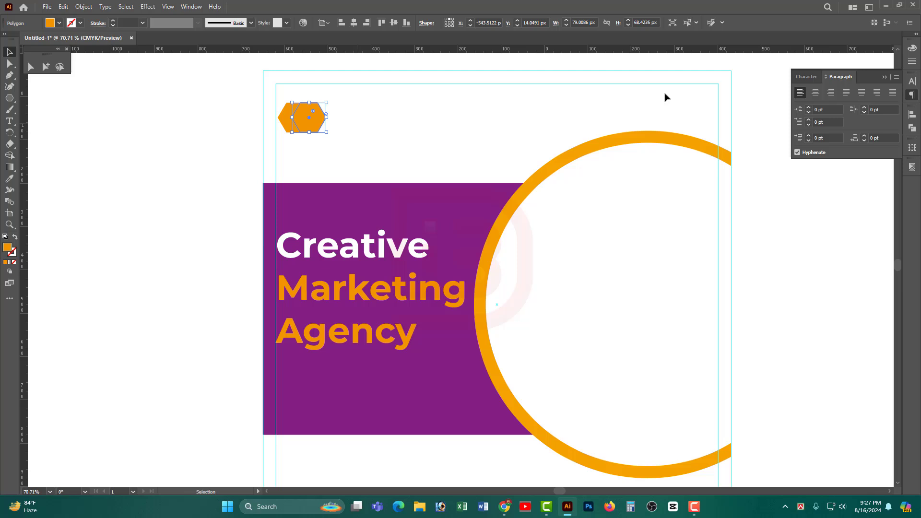
# - Fill the front hexagon with purple, C 54, M 100, Y 0, K 0
pyautogui.click(912, 51)
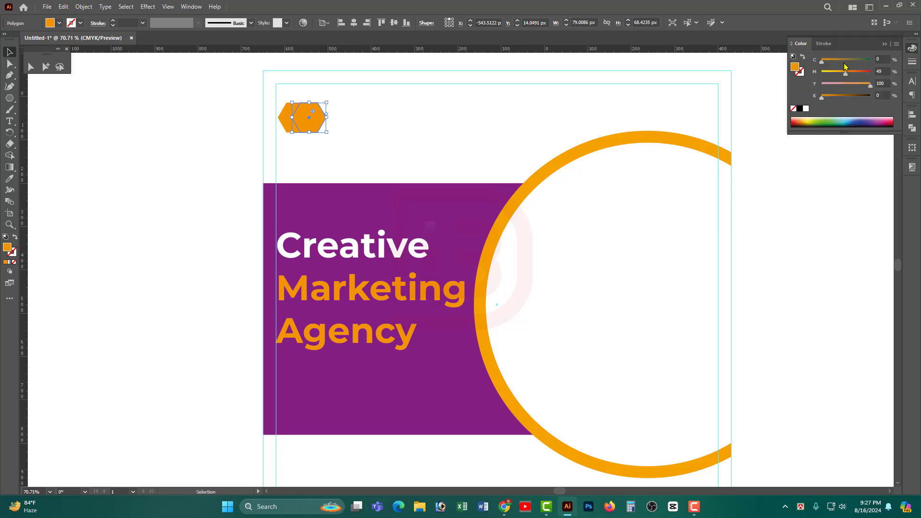
pyautogui.click(847, 61)
pyautogui.moveTo(845, 72); pyautogui.dragTo(870, 85)
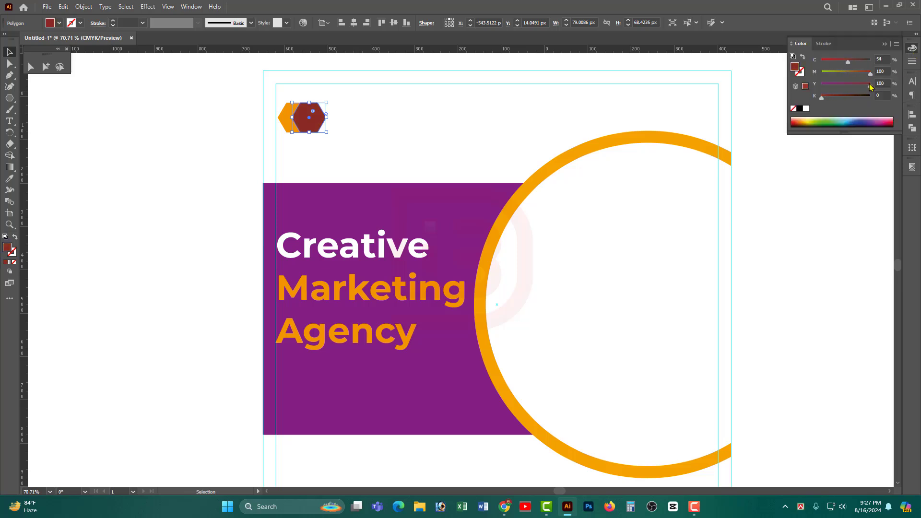
pyautogui.click(389, 126)
# - Add the black text "Logo Here" in Montserrat Bold, about 42 pt, to the right of the hexagons
pyautogui.click(9, 120)
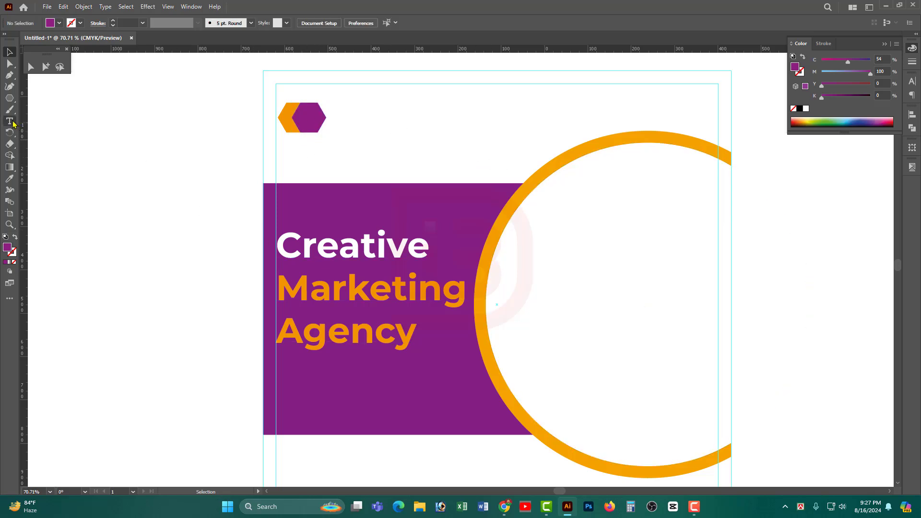
pyautogui.click(344, 124)
pyautogui.press('Escape')
pyautogui.moveTo(379, 126); pyautogui.dragTo(423, 124)
pyautogui.tripleClick(395, 122)
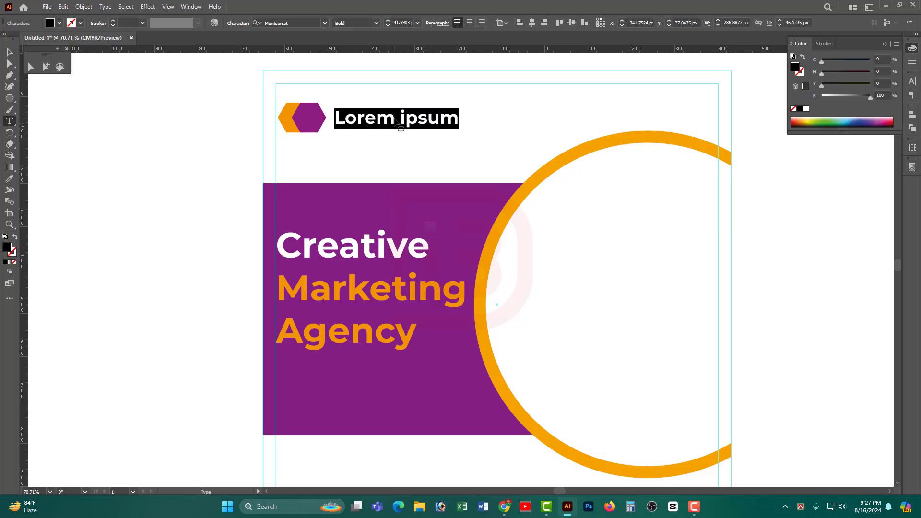
pyautogui.write('Logo Here')
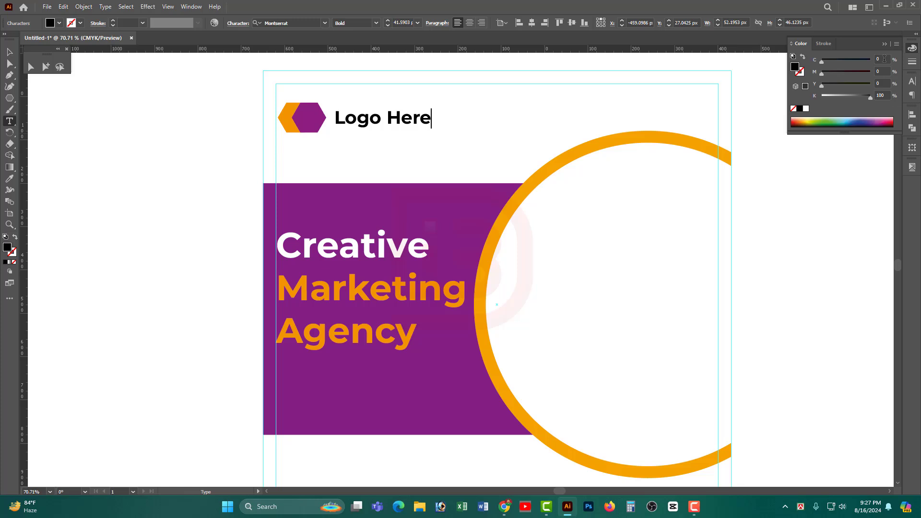
pyautogui.press('Escape')
pyautogui.click(510, 136)
# - Draw a small circle about 10 px in diameter above the orange ring, near the artboard's upper edge
pyautogui.hotkey('ctrl', '-')
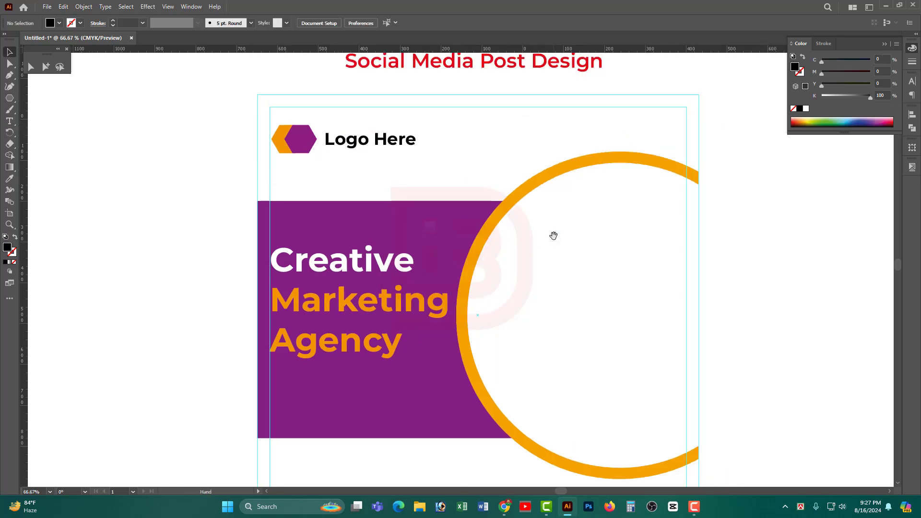
pyautogui.rightClick(9, 99)
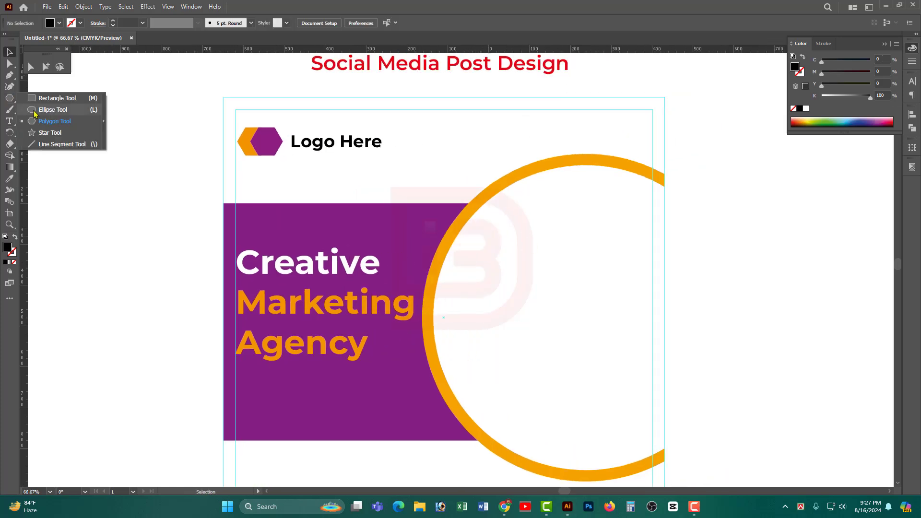
pyautogui.click(34, 113)
pyautogui.hscroll(3, 489, 139)
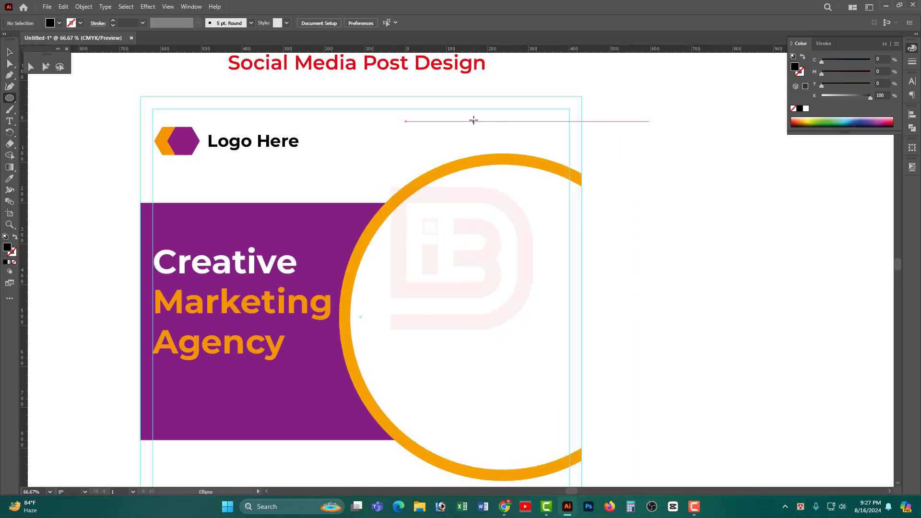
pyautogui.moveTo(472, 117); pyautogui.dragTo(476, 122)
pyautogui.press('v')
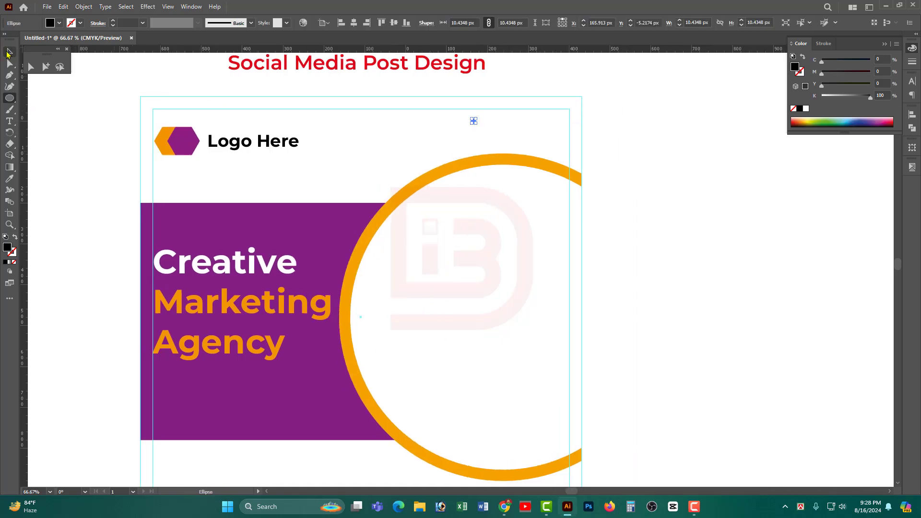
# - Fill the small circle with grey by setting K to 50
pyautogui.moveTo(445, 129)
pyautogui.mouseDown()
pyautogui.moveTo(551, 139)
pyautogui.moveTo(456, 137)
pyautogui.mouseUp()
pyautogui.click(440, 127)
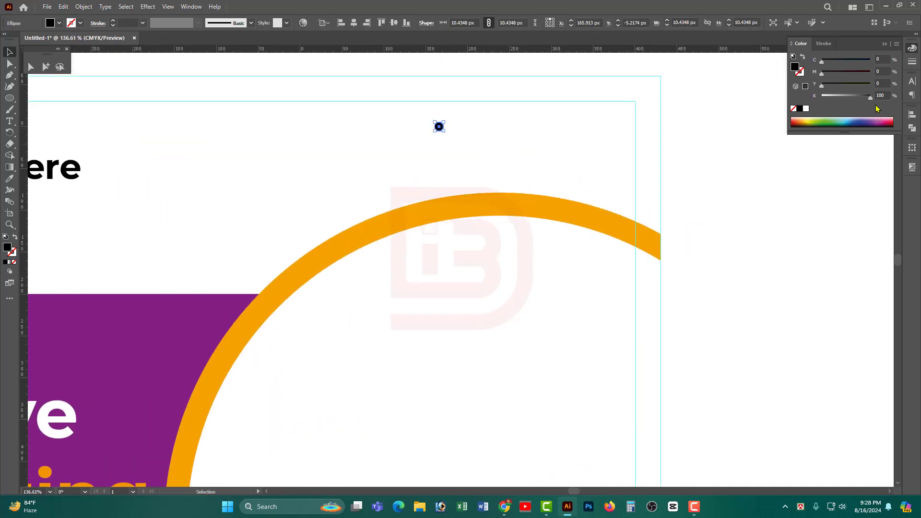
pyautogui.write('50')
pyautogui.press('Return')
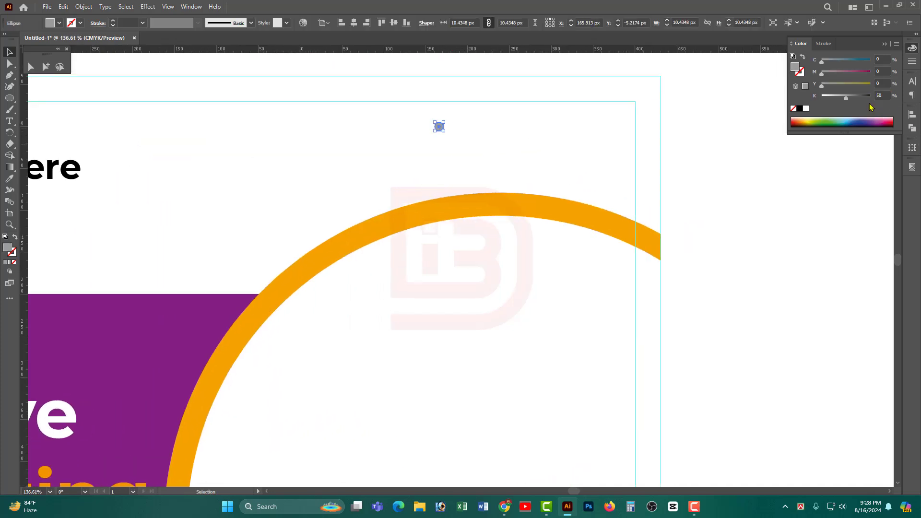
# - Copy the grey dot into a row of five and repeat the row downward to form a 5 by 5 dot grid
pyautogui.click(444, 136)
pyautogui.moveTo(445, 131); pyautogui.dragTo(458, 133)
pyautogui.moveTo(541, 147); pyautogui.dragTo(441, 135)
pyautogui.hotkey('ctrl', 'd')
pyautogui.hotkey('ctrl', 'd')
pyautogui.hotkey('ctrl', 'd')
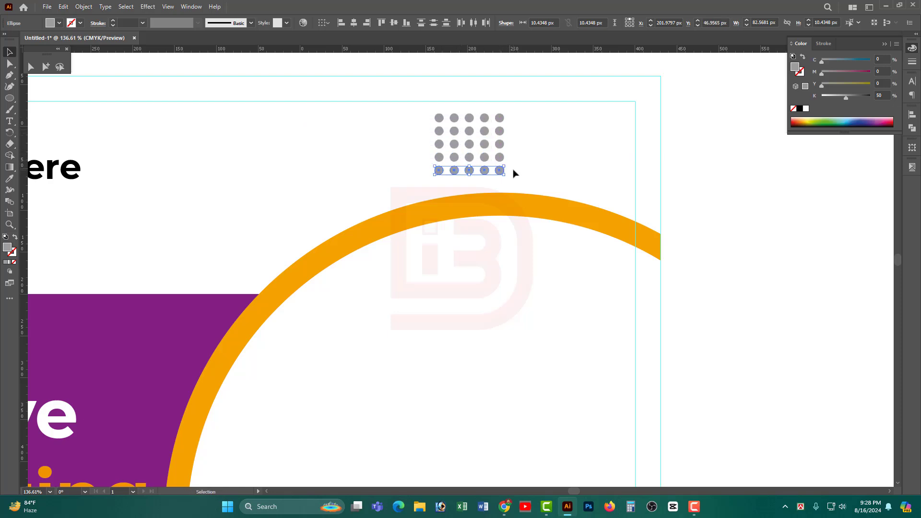
pyautogui.moveTo(431, 122); pyautogui.dragTo(475, 161)
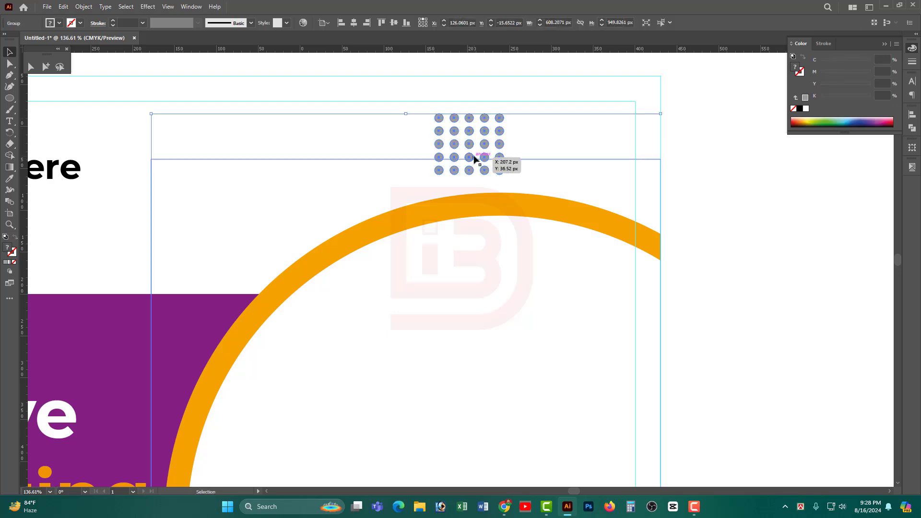
pyautogui.click(529, 150)
pyautogui.click(520, 211)
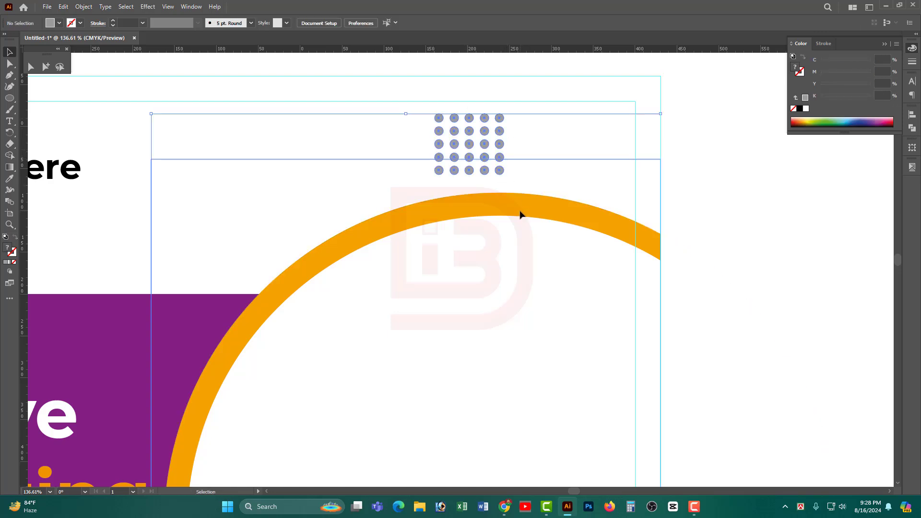
pyautogui.rightClick(533, 215)
pyautogui.click(557, 297)
# - Group the 5 by 5 grey dots with the orange ring temporarily out of the way, and restore the ring
pyautogui.click(569, 191)
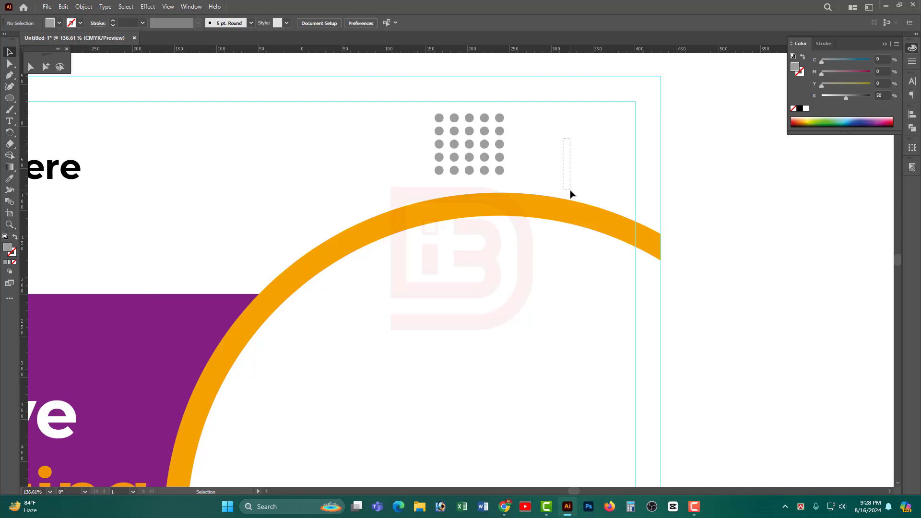
pyautogui.press('a')
pyautogui.click(570, 194)
pyautogui.press('Delete')
pyautogui.click(550, 194)
pyautogui.press('v')
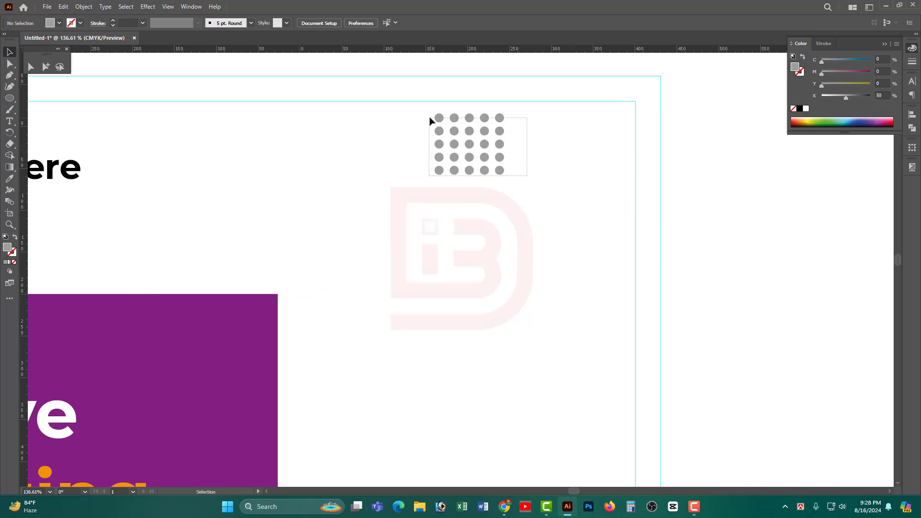
pyautogui.click(431, 120)
pyautogui.click(521, 143)
pyautogui.hotkey('ctrl', 'z')
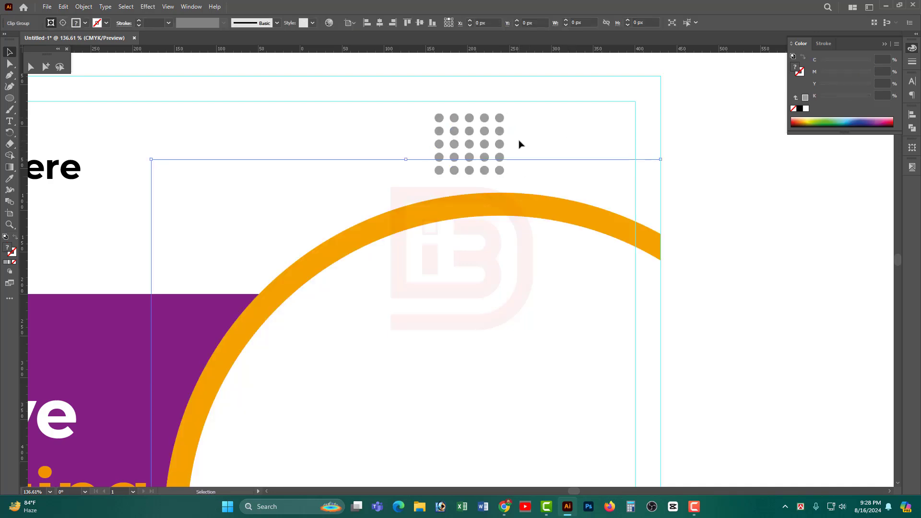
# - Move the dot group into the upper-right corner of the margin guides and place a copy in the lower-right corner
pyautogui.moveTo(499, 134); pyautogui.dragTo(630, 121)
pyautogui.hotkey('ctrl', '-')
pyautogui.hotkey('ctrl', '-')
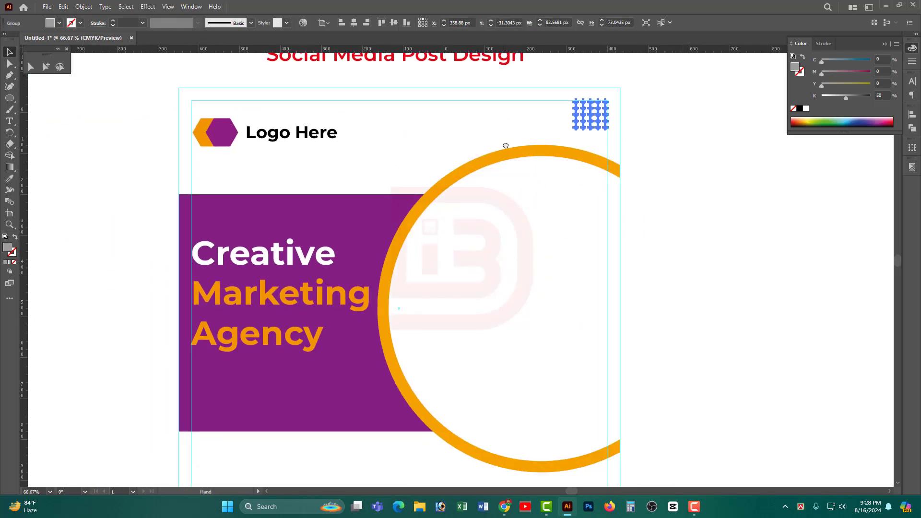
pyautogui.moveTo(514, 191); pyautogui.dragTo(566, 426)
pyautogui.hotkey('ctrl', '-')
pyautogui.click(657, 382)
pyautogui.moveTo(489, 349); pyautogui.dragTo(518, 304)
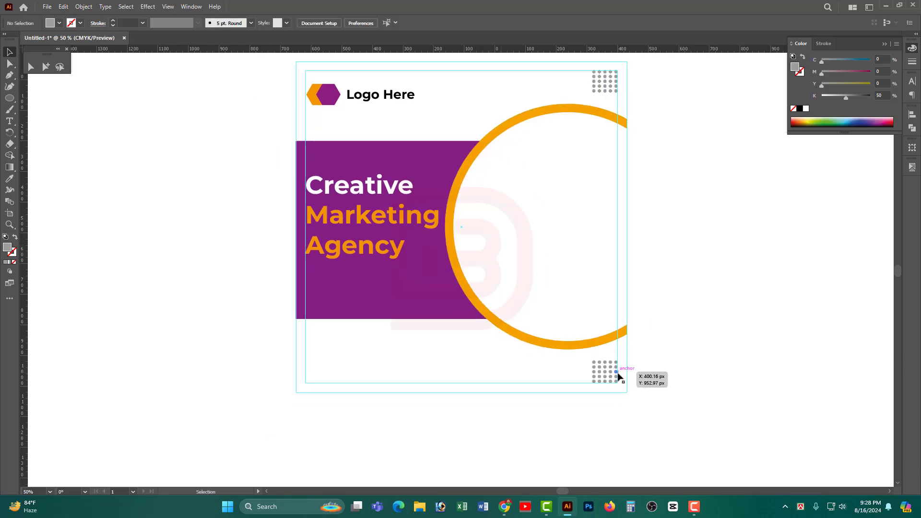
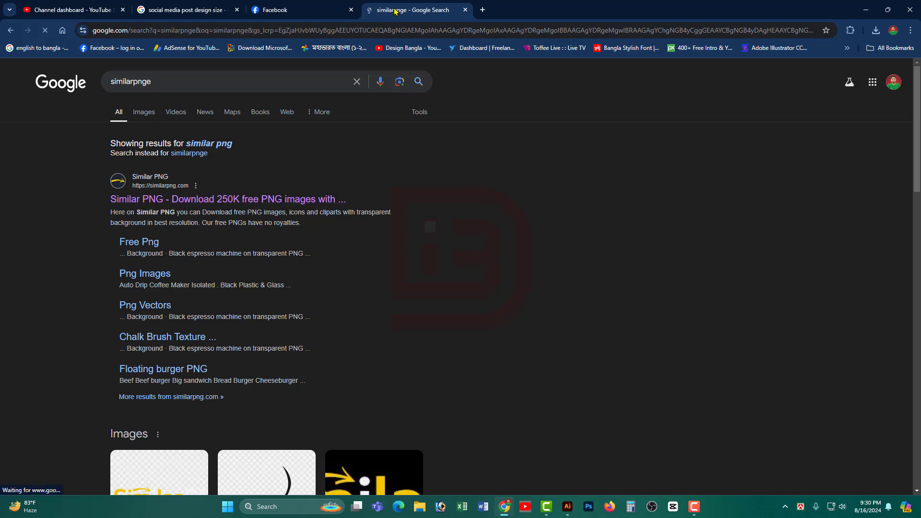
pyautogui.click(835, 509)
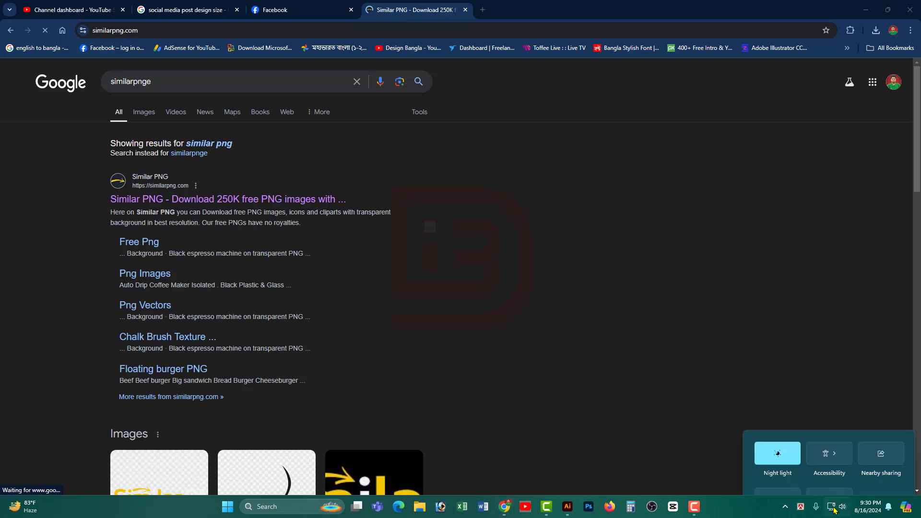
pyautogui.click(469, 146)
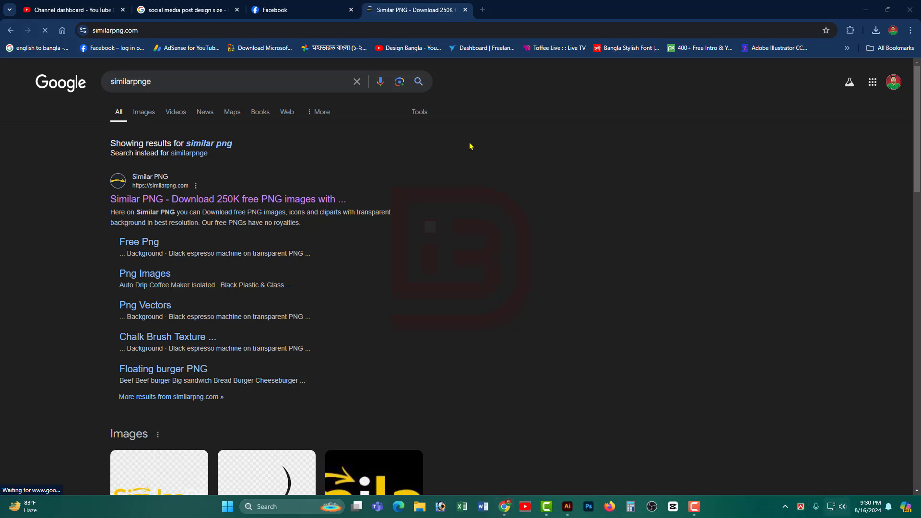
pyautogui.click(482, 10)
pyautogui.click(469, 208)
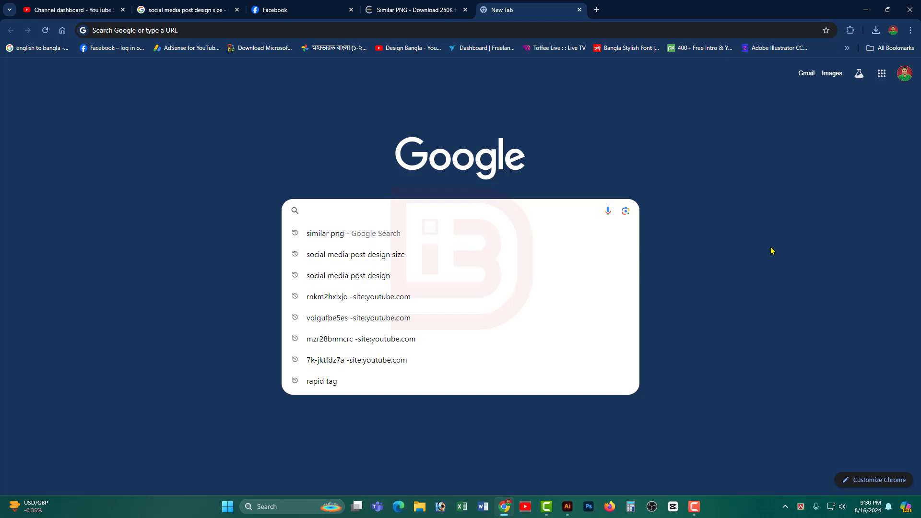
pyautogui.write('png')
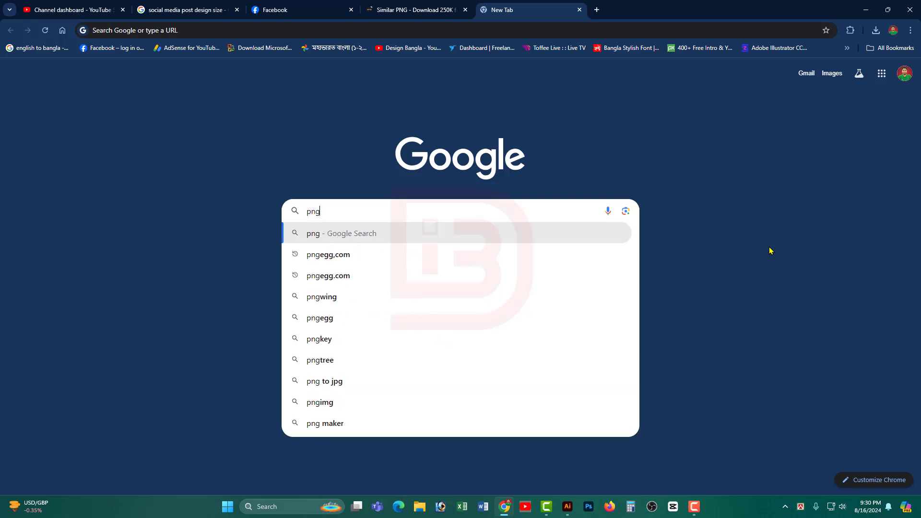
pyautogui.write('e.gg')
pyautogui.press('Return')
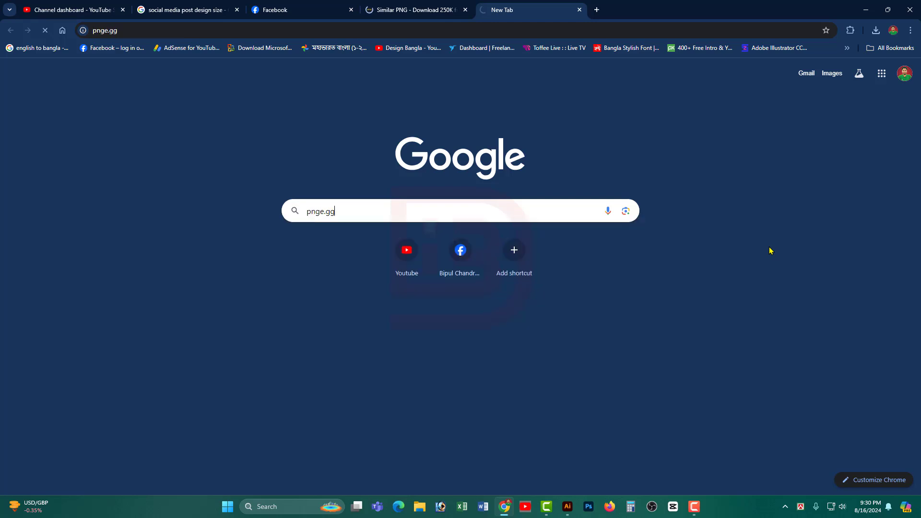
pyautogui.click(580, 10)
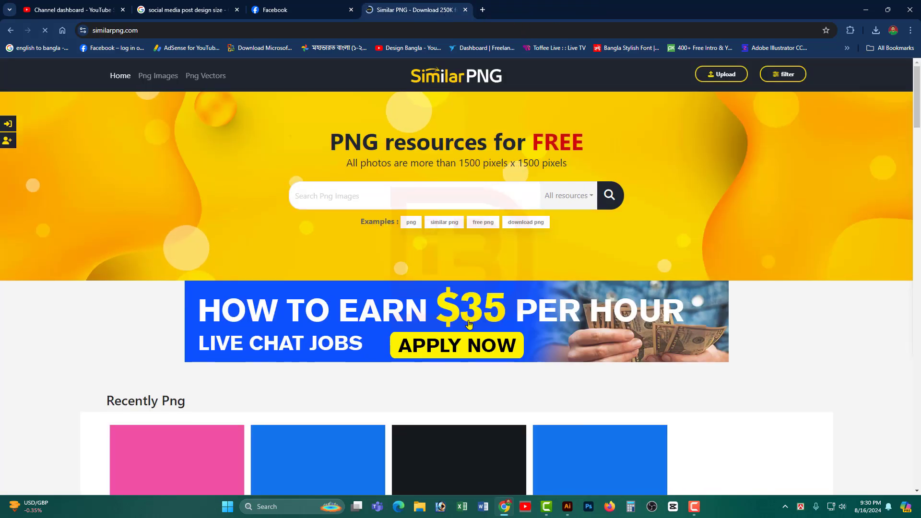
# - Enter "model pic" as the SimilarPNG image search and dismiss the advertisement covering the page
pyautogui.scroll(-5, 473, 323)
pyautogui.scroll(5, 472, 323)
pyautogui.click(421, 196)
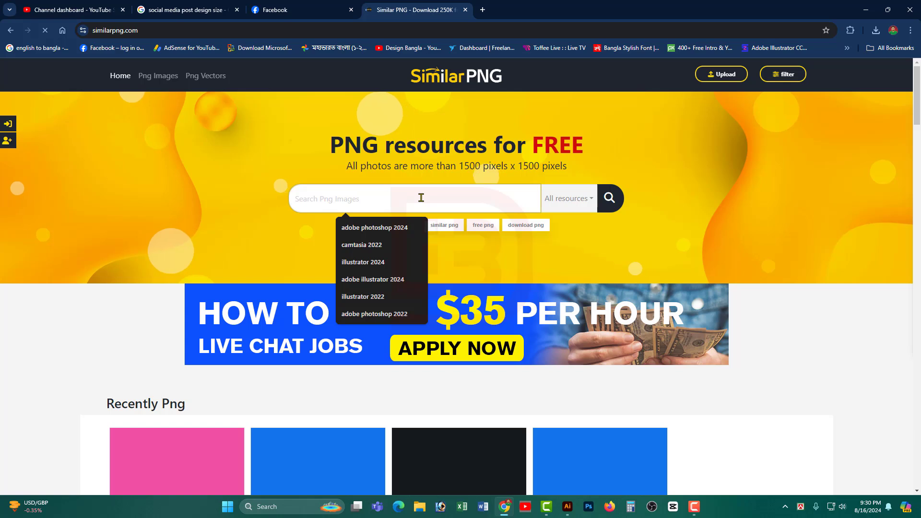
pyautogui.write('mod')
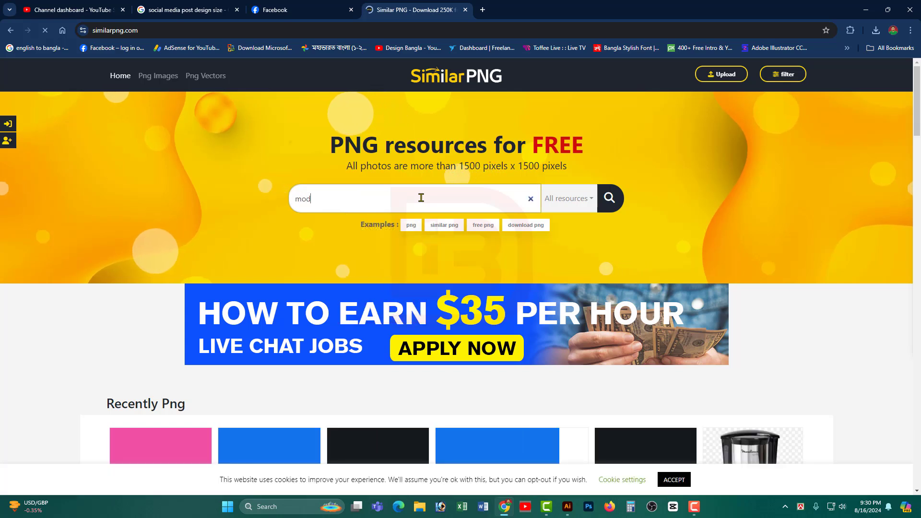
pyautogui.write('el pi')
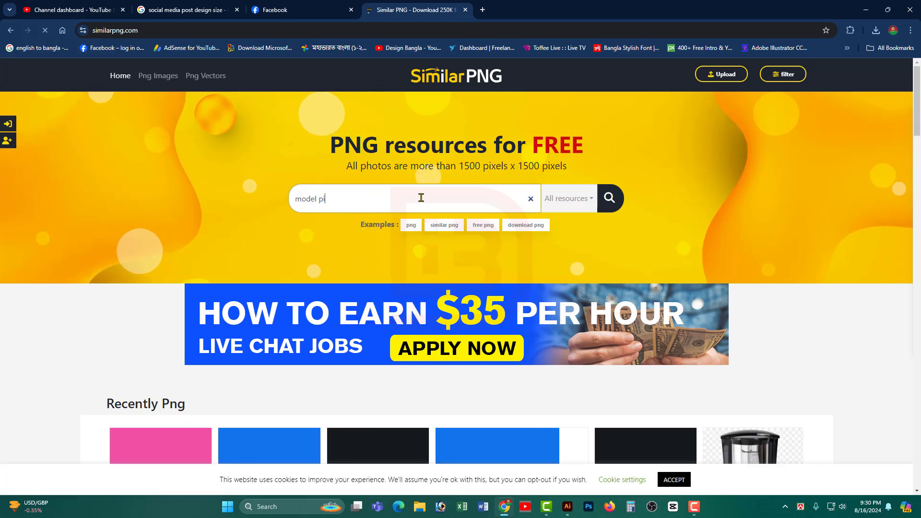
pyautogui.write('c')
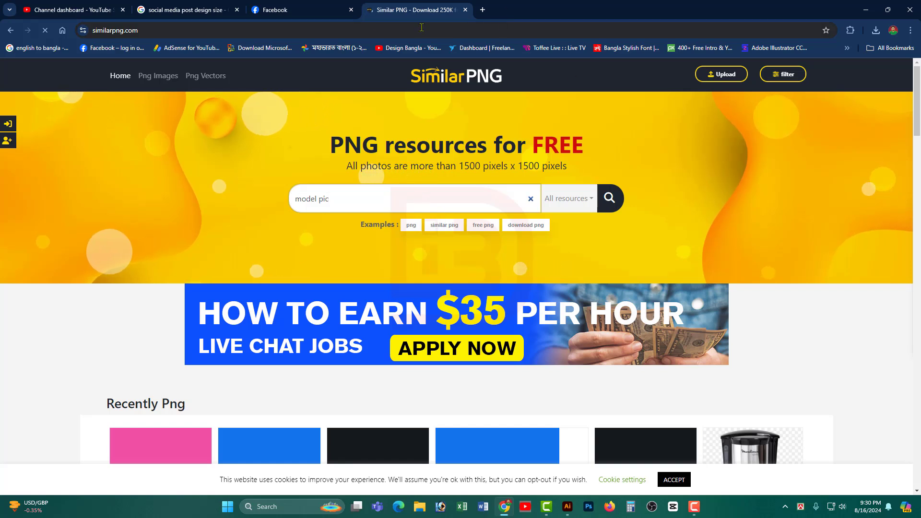
pyautogui.click(312, 11)
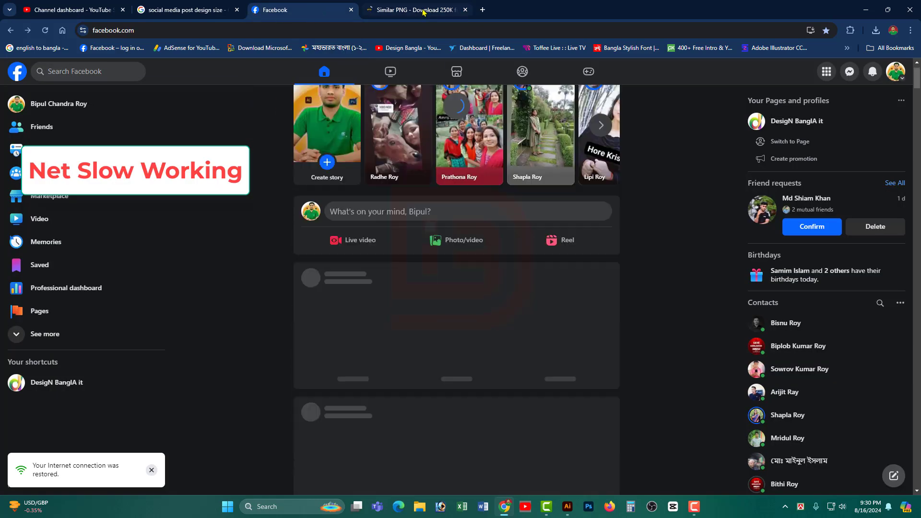
pyautogui.click(424, 10)
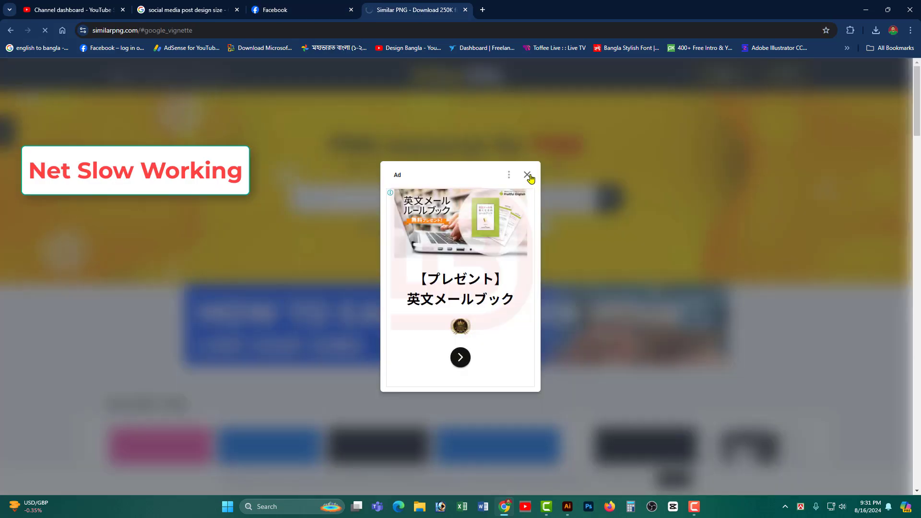
pyautogui.click(527, 175)
# - Look through the recent and popular images on the SimilarPNG home page, and submit the "model pic" search
pyautogui.scroll(-8, 528, 269)
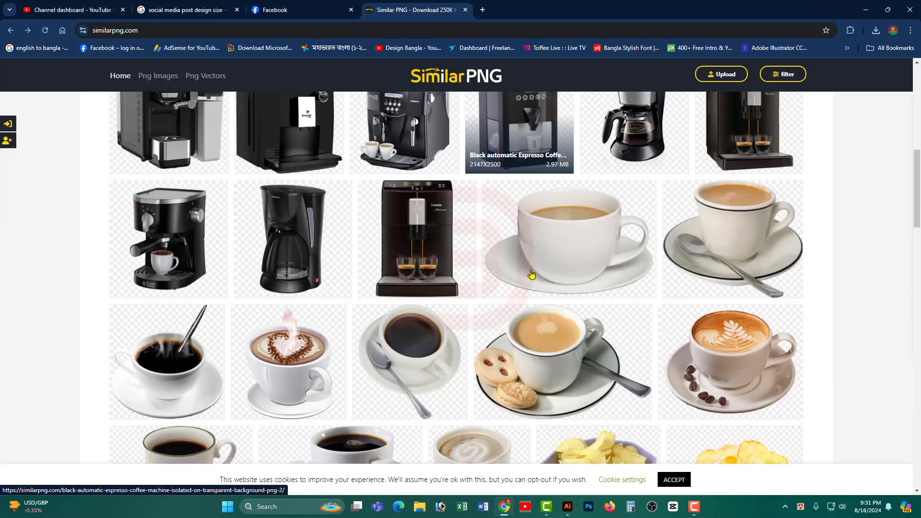
pyautogui.scroll(-5, 531, 274)
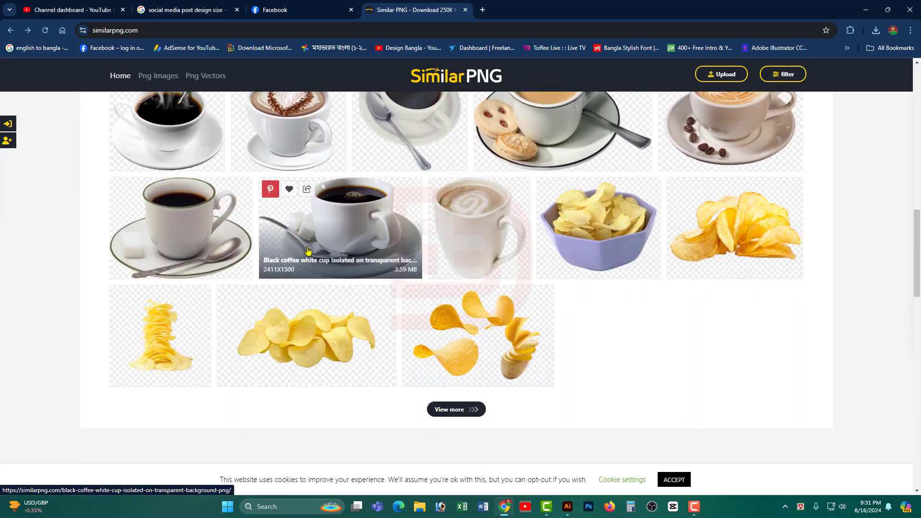
pyautogui.scroll(-5, 411, 298)
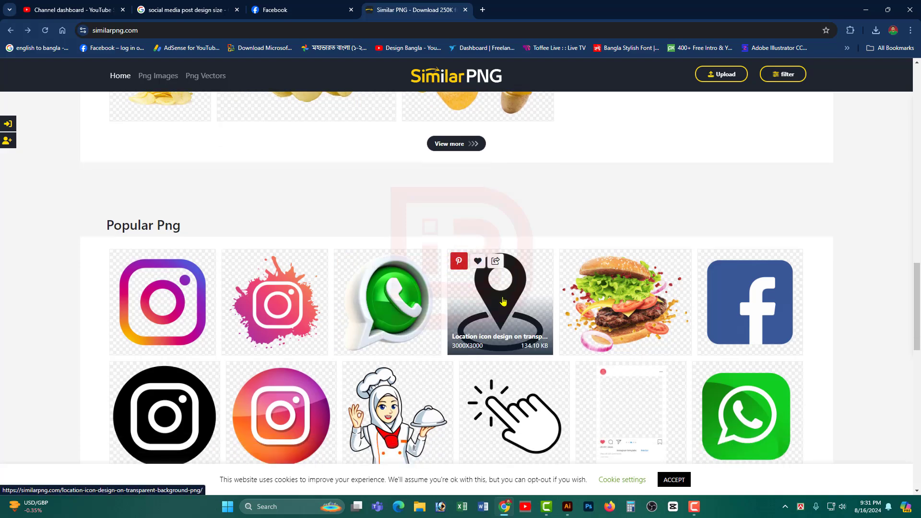
pyautogui.scroll(-10, 503, 301)
pyautogui.scroll(7, 552, 357)
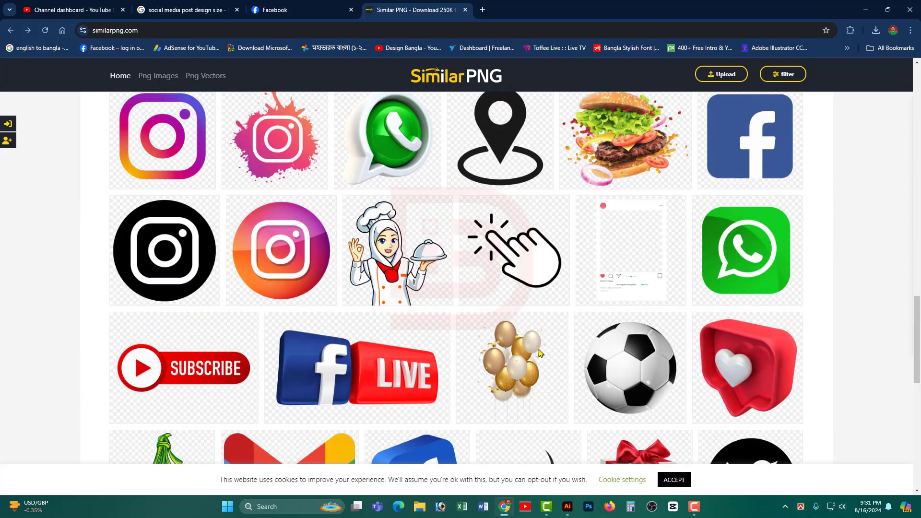
pyautogui.scroll(12, 538, 353)
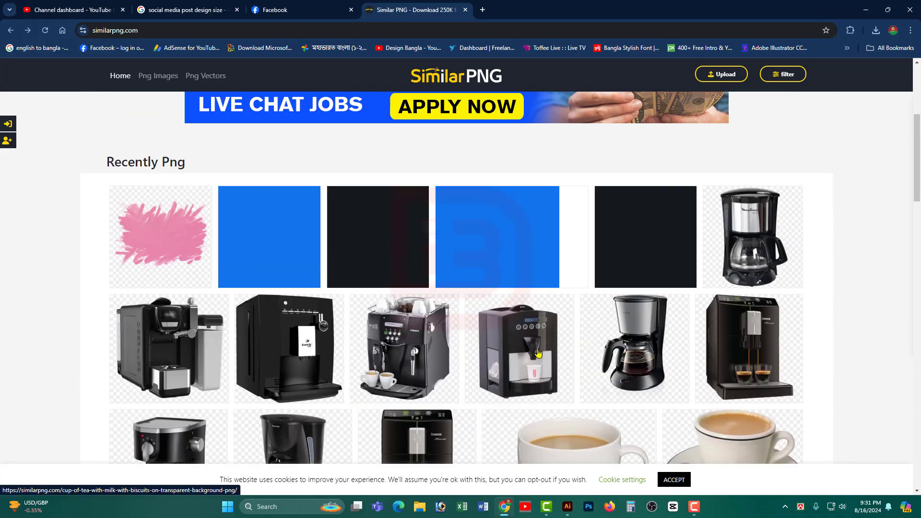
pyautogui.scroll(5, 538, 353)
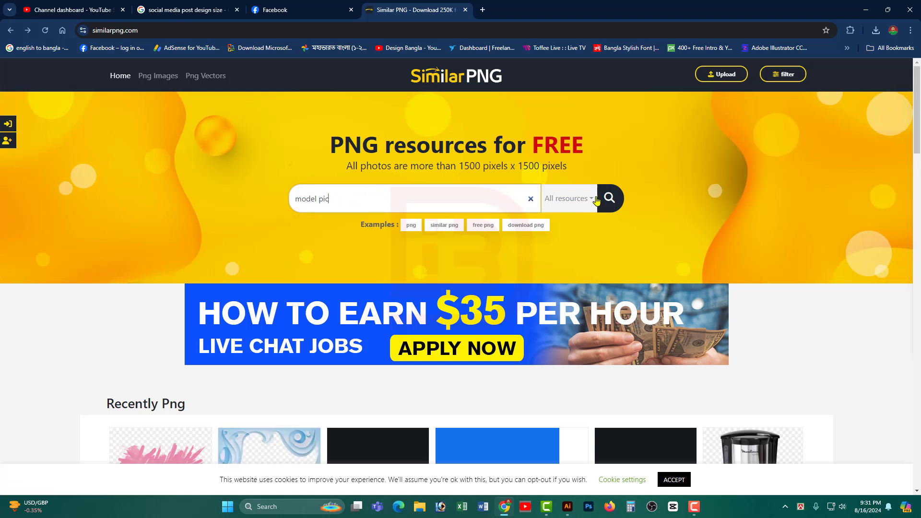
pyautogui.click(609, 197)
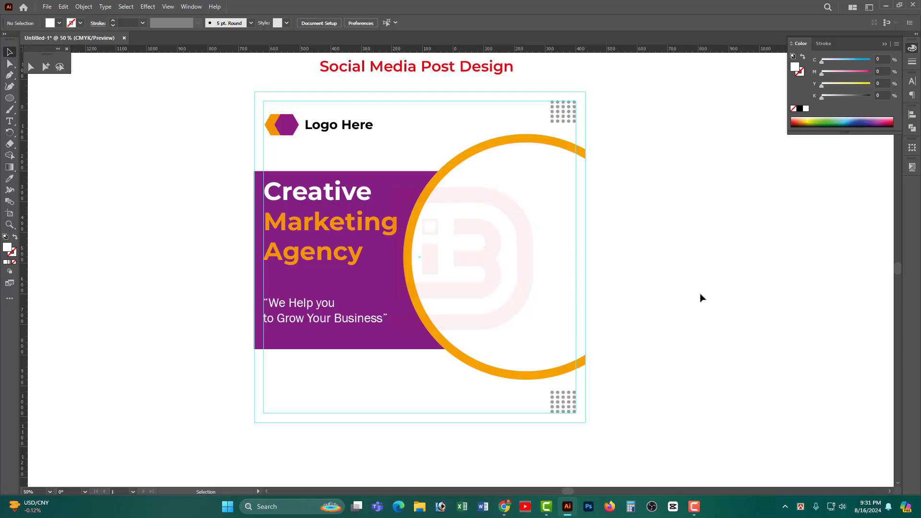
# - Open the Thumbnail Illustrator file from the Youtube folder on drive D
pyautogui.hotkey('ctrl', 'o')
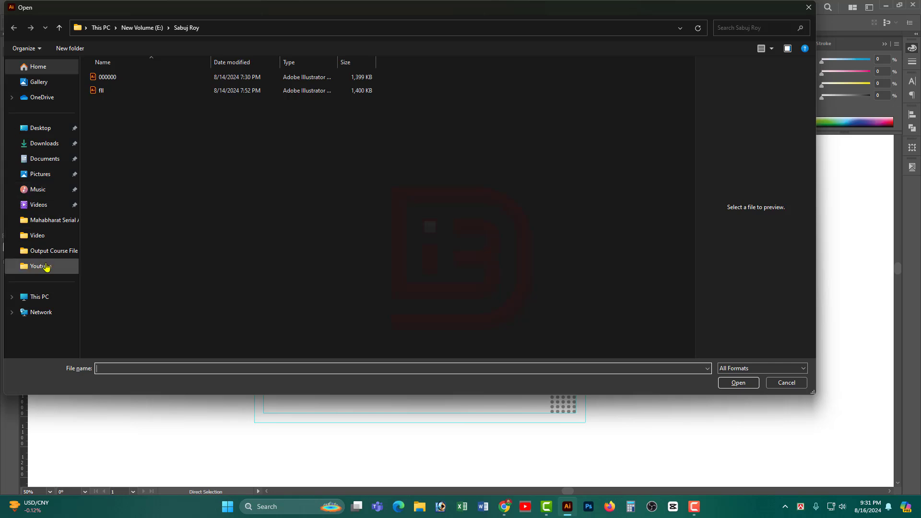
pyautogui.click(47, 267)
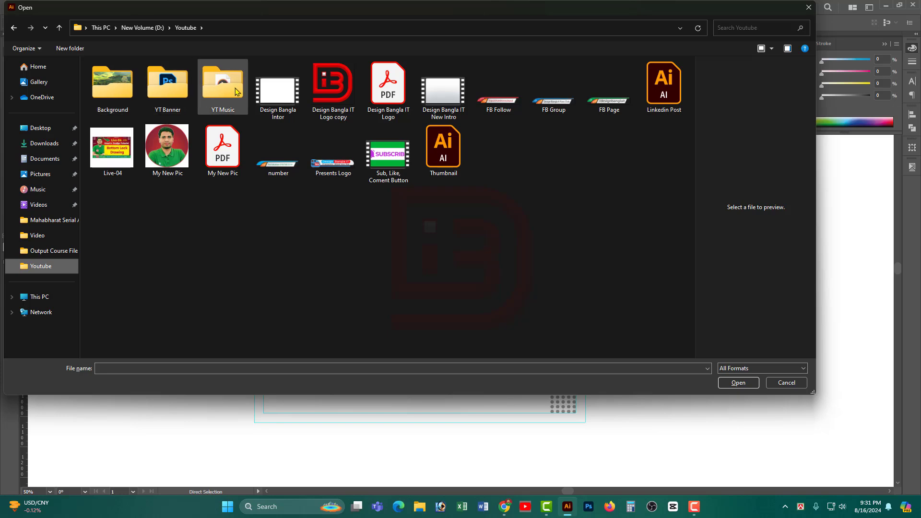
pyautogui.click(443, 149)
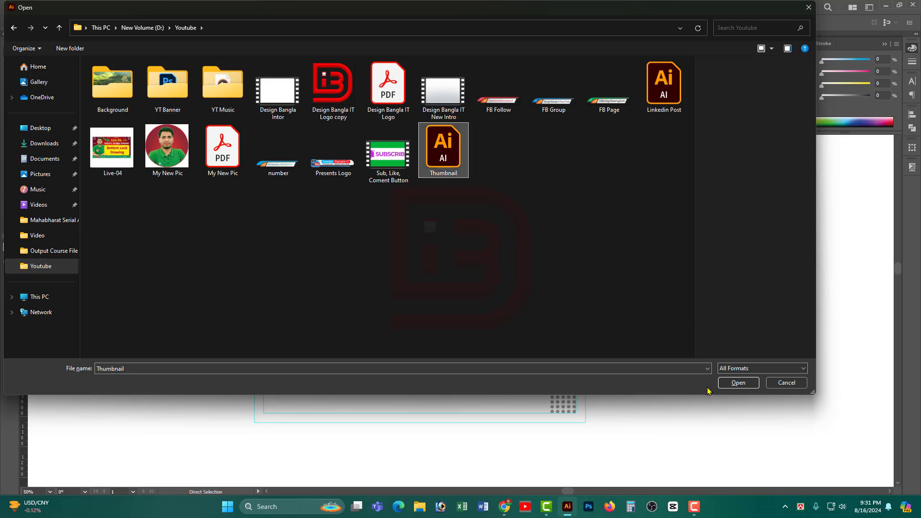
pyautogui.click(733, 384)
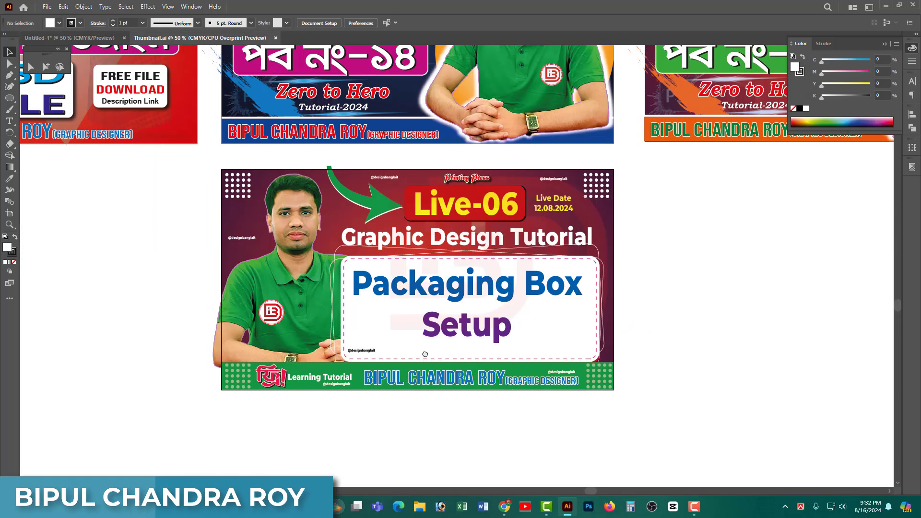
# - Copy the businesswoman photo from the Thumbnail file into the social media post and place it over the orange-ringed circle
pyautogui.scroll(-1, 425, 353)
pyautogui.scroll(2, 294, 220)
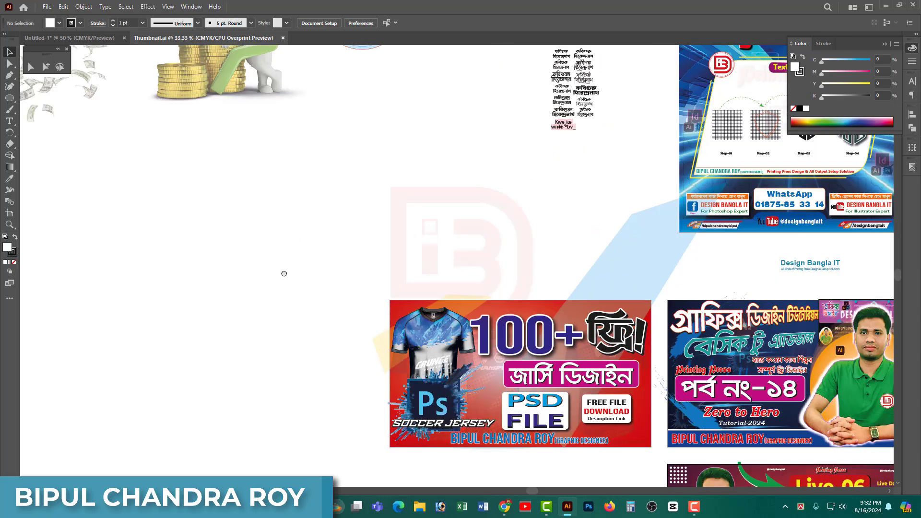
pyautogui.scroll(2, 284, 274)
pyautogui.scroll(-1, 370, 298)
pyautogui.moveTo(391, 175); pyautogui.dragTo(379, 260)
pyautogui.moveTo(363, 226); pyautogui.dragTo(460, 262)
# - Reflect the businesswoman photo across the vertical axis so that she faces the headline
pyautogui.rightClick(470, 235)
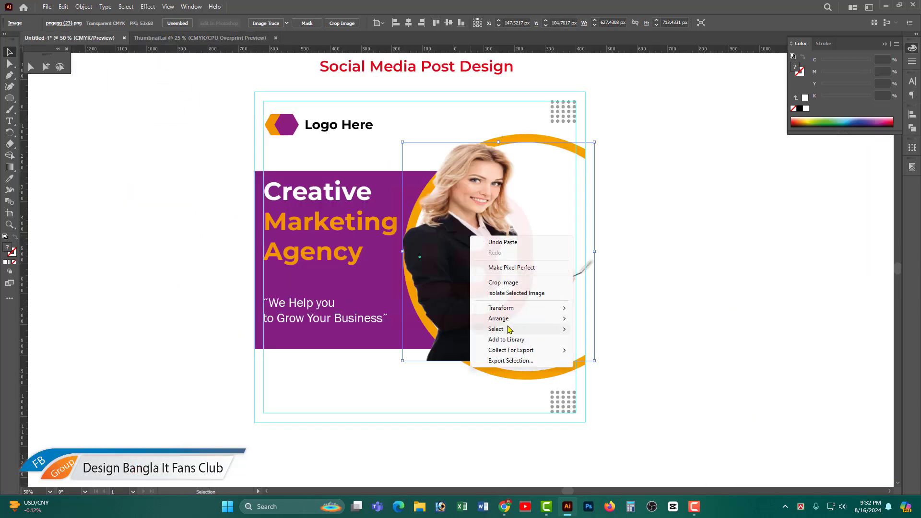
pyautogui.moveTo(500, 326)
pyautogui.moveTo(501, 308)
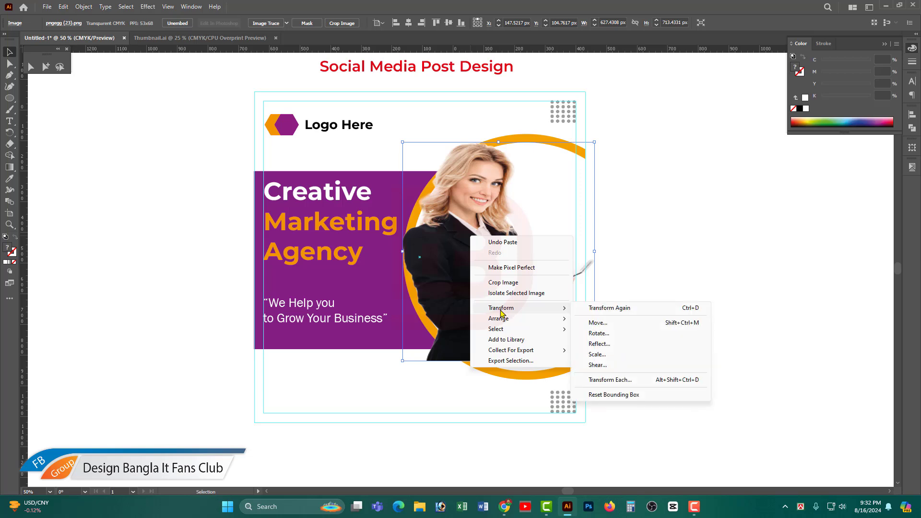
pyautogui.click(600, 344)
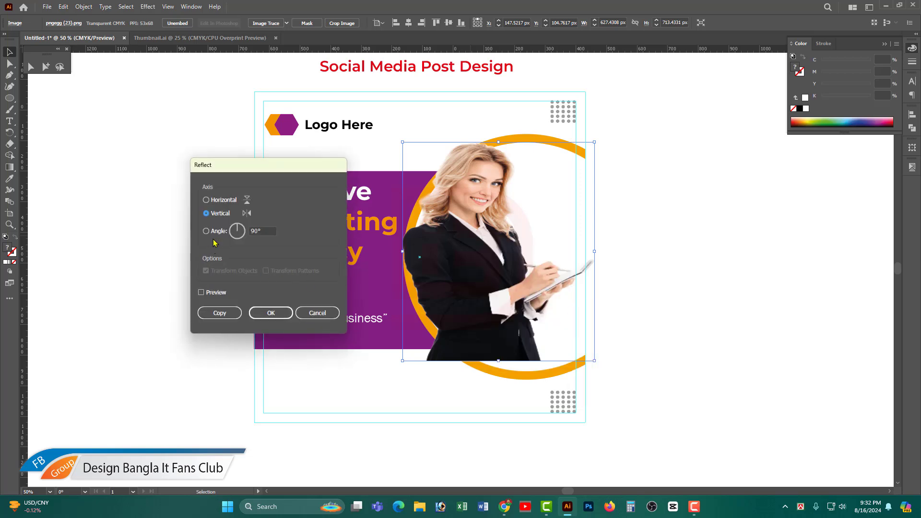
pyautogui.click(212, 295)
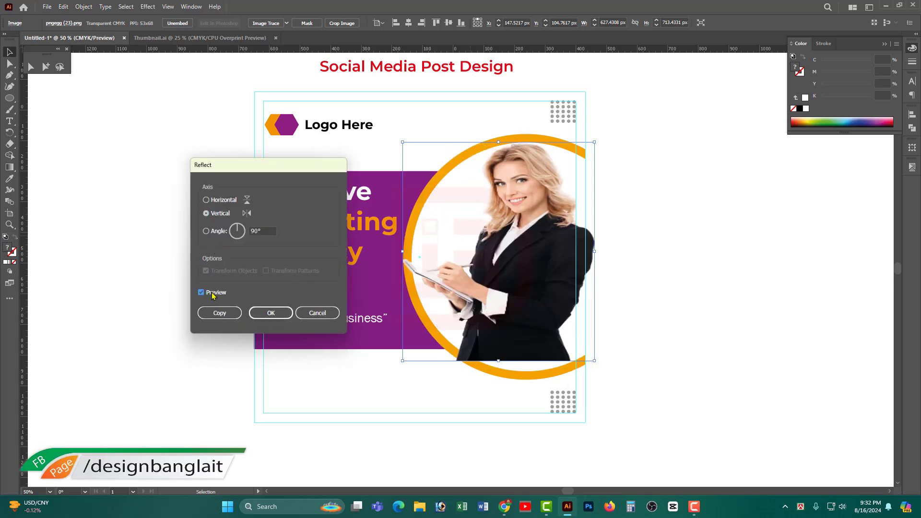
pyautogui.click(271, 313)
pyautogui.moveTo(594, 251)
pyautogui.mouseDown()
pyautogui.moveTo(605, 252)
pyautogui.moveTo(585, 251)
pyautogui.mouseUp()
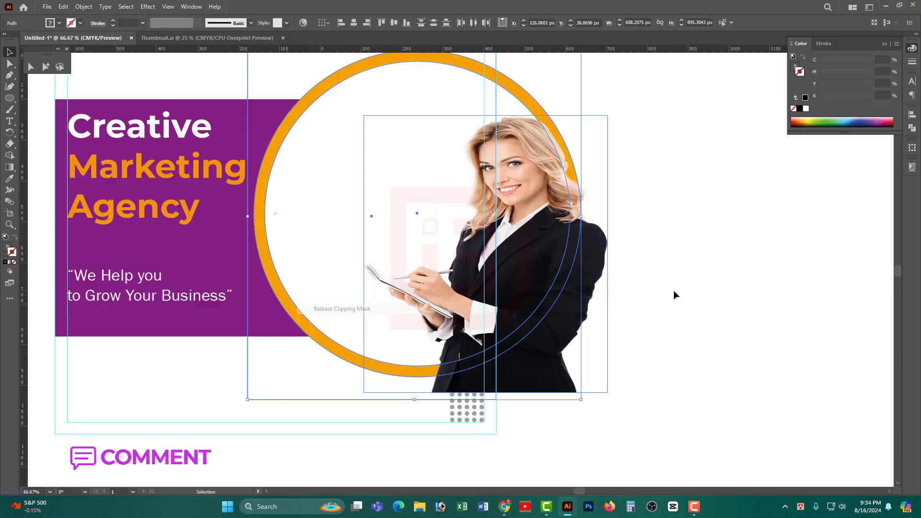
# - Give the circle inside the orange ring no fill and a black stroke
pyautogui.click(360, 257)
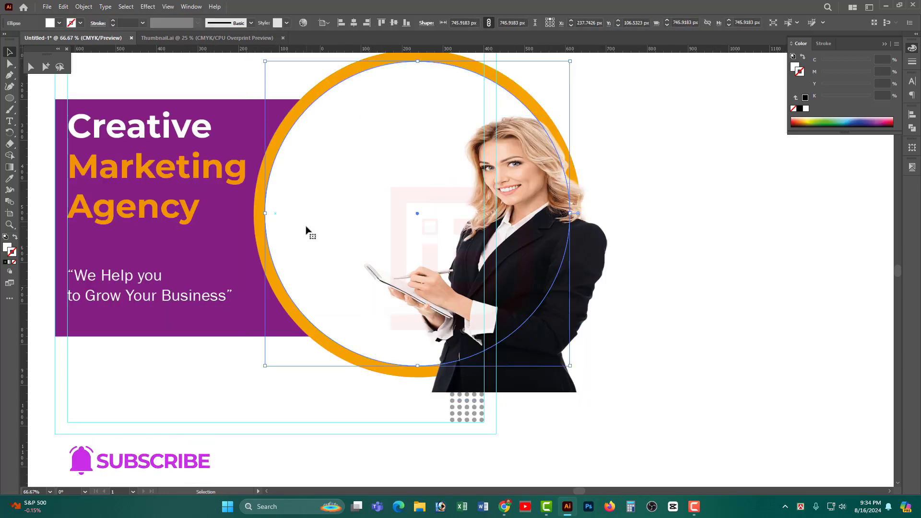
pyautogui.moveTo(308, 225); pyautogui.dragTo(320, 243)
pyautogui.hotkey('ctrl', 'z')
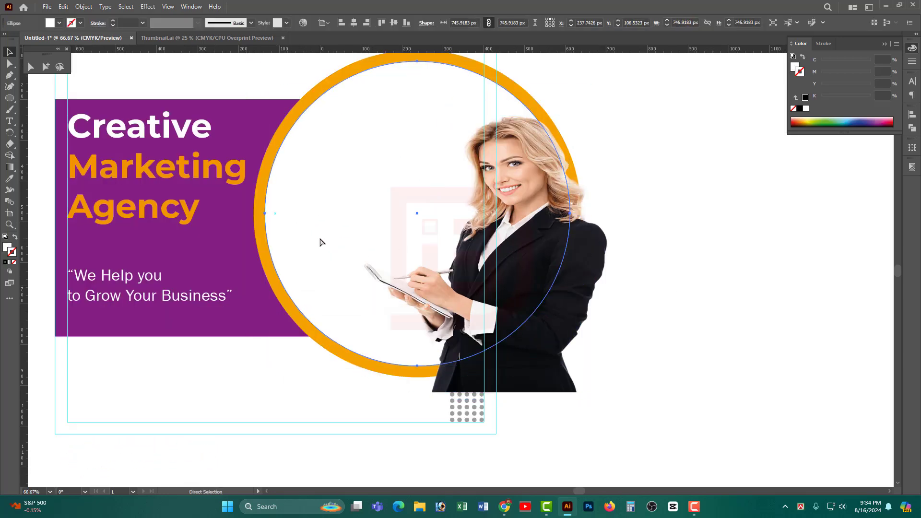
pyautogui.press('v')
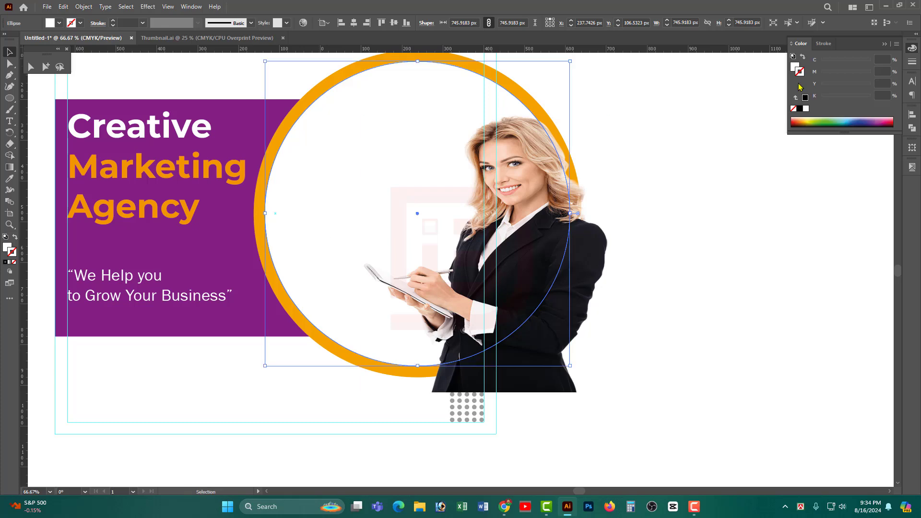
pyautogui.hotkey('shift', 'x')
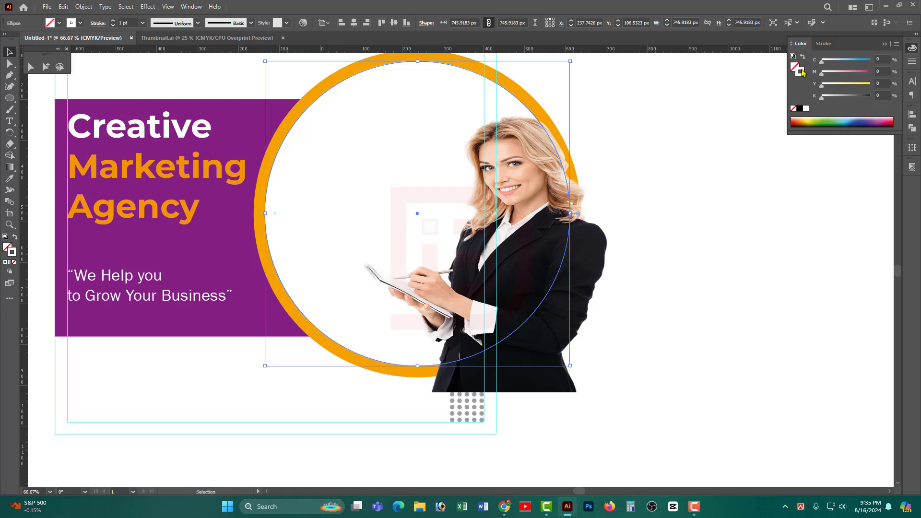
pyautogui.click(798, 112)
# - Move the businesswoman photo into the orange ring, with its lower edge level with the inner circle's lowest point
pyautogui.moveTo(575, 282)
pyautogui.mouseDown()
pyautogui.moveTo(488, 254)
pyautogui.moveTo(502, 215)
pyautogui.mouseUp()
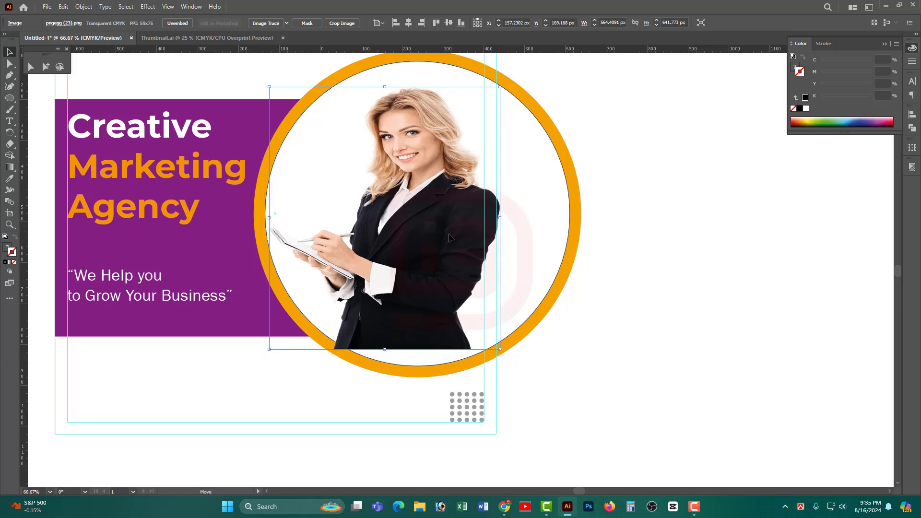
pyautogui.moveTo(450, 238); pyautogui.dragTo(448, 239)
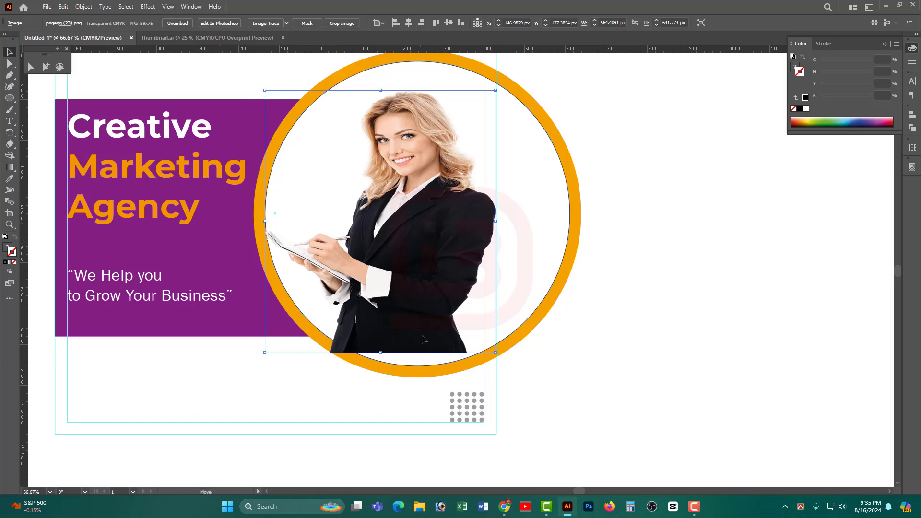
pyautogui.moveTo(424, 339); pyautogui.dragTo(460, 357)
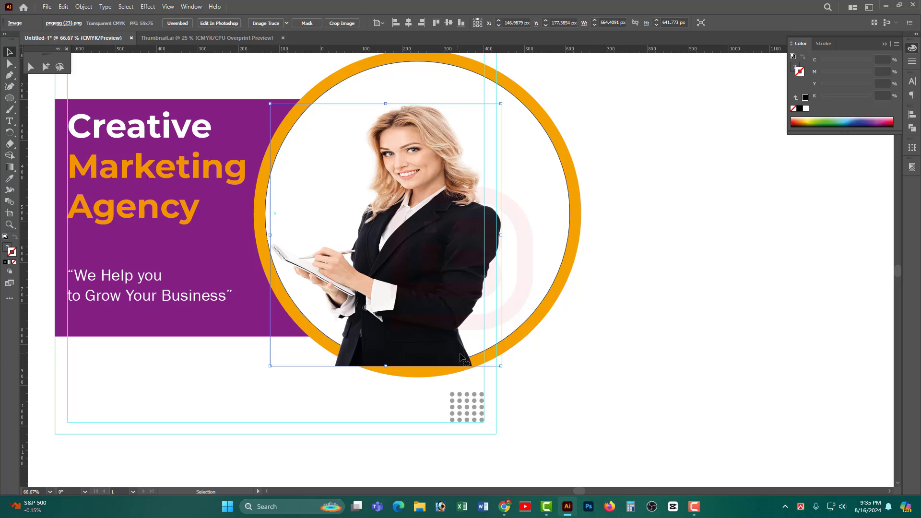
# - Try to make a clipping mask from the businesswoman photo and the inner circle, and dismiss the message
pyautogui.click(524, 329)
pyautogui.rightClick(441, 301)
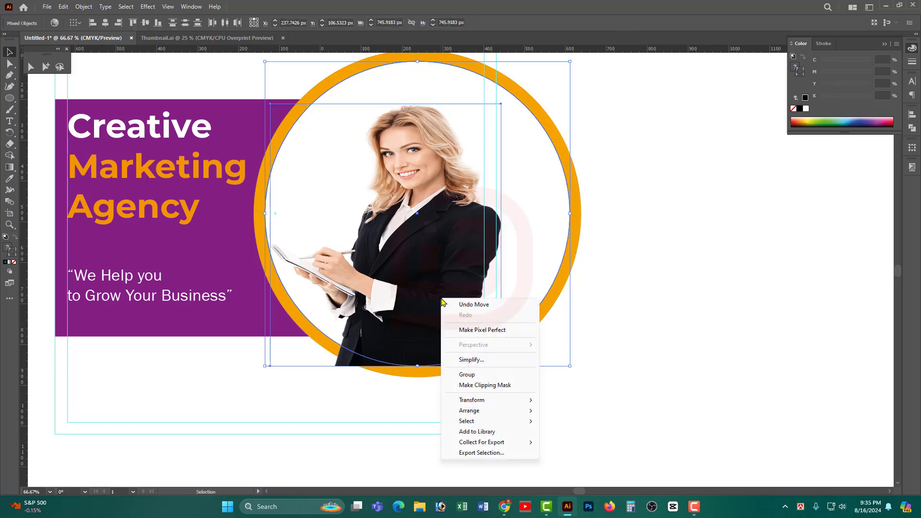
pyautogui.click(464, 384)
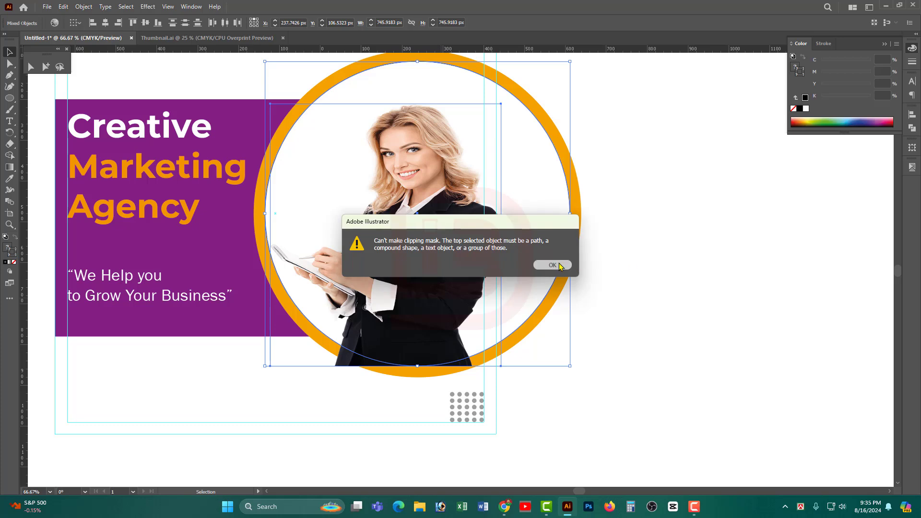
pyautogui.click(557, 265)
# - Bring the inner circle to the front and use it as a clipping mask for the businesswoman photo
pyautogui.click(555, 277)
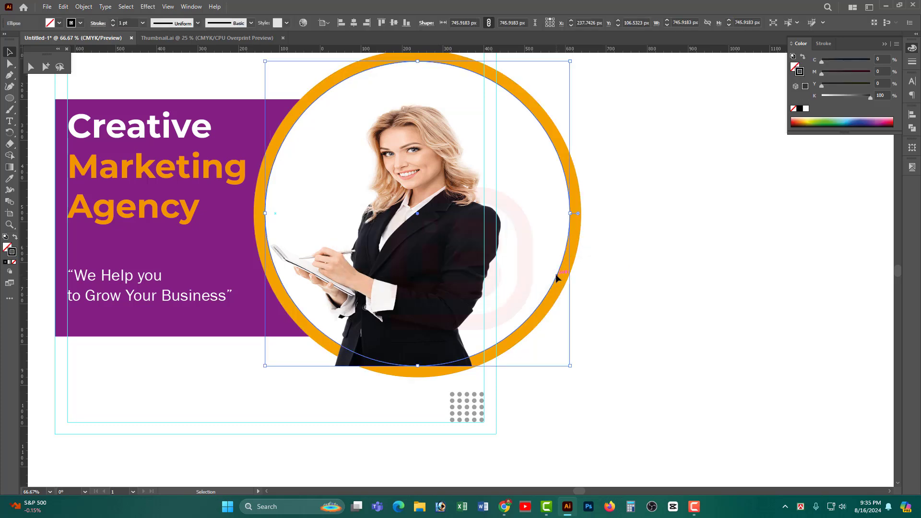
pyautogui.rightClick(527, 250)
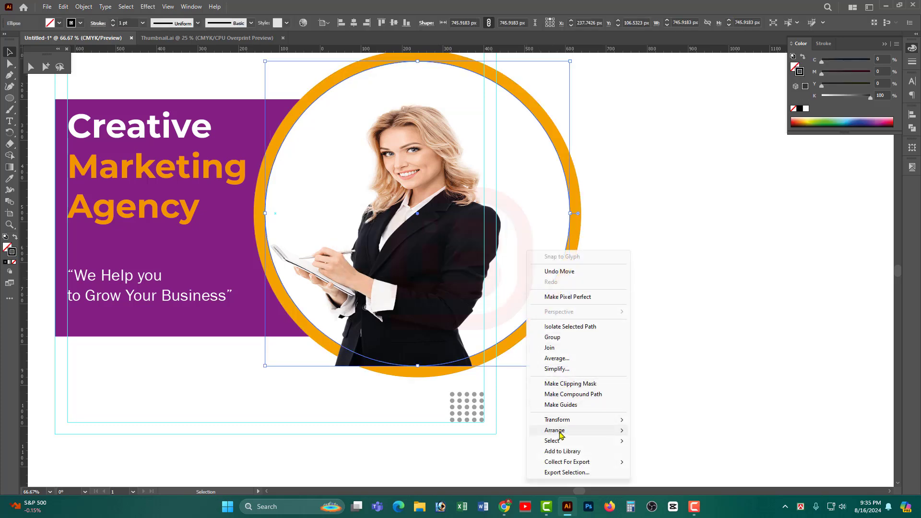
pyautogui.moveTo(561, 432)
pyautogui.click(672, 440)
pyautogui.keyDown('shift'); pyautogui.click(443, 295); pyautogui.keyUp('shift')
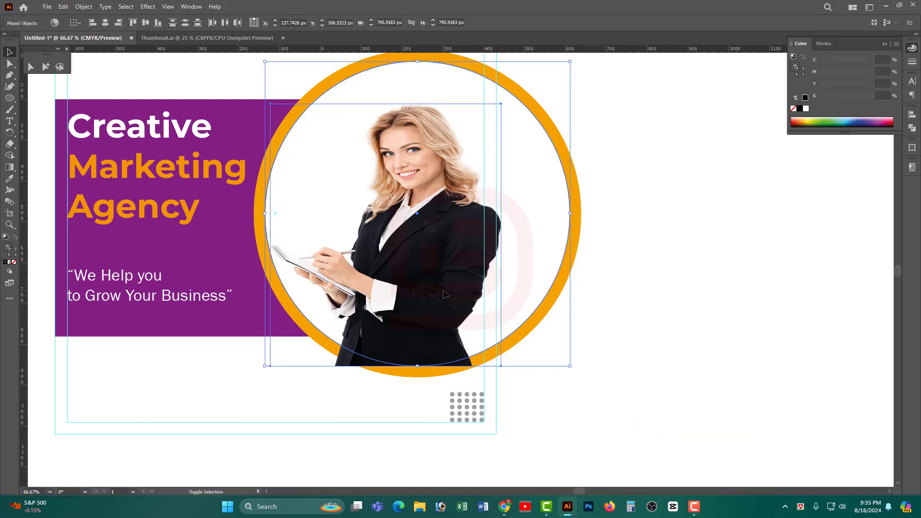
pyautogui.rightClick(426, 248)
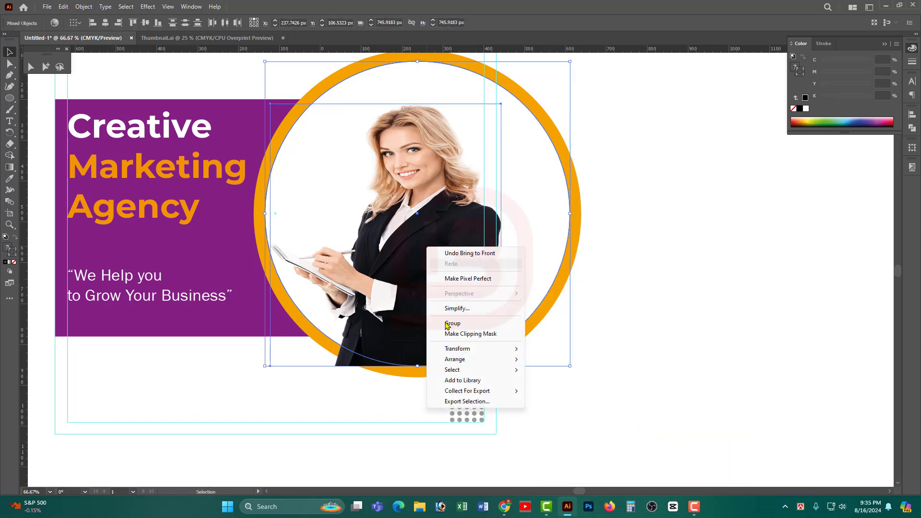
pyautogui.click(451, 334)
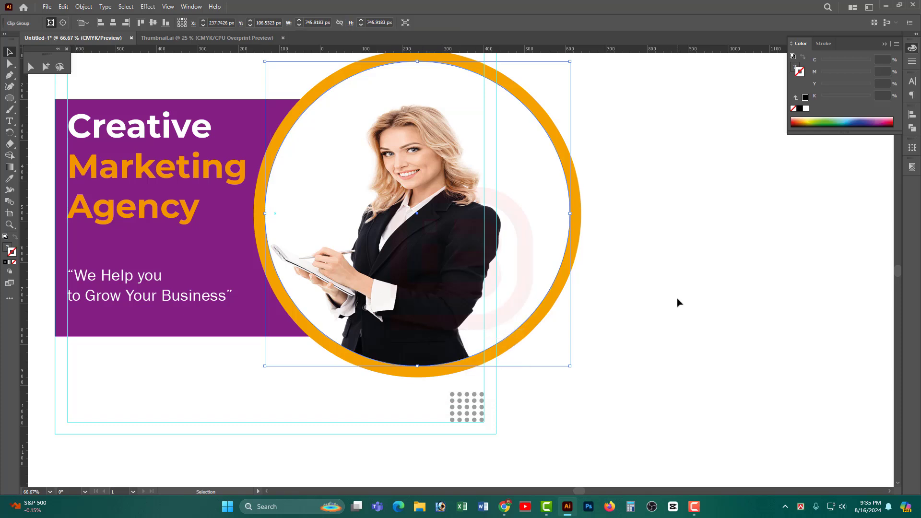
pyautogui.click(678, 304)
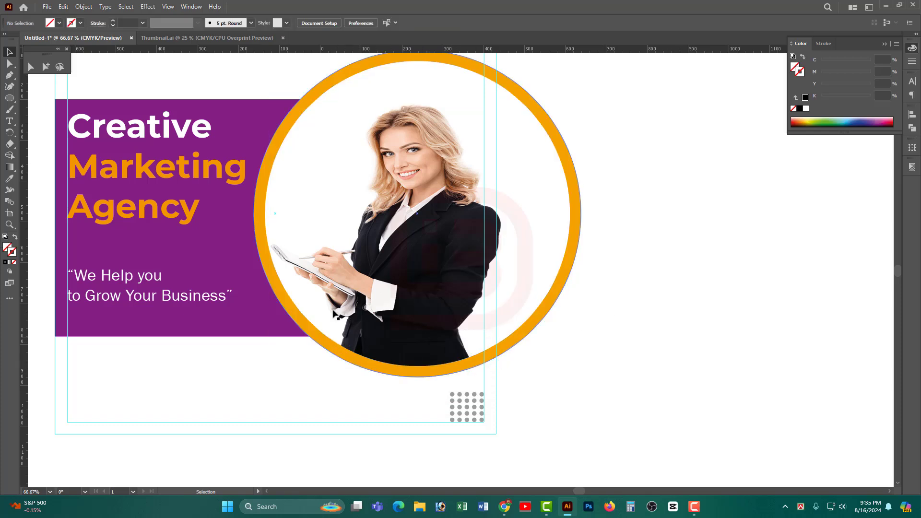
# - Enlarge the photo inside the circular clip group to about 605 by 702 px and shift it slightly left
pyautogui.click(421, 248)
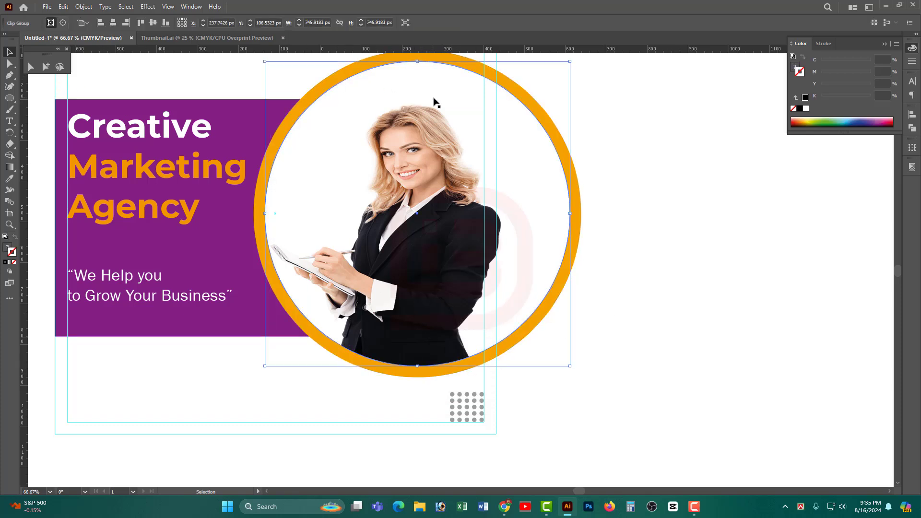
pyautogui.click(46, 68)
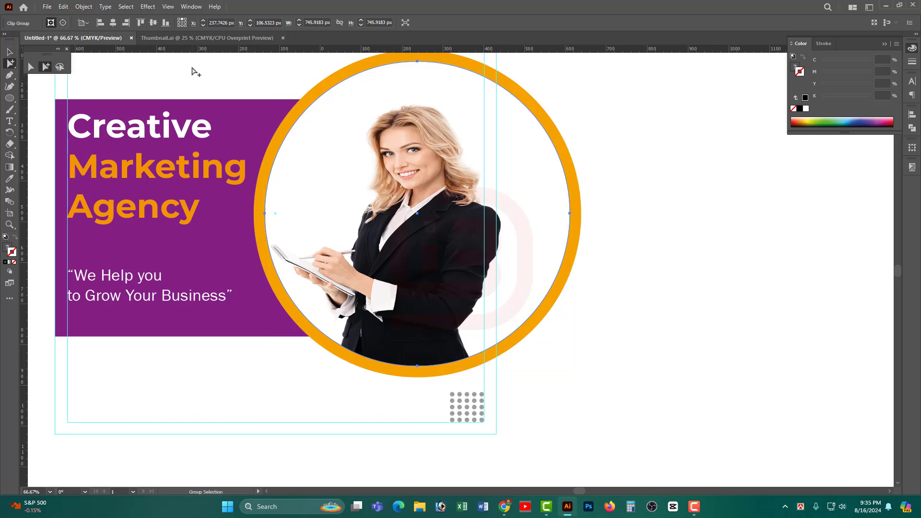
pyautogui.click(419, 211)
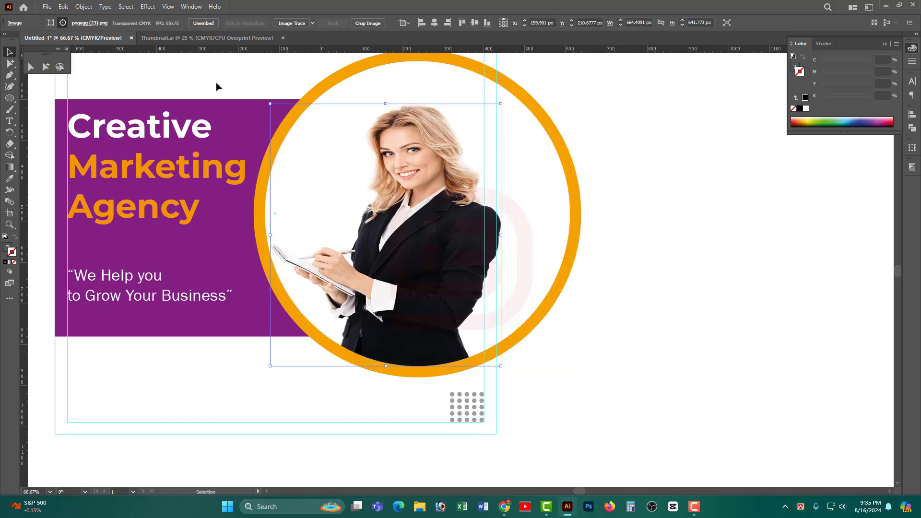
pyautogui.moveTo(500, 104); pyautogui.dragTo(517, 79)
pyautogui.moveTo(372, 283)
pyautogui.mouseDown()
pyautogui.moveTo(355, 284)
pyautogui.moveTo(370, 280)
pyautogui.moveTo(363, 284)
pyautogui.mouseUp()
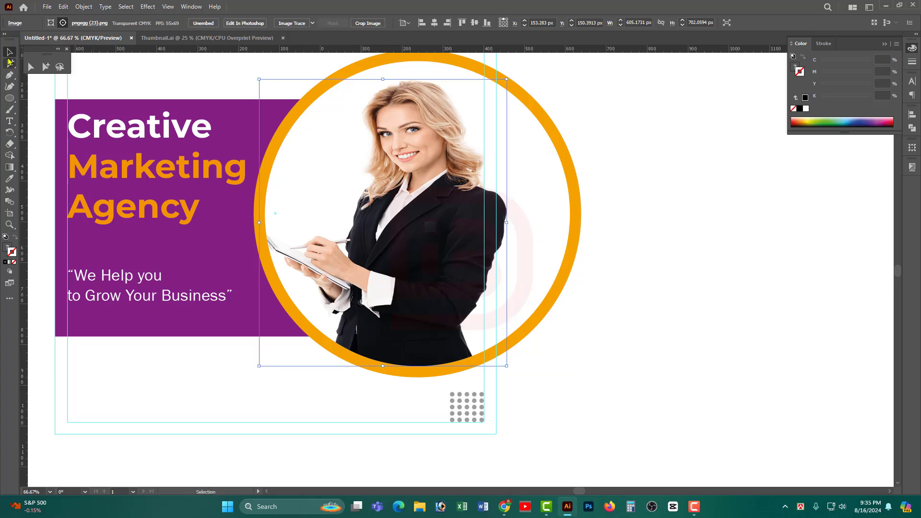
pyautogui.keyDown('shift'); pyautogui.click(573, 259); pyautogui.keyUp('shift')
pyautogui.hotkey('ctrl', '7')
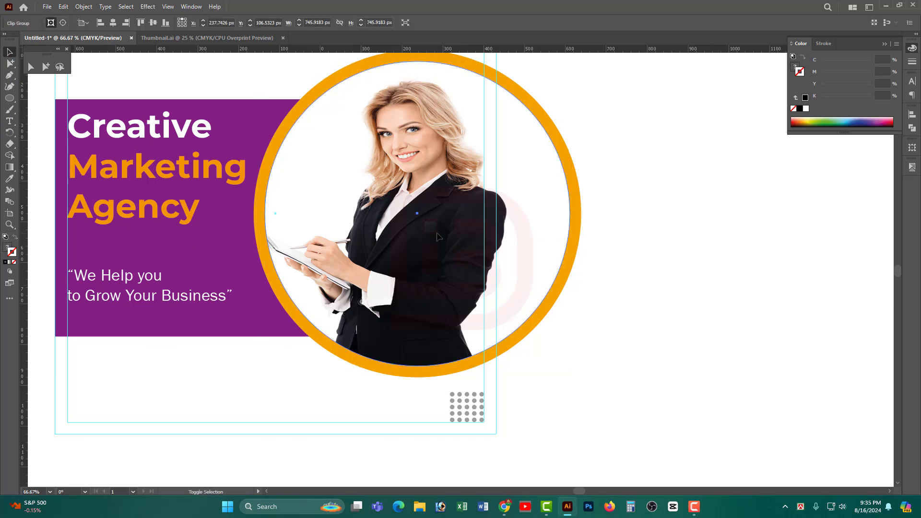
pyautogui.click(698, 285)
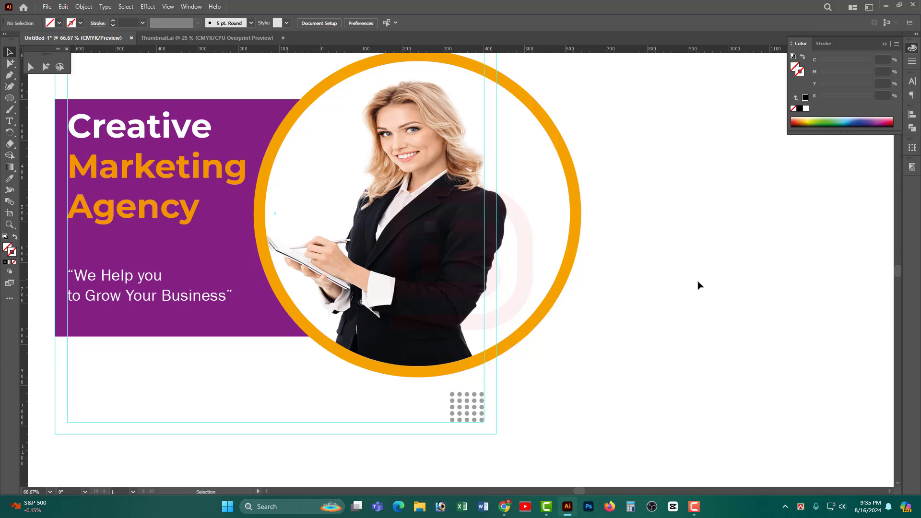
# - Draw a rectangle about 608 by 836 px over the ring, ending at the artboard's right edge, with a black stroke and no fill
pyautogui.keyDown('alt'); pyautogui.click(450, 231); pyautogui.keyUp('alt')
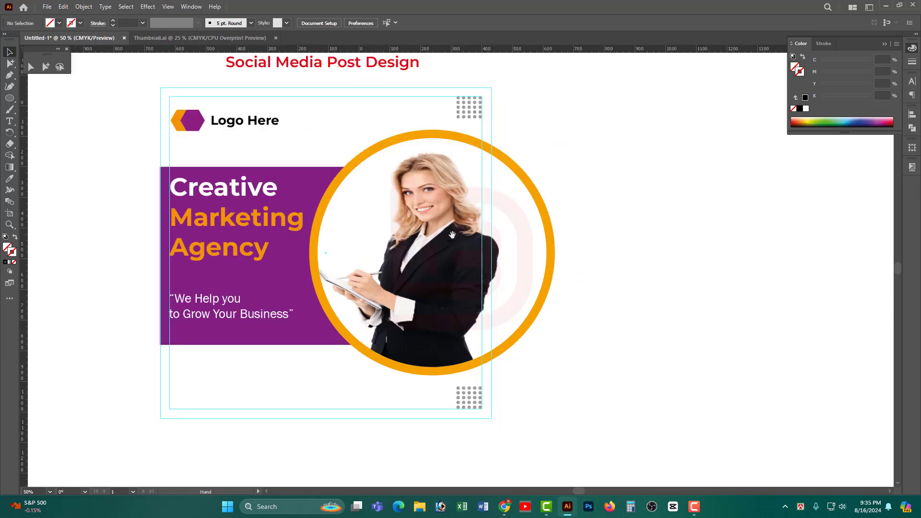
pyautogui.click(9, 98)
pyautogui.click(48, 97)
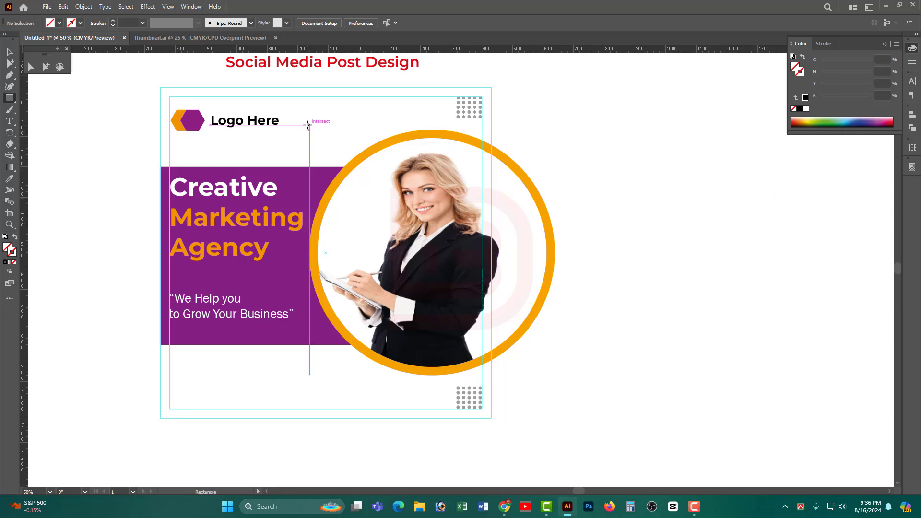
pyautogui.moveTo(308, 123); pyautogui.dragTo(491, 378)
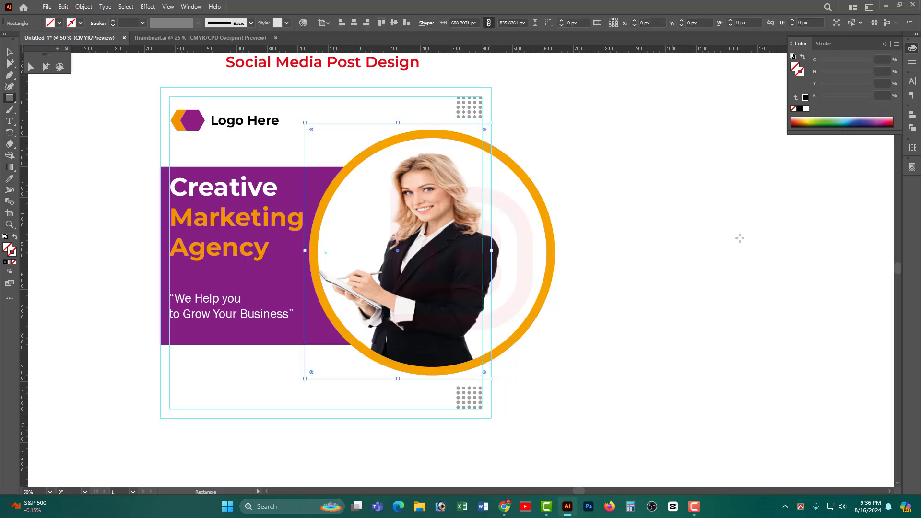
pyautogui.click(798, 110)
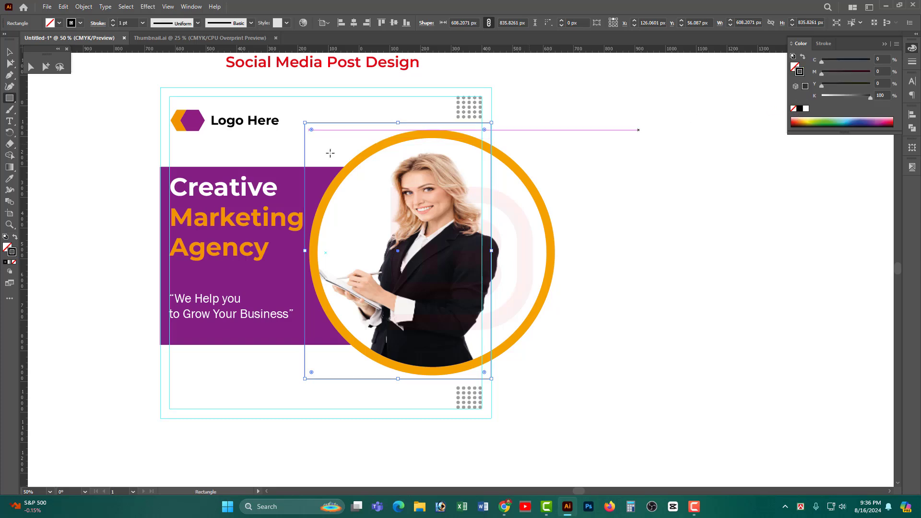
pyautogui.click(9, 53)
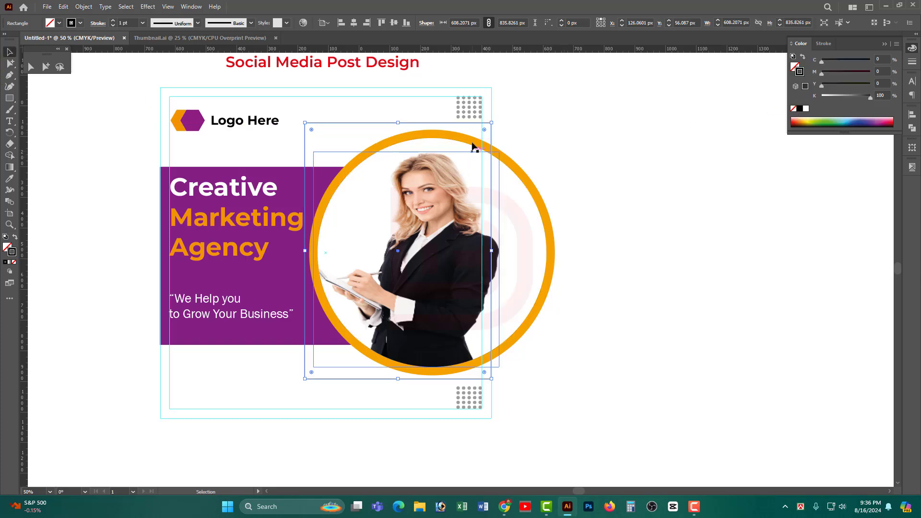
# - Clip the orange ring and businesswoman photo with the rectangle to cut off everything beyond the artboard's right edge
pyautogui.click(344, 120)
pyautogui.click(593, 246)
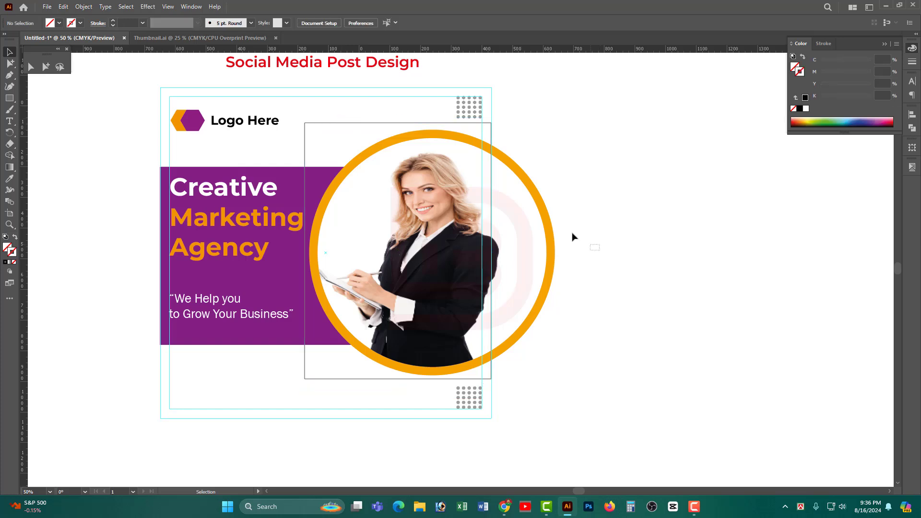
pyautogui.moveTo(458, 179); pyautogui.dragTo(459, 176)
pyautogui.rightClick(459, 176)
pyautogui.click(494, 261)
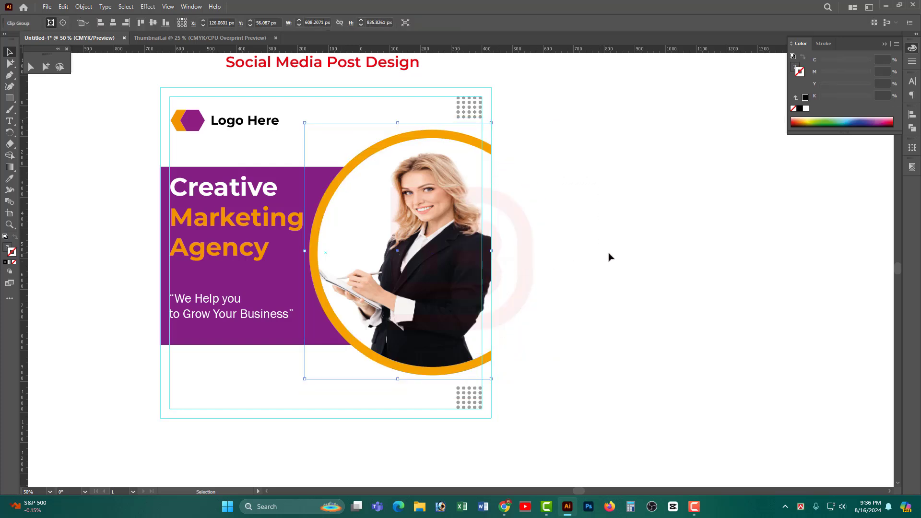
pyautogui.click(608, 258)
pyautogui.scroll(2, 424, 267)
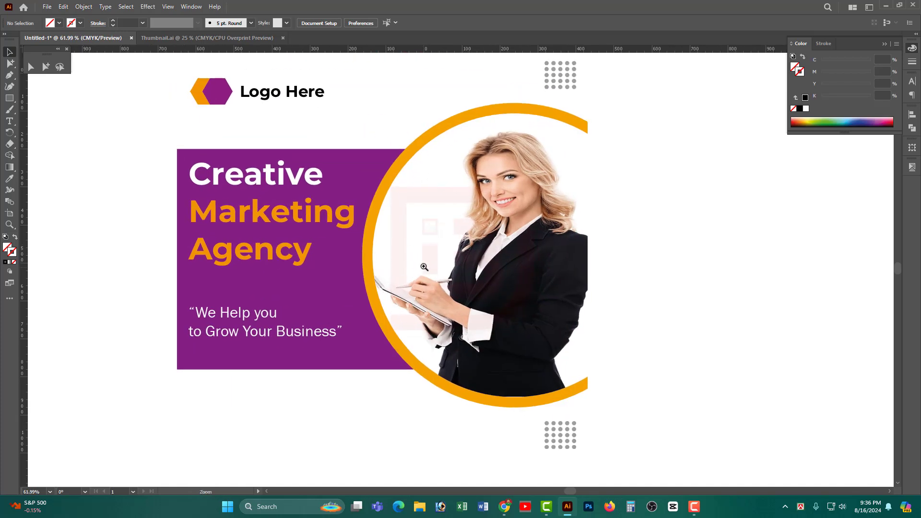
pyautogui.press('space')
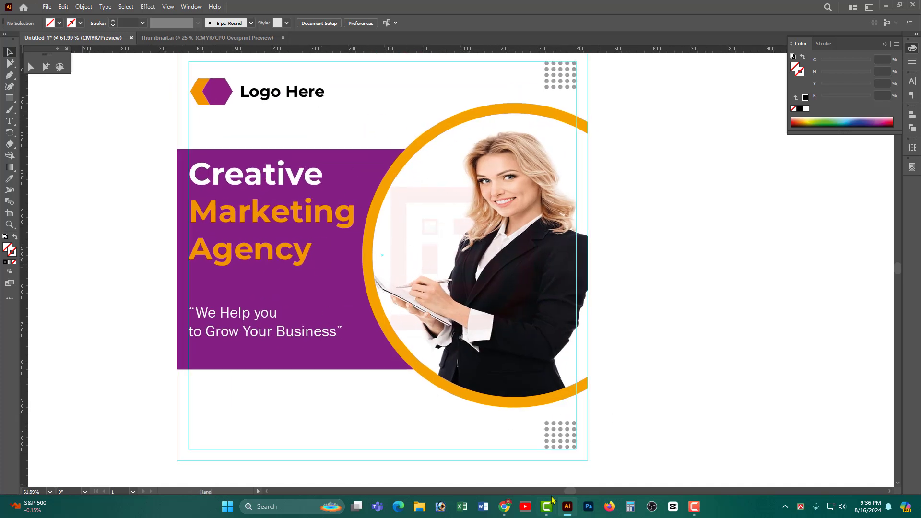
# - Release the rectangular clipping mask and enlarge a copy of the orange circle behind the ring to about 830 px
pyautogui.moveTo(589, 289); pyautogui.dragTo(521, 293)
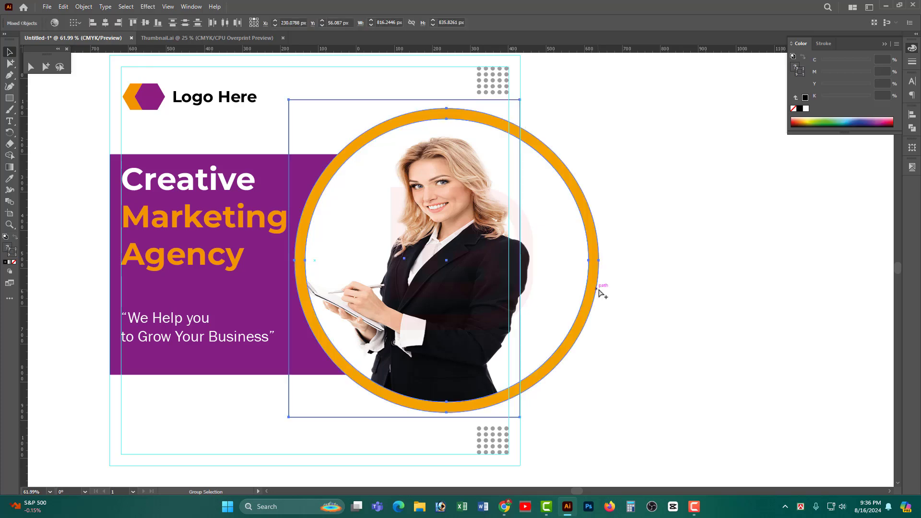
pyautogui.click(396, 125)
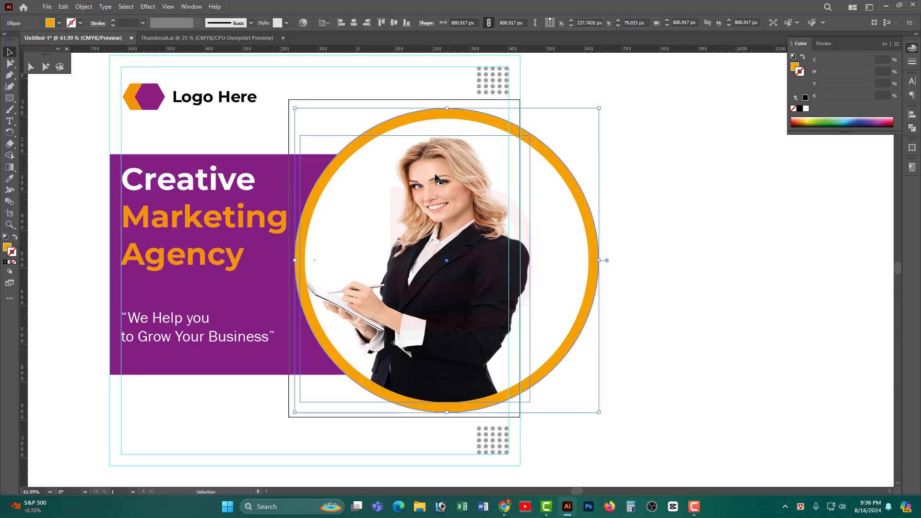
pyautogui.hotkey('ctrl', 'alt')
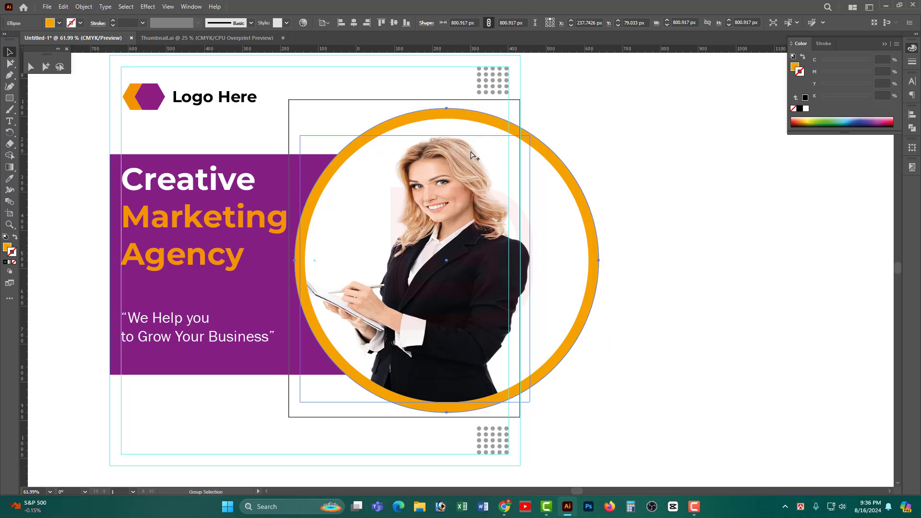
pyautogui.moveTo(598, 260); pyautogui.dragTo(605, 263)
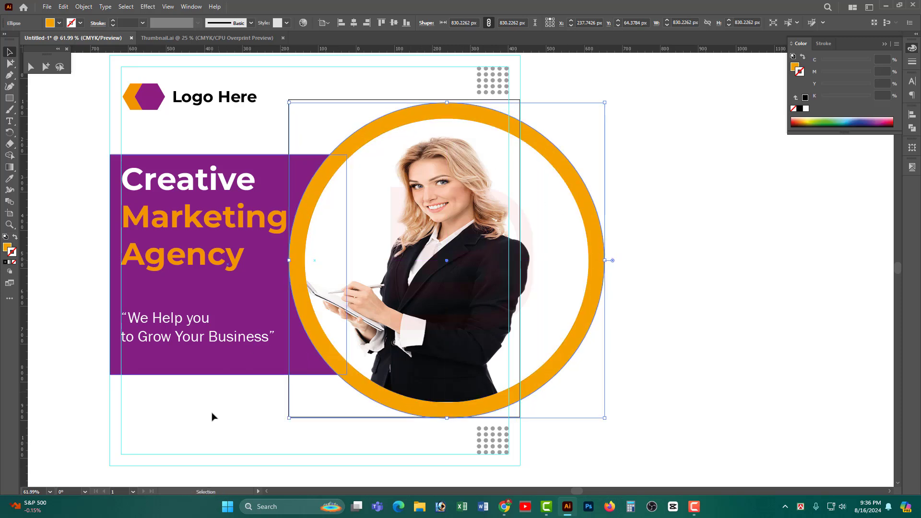
pyautogui.keyDown('shift'); pyautogui.click(158, 186); pyautogui.keyUp('shift')
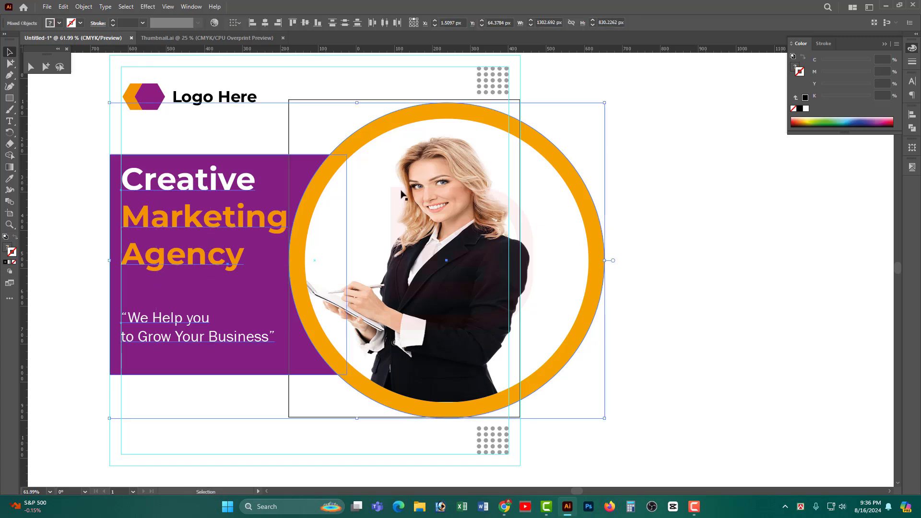
pyautogui.click(636, 149)
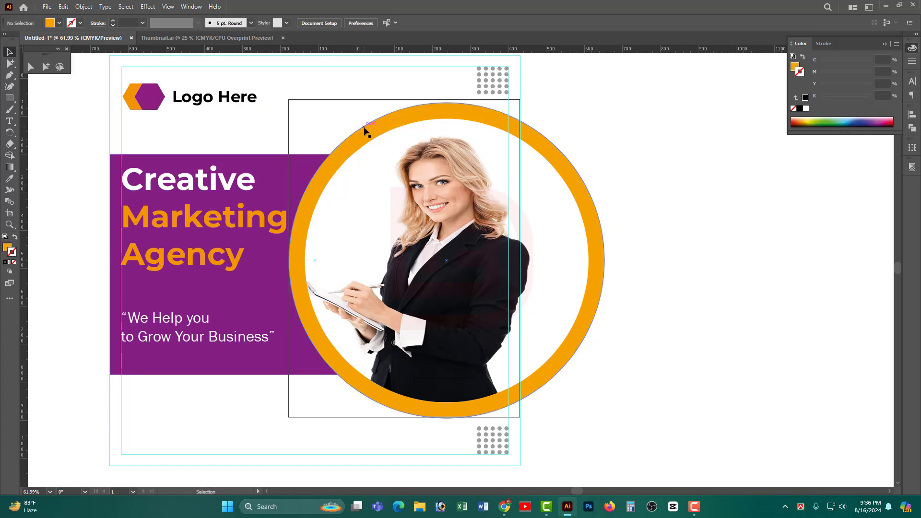
# - Fill the enlarged circle behind the orange ring with white and reduce its opacity to 31%
pyautogui.click(364, 129)
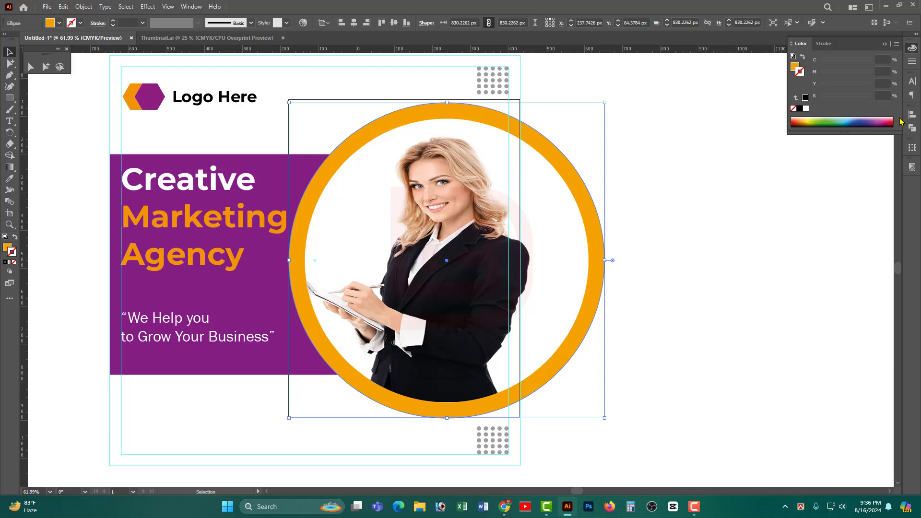
pyautogui.click(806, 110)
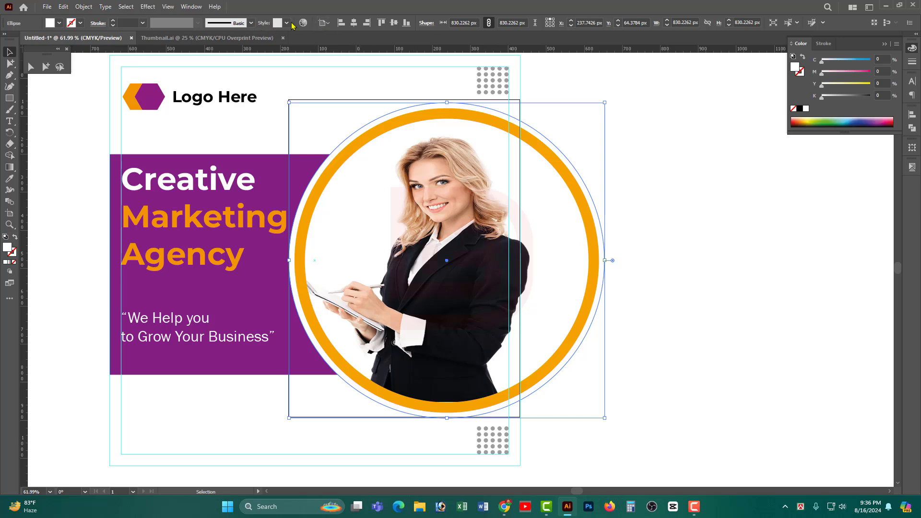
pyautogui.hotkey('ctrl', 'shift', 'a')
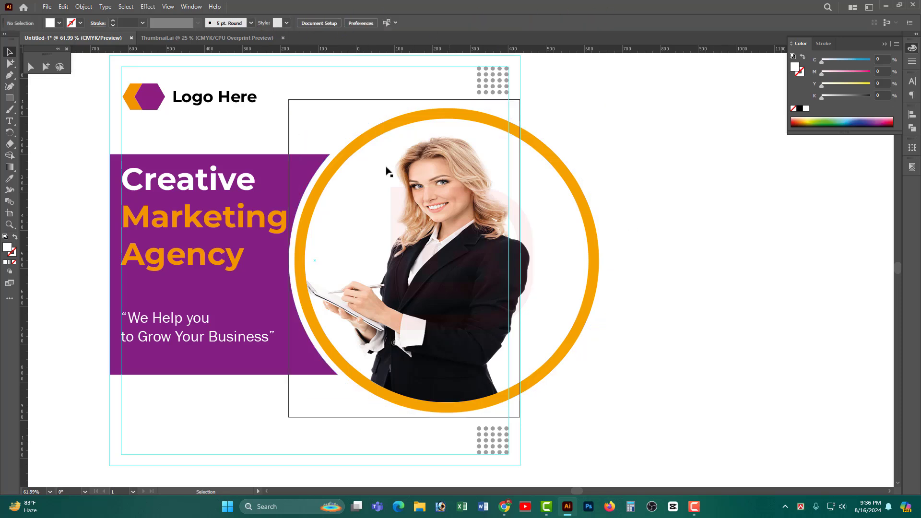
pyautogui.click(338, 150)
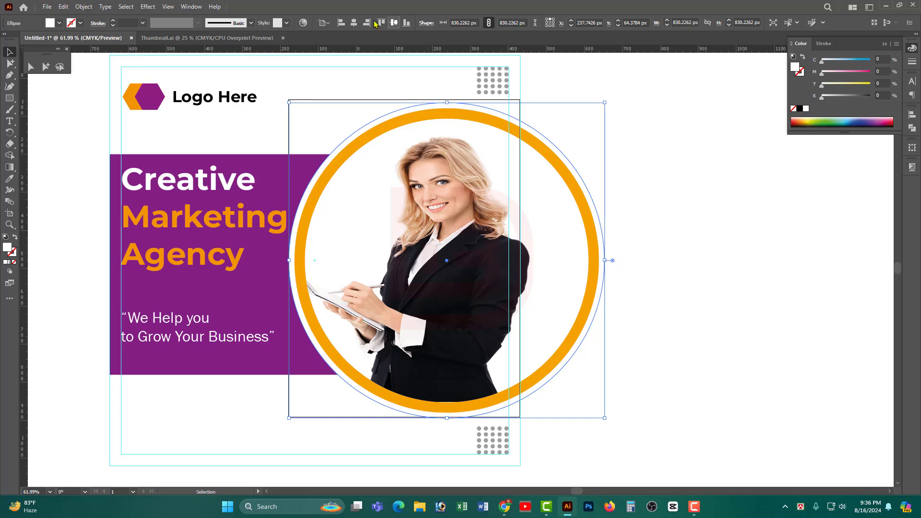
pyautogui.click(192, 7)
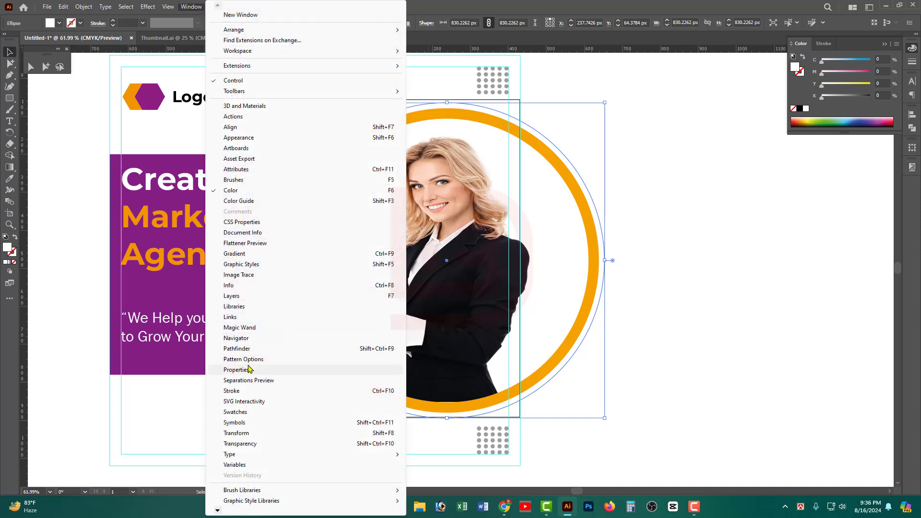
pyautogui.click(240, 443)
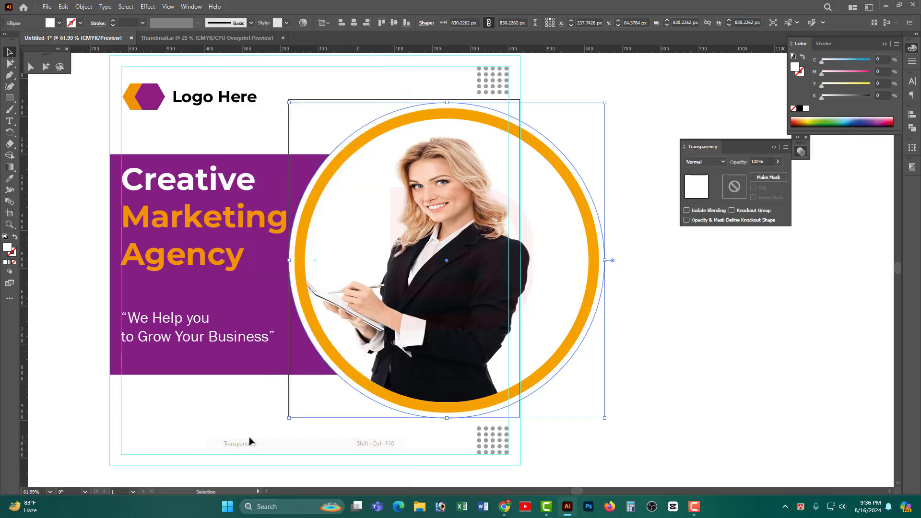
pyautogui.click(778, 162)
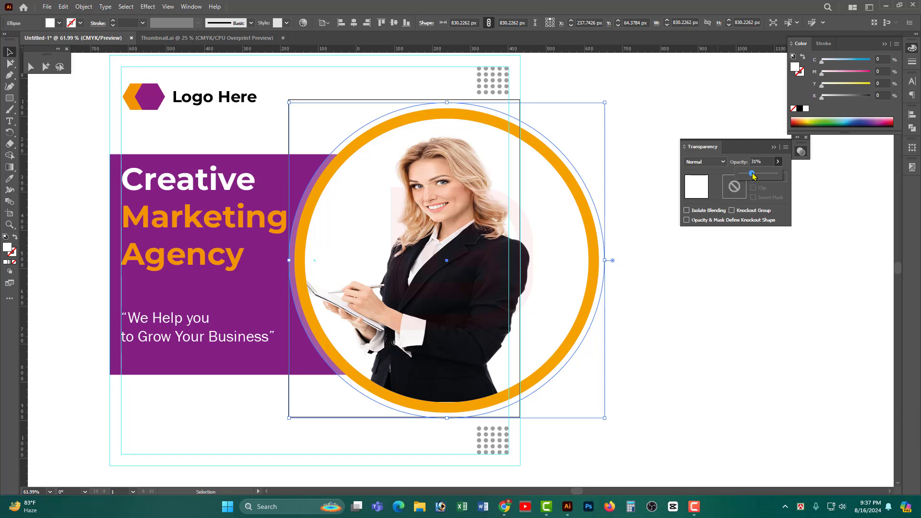
pyautogui.click(737, 334)
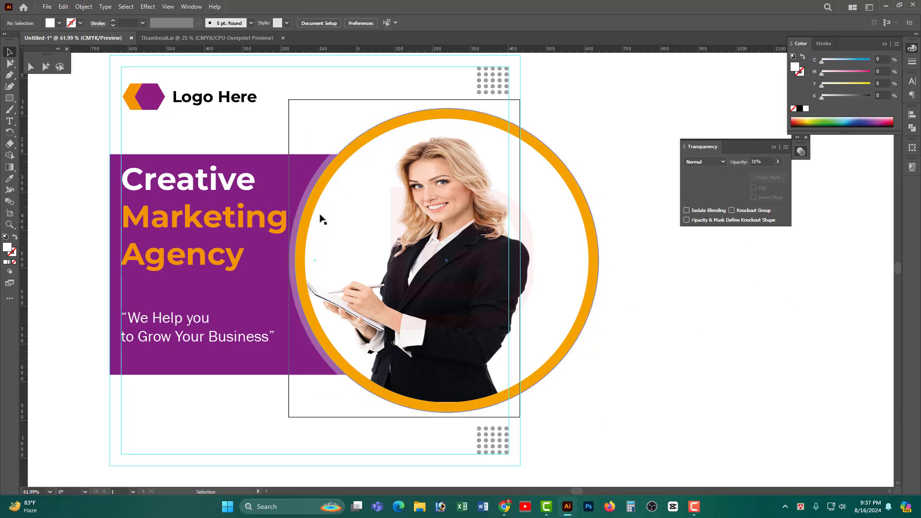
# - Clip the businesswoman photo, orange ring and translucent circle with the rectangle so they end at the artboard's right edge
pyautogui.press('z')
pyautogui.moveTo(315, 224); pyautogui.dragTo(340, 223)
pyautogui.hotkey('ctrl', '-')
pyautogui.hotkey('ctrl', '-')
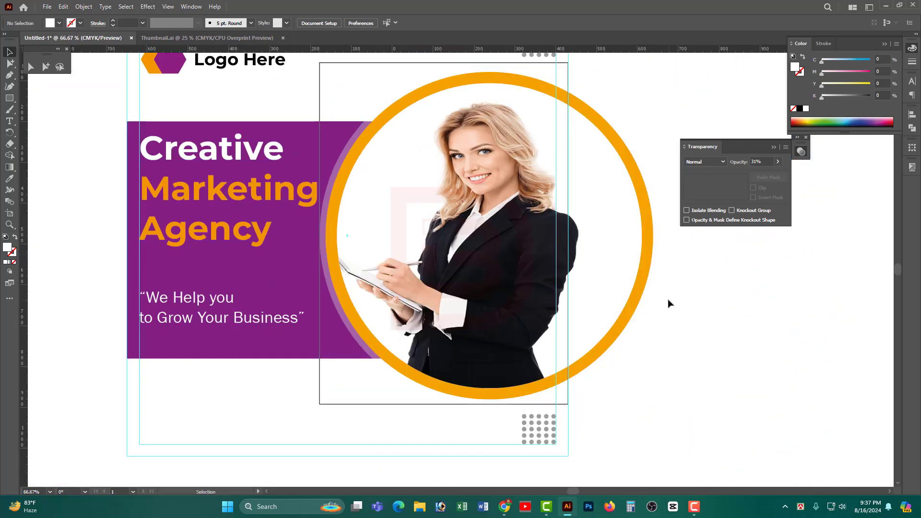
pyautogui.moveTo(639, 306); pyautogui.dragTo(538, 262)
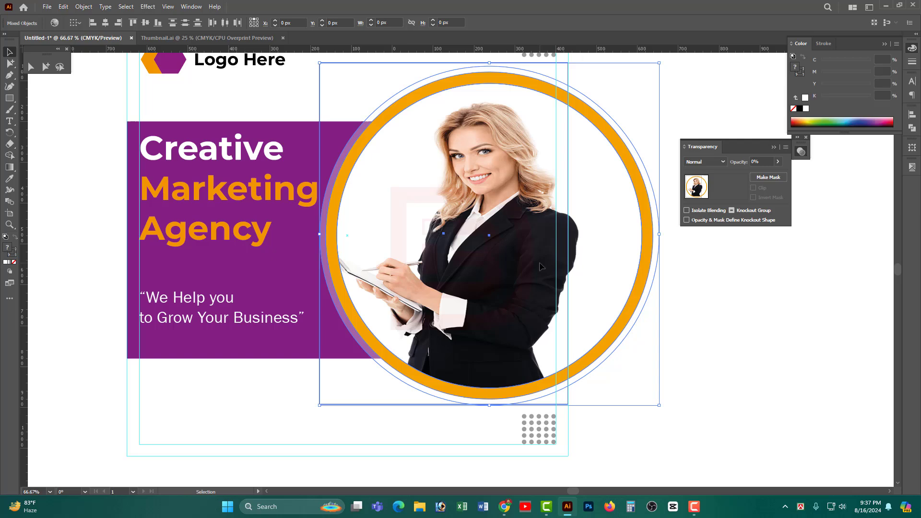
pyautogui.rightClick(540, 235)
pyautogui.click(572, 307)
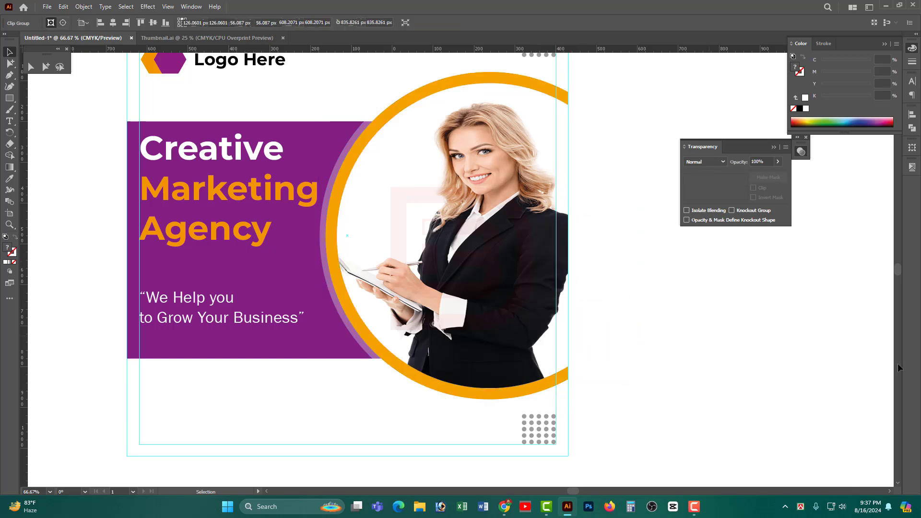
pyautogui.hotkey('ctrl', 'shift', 'a')
pyautogui.hotkey('ctrl', '-')
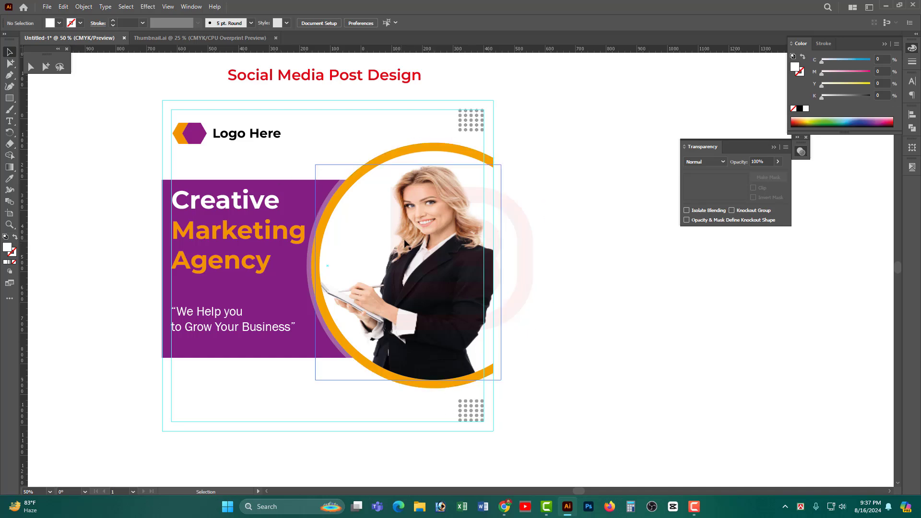
# - Duplicate the two-line tagline into the white area below the purple panel and fill the copy with black
pyautogui.moveTo(518, 339); pyautogui.dragTo(568, 314)
pyautogui.scroll(-1, 355, 293)
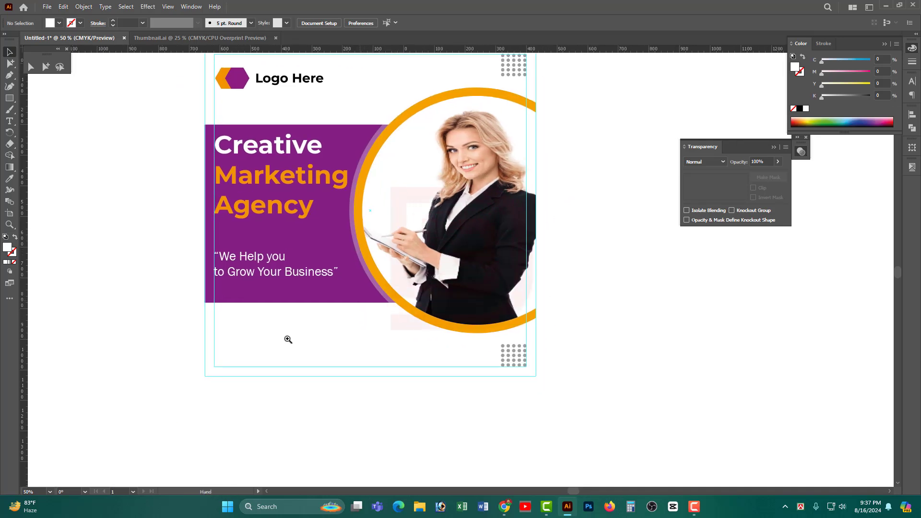
pyautogui.keyDown('alt'); pyautogui.scroll(1, 289, 340); pyautogui.keyUp('alt')
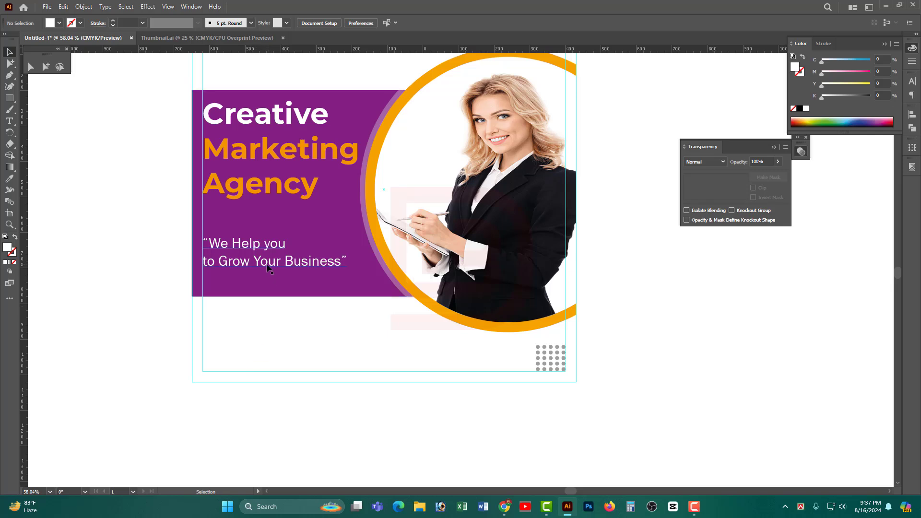
pyautogui.moveTo(268, 268); pyautogui.dragTo(263, 365)
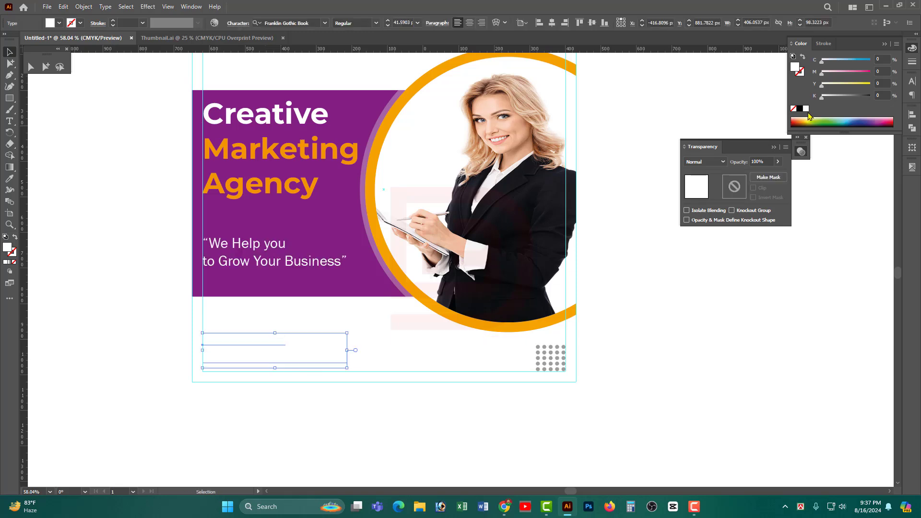
pyautogui.click(800, 109)
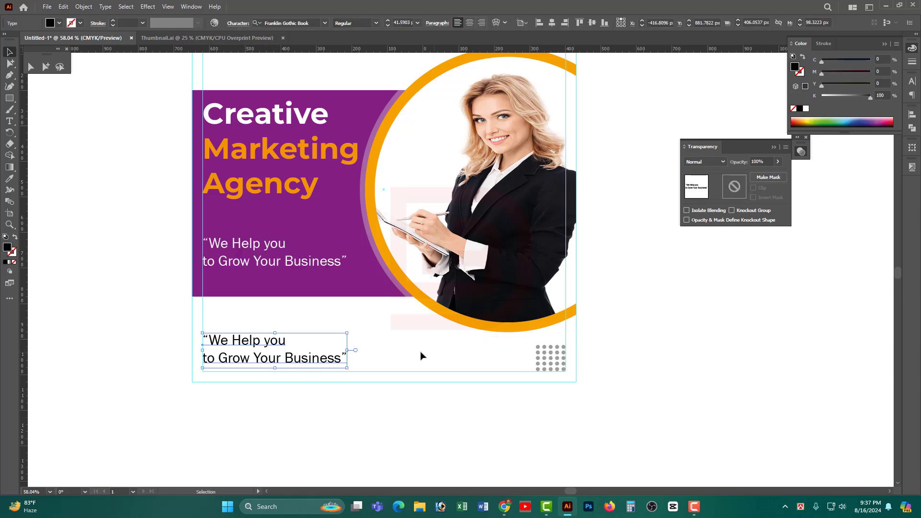
# - Move the white tagline up closer to the headline and nudge the headline slightly upward in the purple panel
pyautogui.scroll(-1, 405, 336)
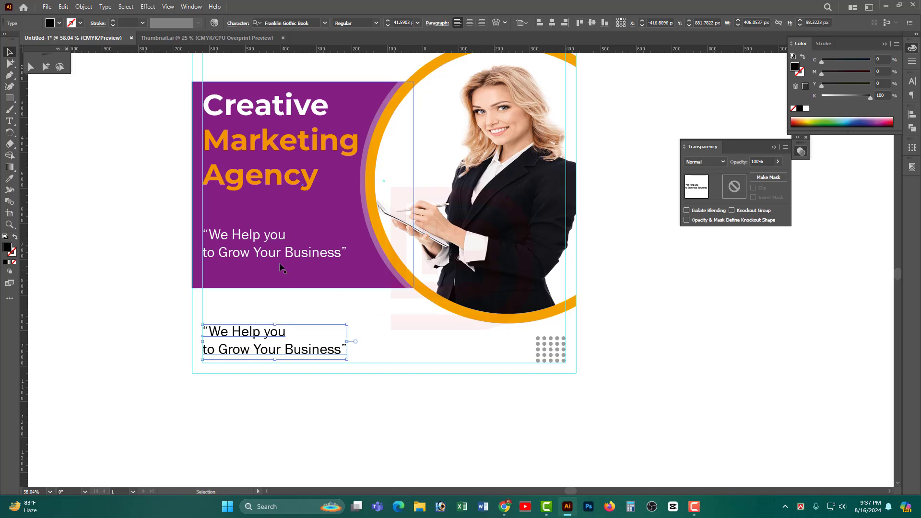
pyautogui.moveTo(282, 256); pyautogui.dragTo(282, 239)
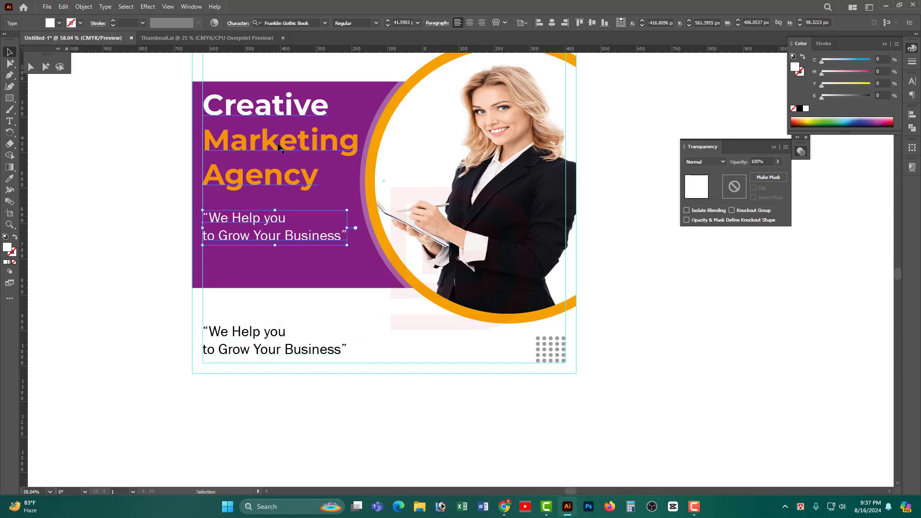
pyautogui.click(304, 144)
pyautogui.hscroll(-1, 268, 290)
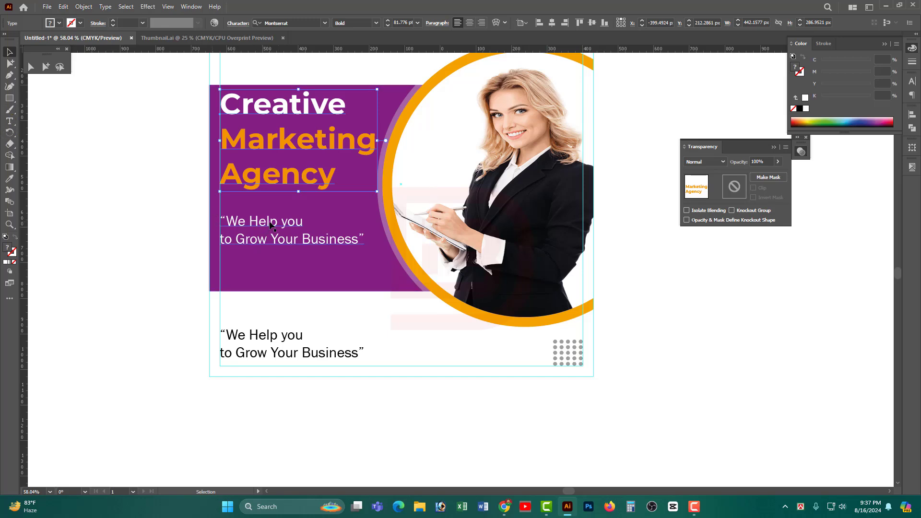
# - Duplicate the white tagline below itself, replace the copy's text with "Get Stared" and shift it slightly down and right
pyautogui.moveTo(270, 225); pyautogui.dragTo(270, 264)
pyautogui.doubleClick(269, 262)
pyautogui.hotkey('ctrl', 'a')
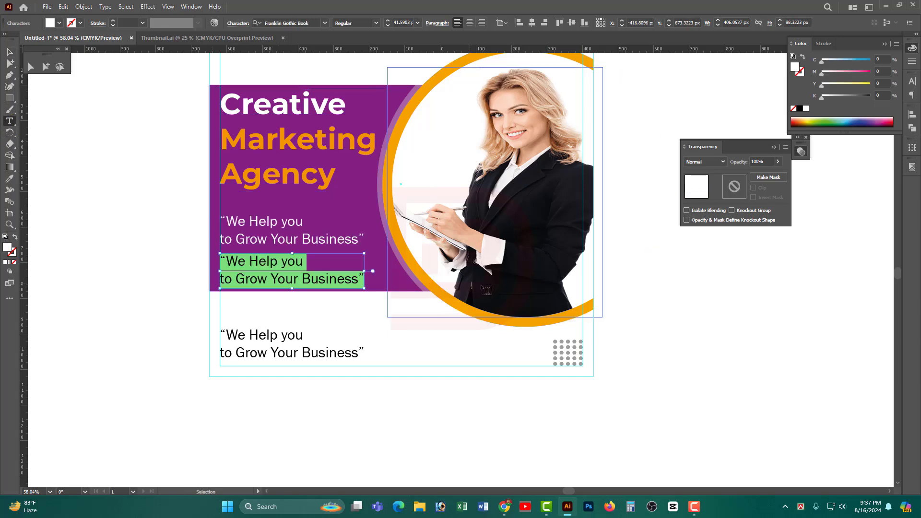
pyautogui.write('Get Stared')
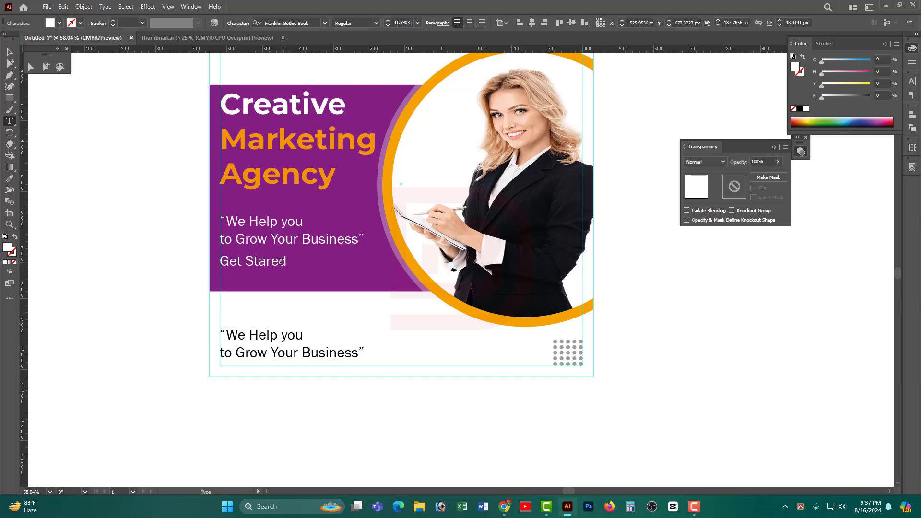
pyautogui.press('Escape')
pyautogui.moveTo(274, 265); pyautogui.dragTo(279, 277)
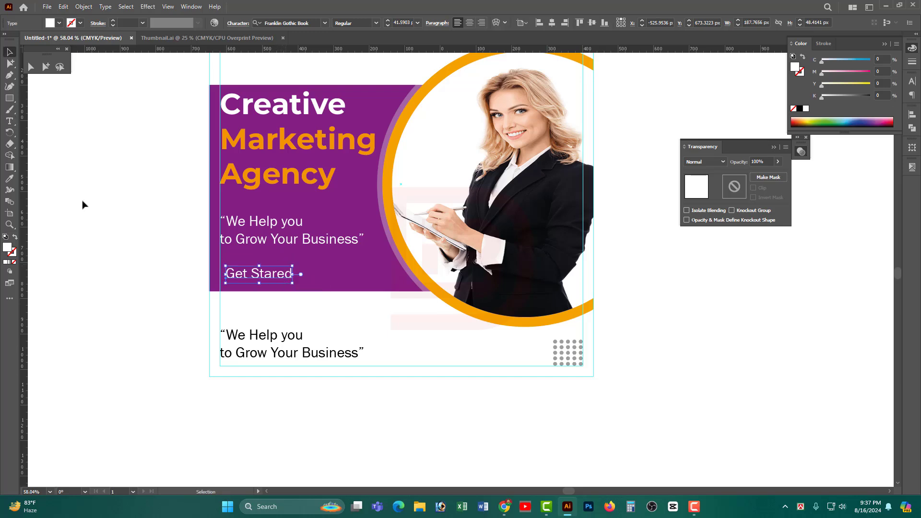
# - Draw a rectangle about 230 by 54 px over the "Get Stared" text and fill it with orange, M 67 and Y 100
pyautogui.click(10, 99)
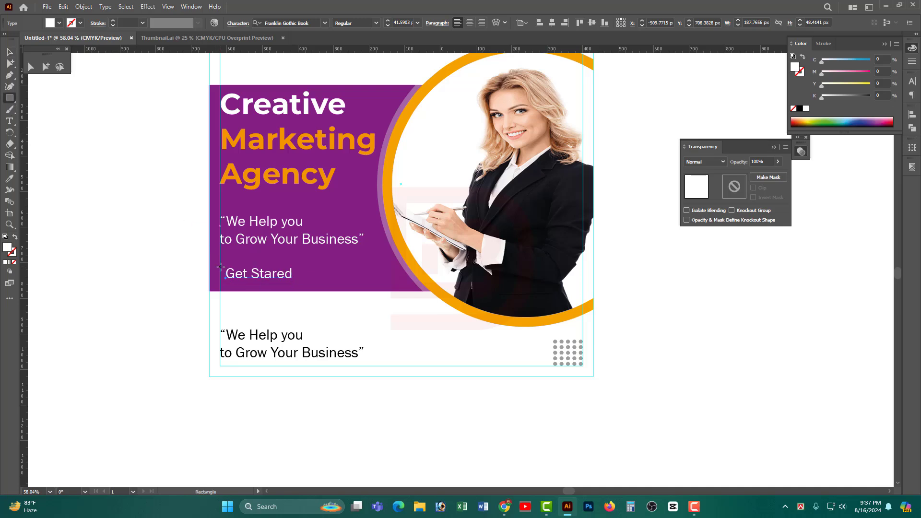
pyautogui.moveTo(220, 266); pyautogui.dragTo(302, 285)
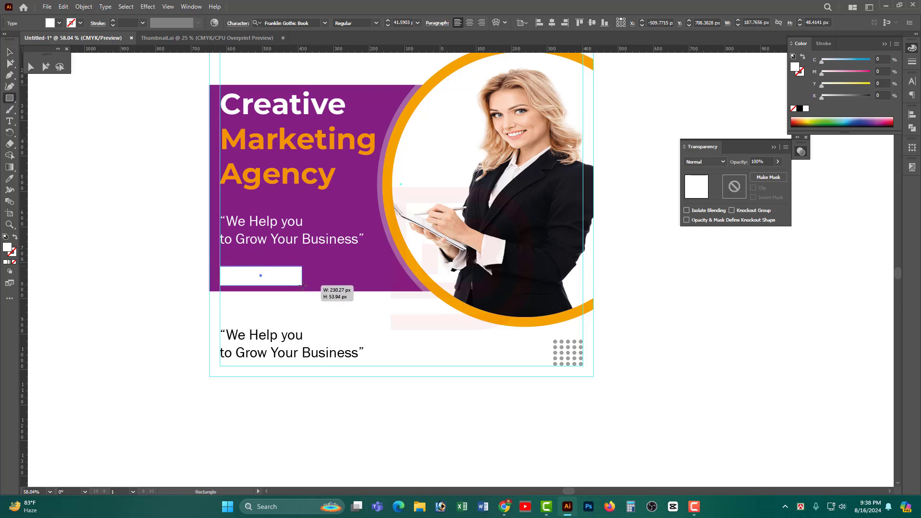
pyautogui.moveTo(855, 88); pyautogui.dragTo(870, 85)
pyautogui.click(853, 73)
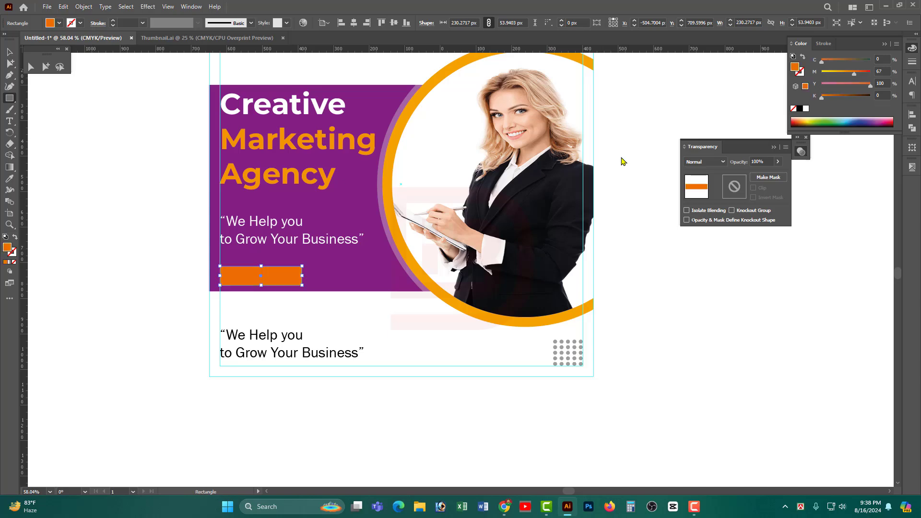
# - Round the orange rectangle's corners to a radius of about 13 px and hide the shape
pyautogui.click(9, 52)
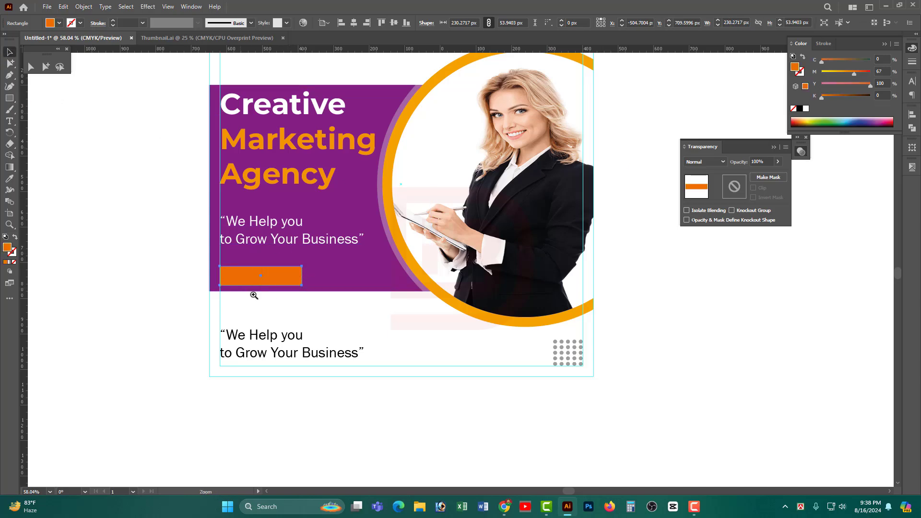
pyautogui.scroll(4, 253, 293)
pyautogui.click(31, 66)
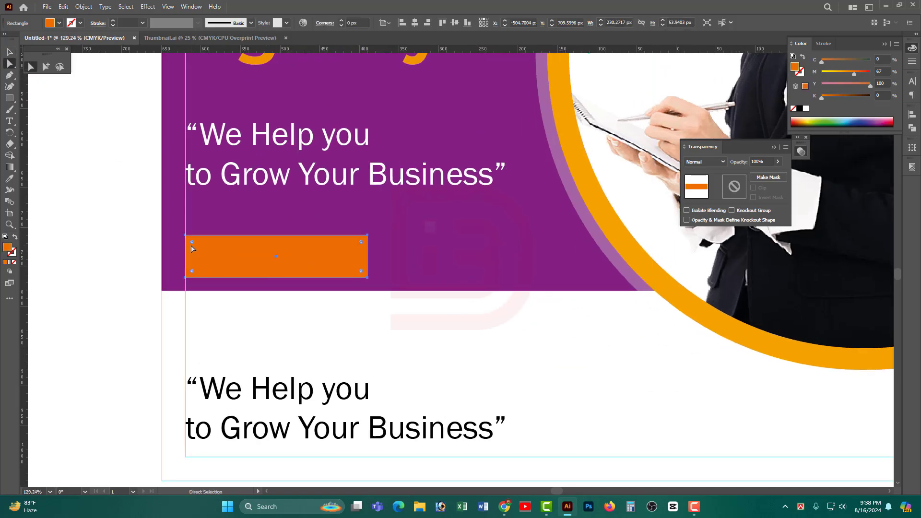
pyautogui.moveTo(192, 245); pyautogui.dragTo(204, 253)
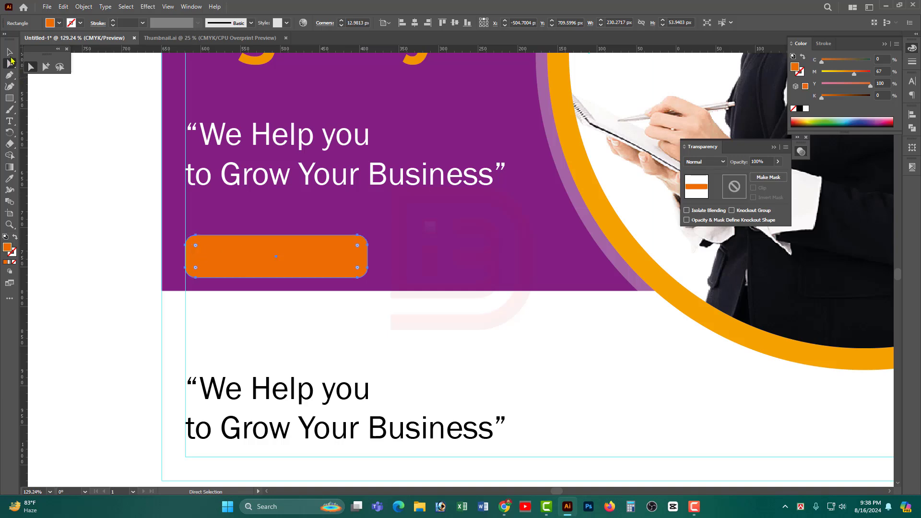
pyautogui.click(9, 53)
pyautogui.hotkey('ctrl', '3')
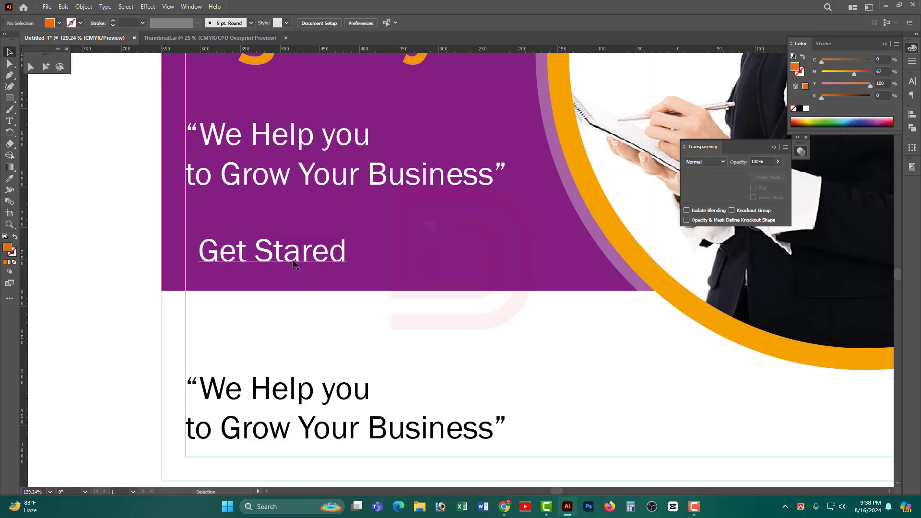
# - Bring the "Get Stared" text to the front, unhide the orange rounded rectangle and shift the text slightly right and down onto it
pyautogui.rightClick(292, 259)
pyautogui.moveTo(422, 429)
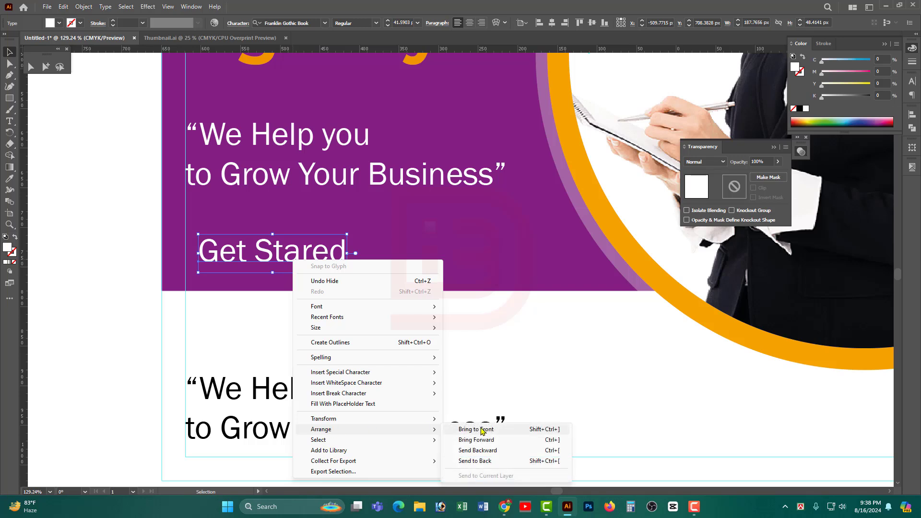
pyautogui.click(478, 430)
pyautogui.click(482, 367)
pyautogui.hotkey('ctrl', 'alt', '3')
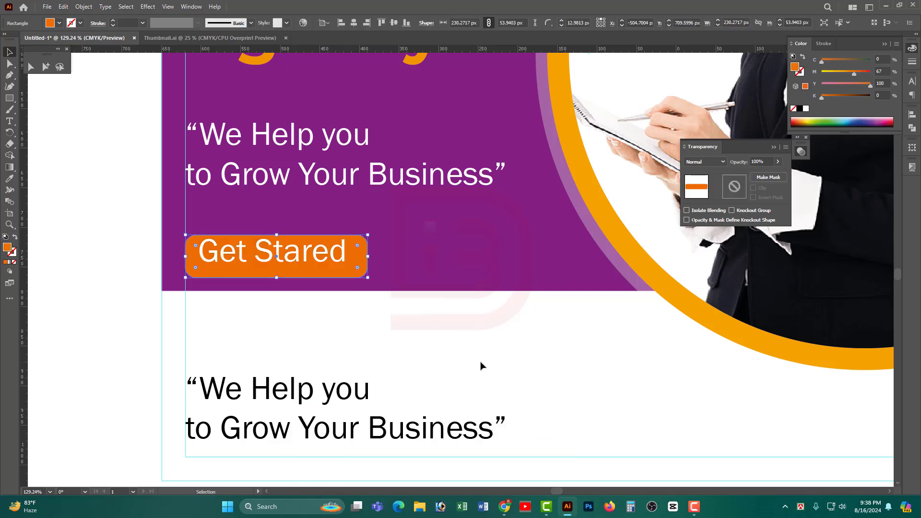
pyautogui.click(481, 366)
pyautogui.click(328, 257)
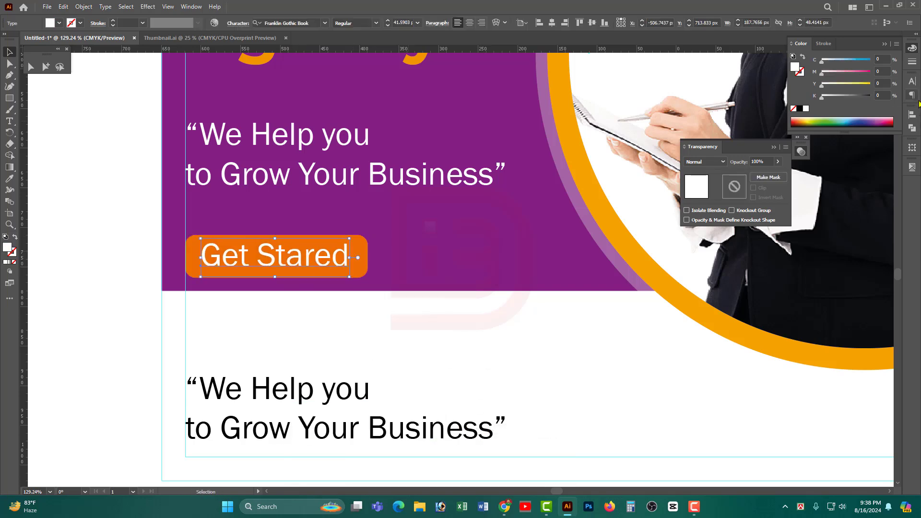
# - Set the "Get Stared" text to Acumin Variable Concept Bold and nudge it slightly left and up within the orange button
pyautogui.click(912, 82)
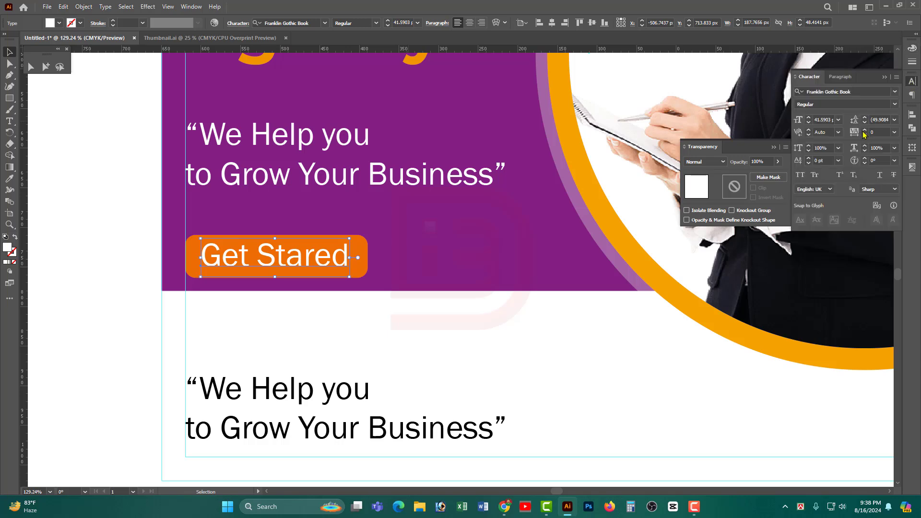
pyautogui.click(895, 104)
pyautogui.click(818, 128)
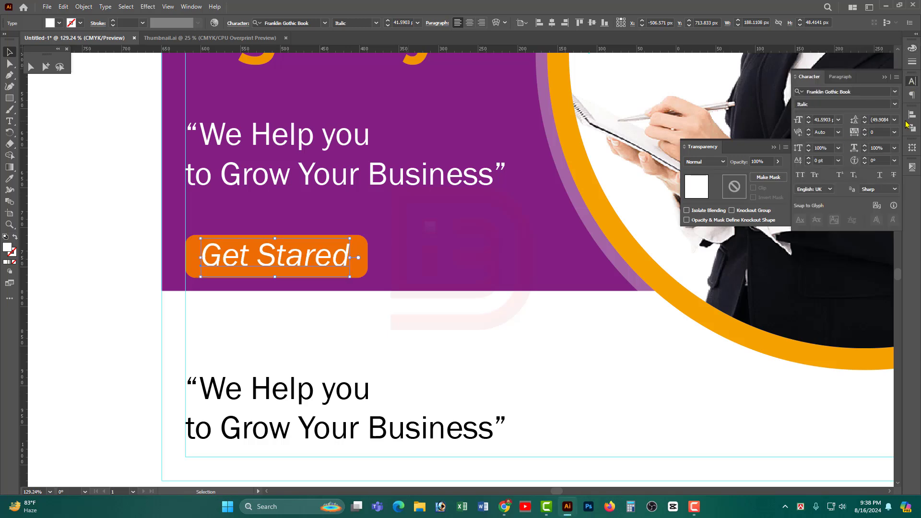
pyautogui.click(894, 92)
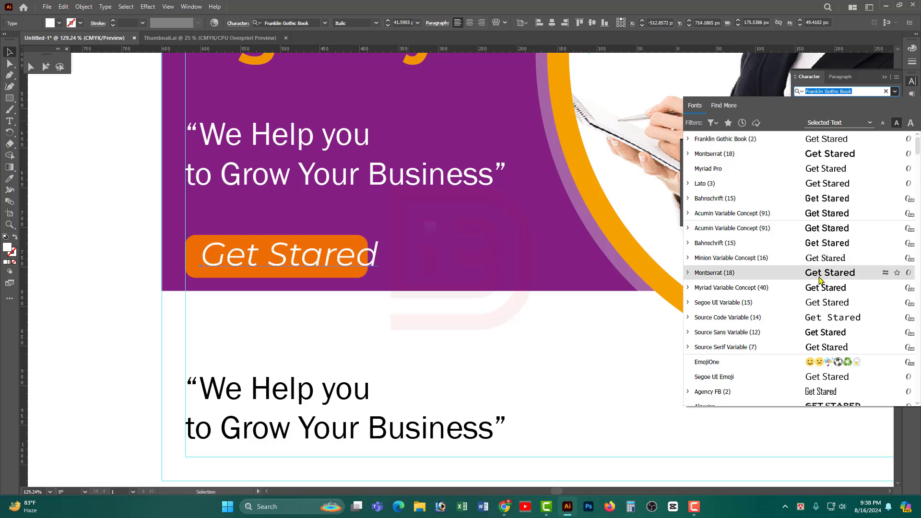
pyautogui.click(821, 228)
pyautogui.click(882, 104)
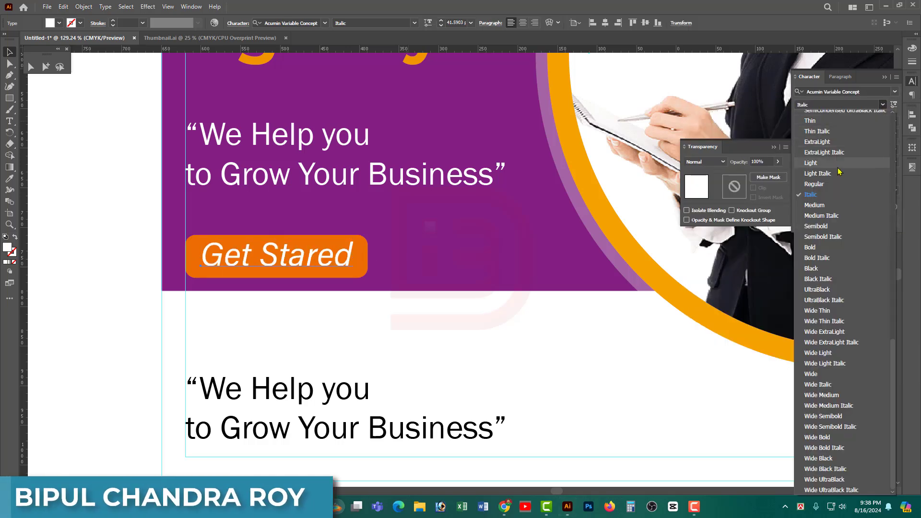
pyautogui.click(810, 247)
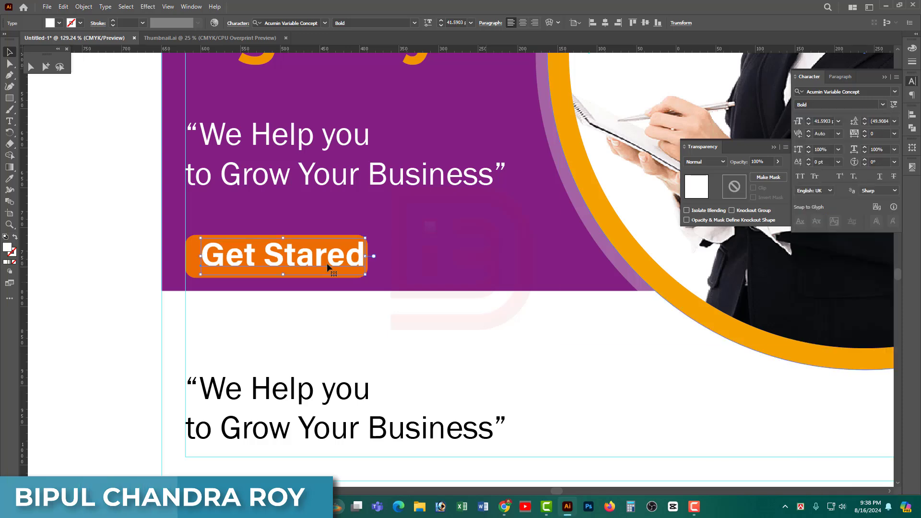
pyautogui.moveTo(326, 263); pyautogui.dragTo(317, 260)
# - Move the black tagline copy below the purple panel slightly right and up
pyautogui.scroll(-5, 436, 376)
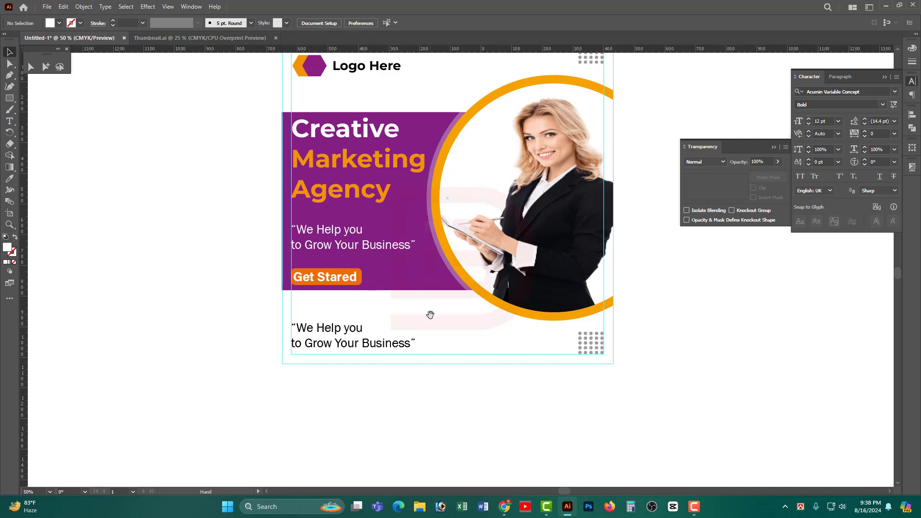
pyautogui.moveTo(431, 314); pyautogui.dragTo(399, 325)
pyautogui.scroll(2, 399, 324)
pyautogui.moveTo(285, 332); pyautogui.dragTo(294, 323)
pyautogui.scroll(2, 294, 322)
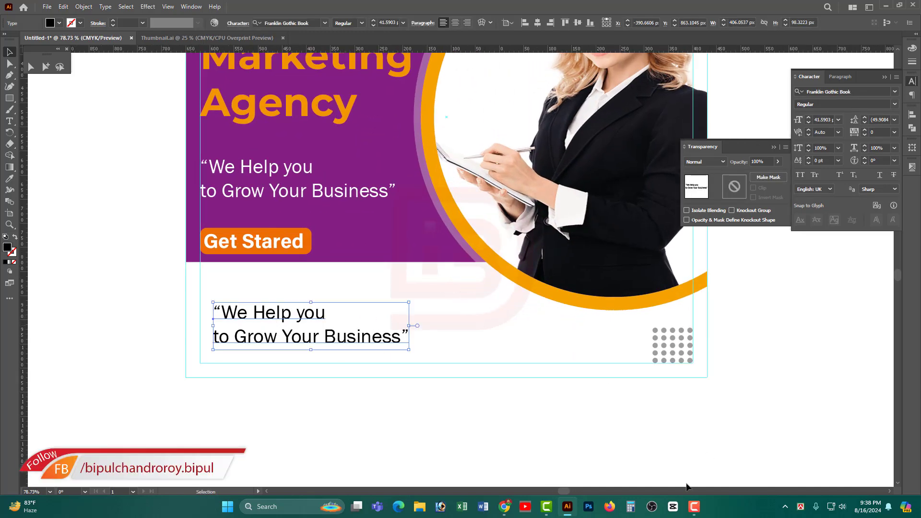
# - Switch to Chrome, search Google for "flat icon" in a new tab and open the Flaticon website
pyautogui.click(505, 507)
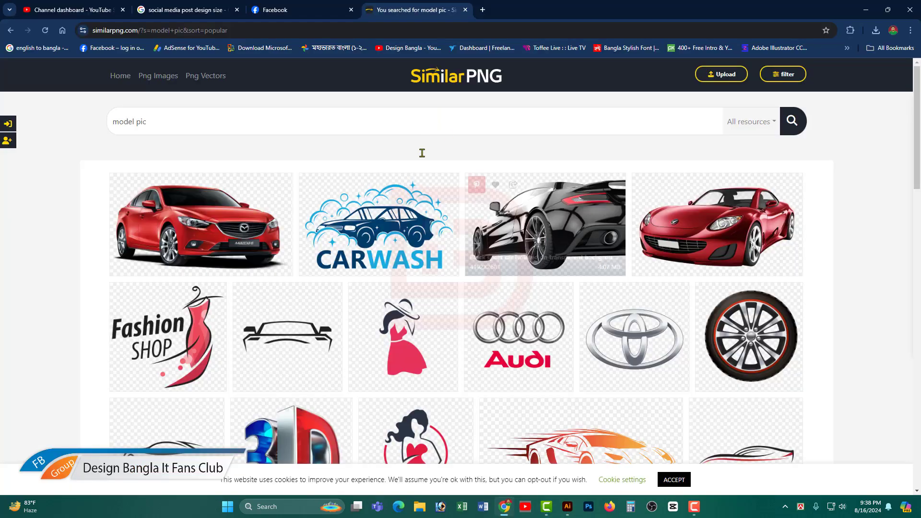
pyautogui.click(482, 10)
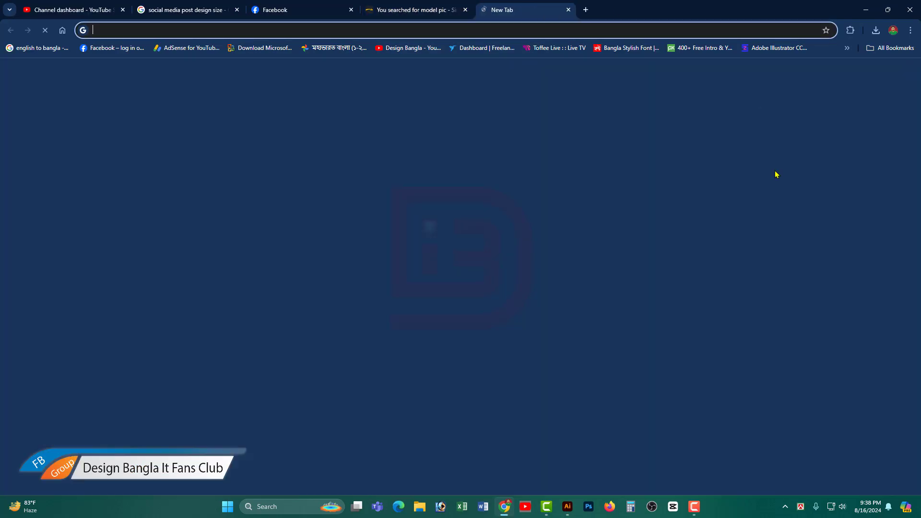
pyautogui.click(407, 213)
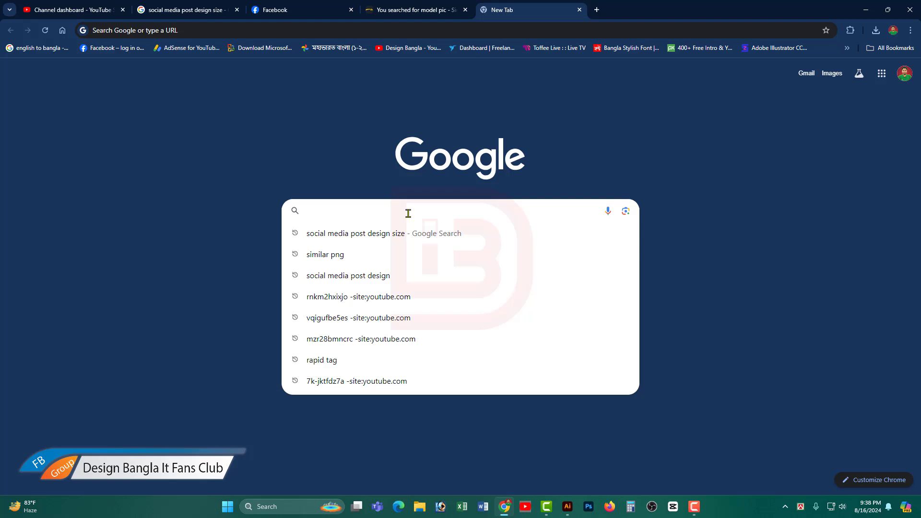
pyautogui.write('flat')
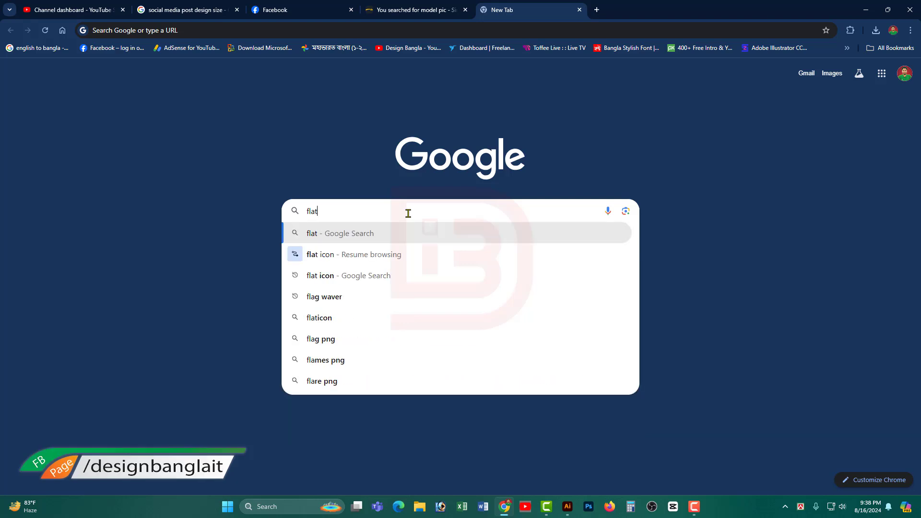
pyautogui.write(' icon')
pyautogui.press('Return')
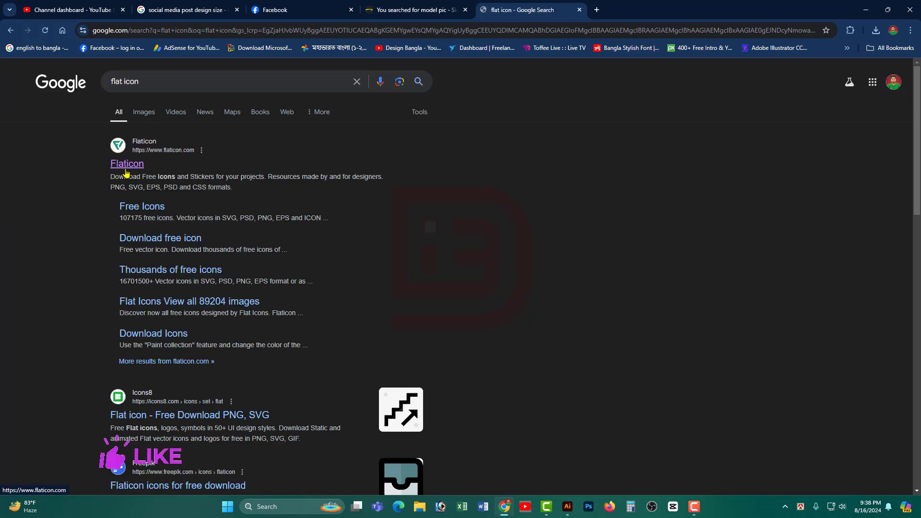
pyautogui.click(127, 163)
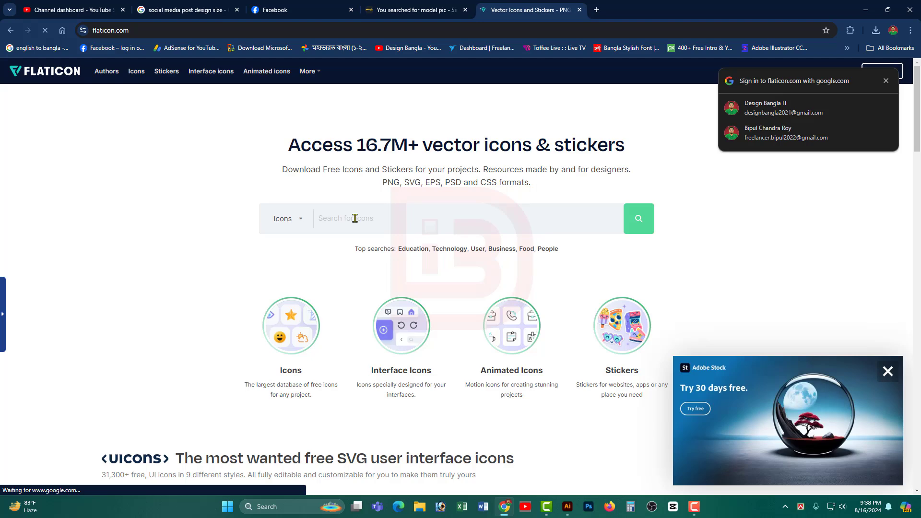
# - Look through the icon styles and packs on the Flaticon home page and dismiss the Adobe Stock advertisement
pyautogui.scroll(-6, 435, 249)
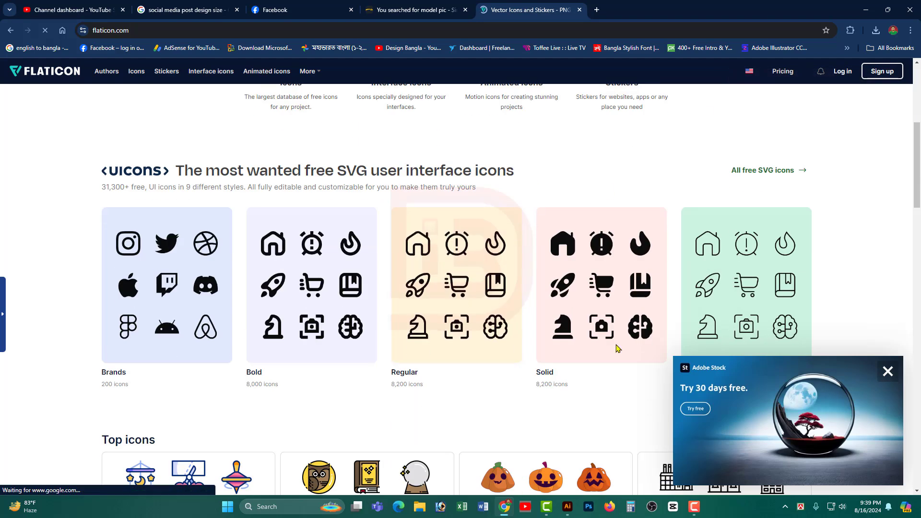
pyautogui.click(887, 372)
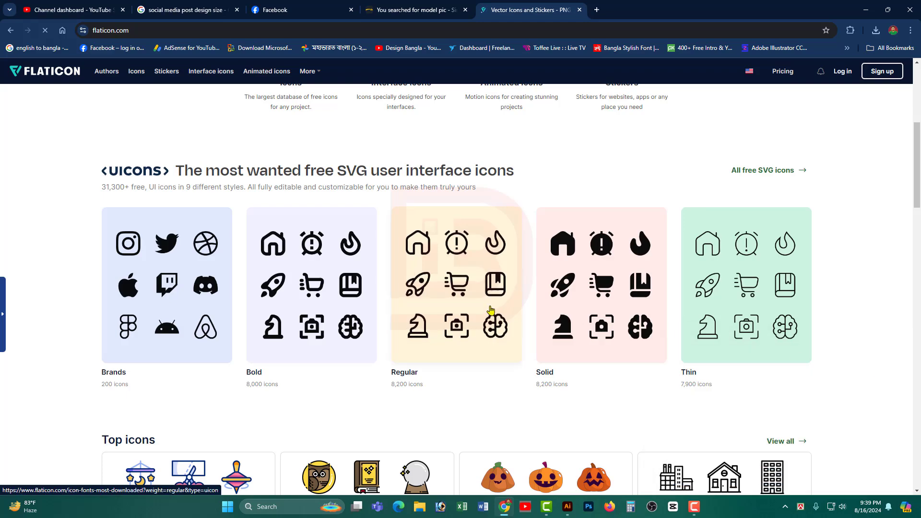
pyautogui.scroll(-3, 486, 314)
pyautogui.scroll(2, 486, 313)
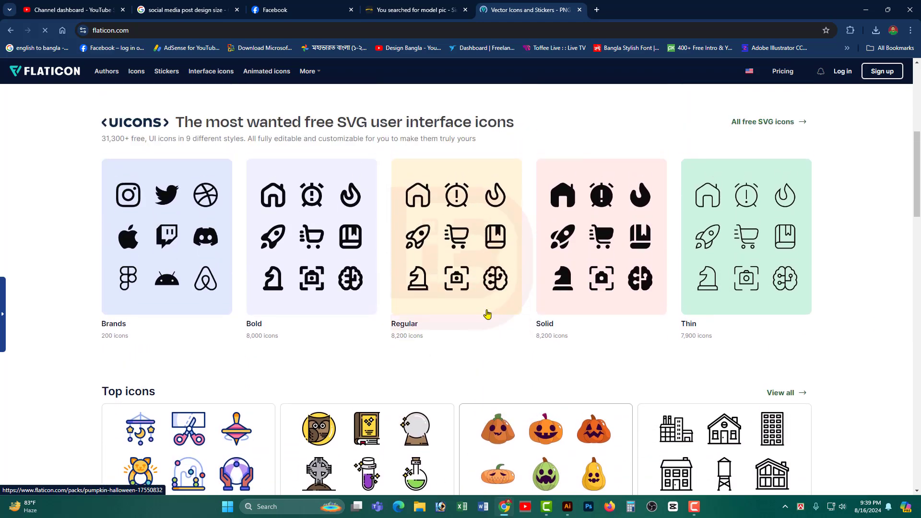
pyautogui.scroll(-6, 617, 339)
pyautogui.scroll(-6, 597, 340)
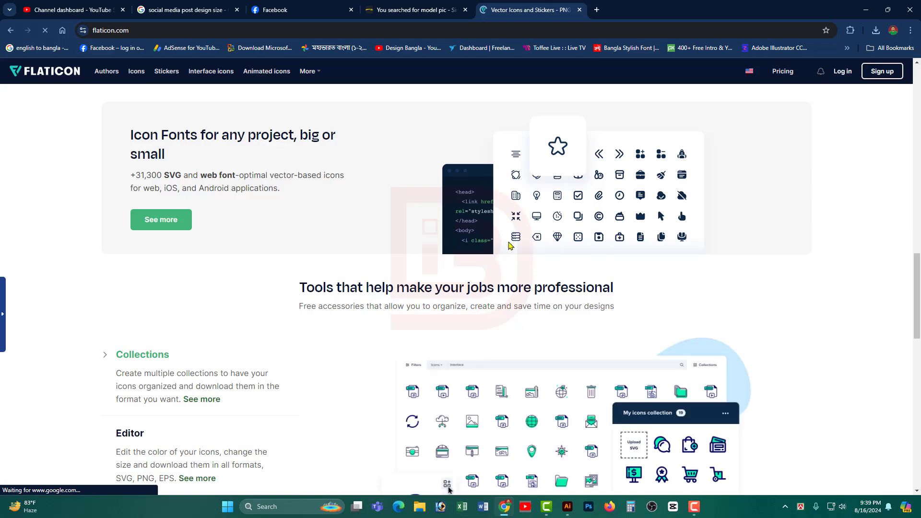
pyautogui.scroll(16, 521, 267)
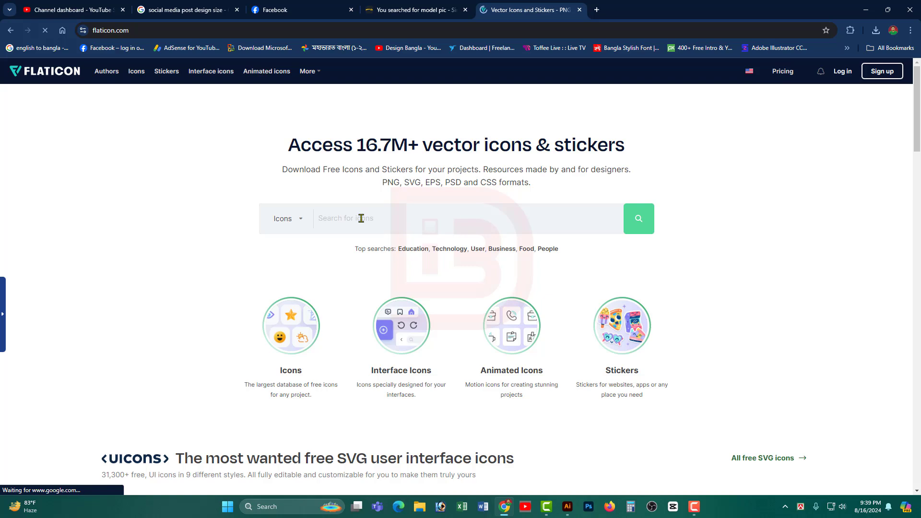
# - Search Flaticon for "cell icon" and look through the first page of results for a phone icon
pyautogui.write('ll ')
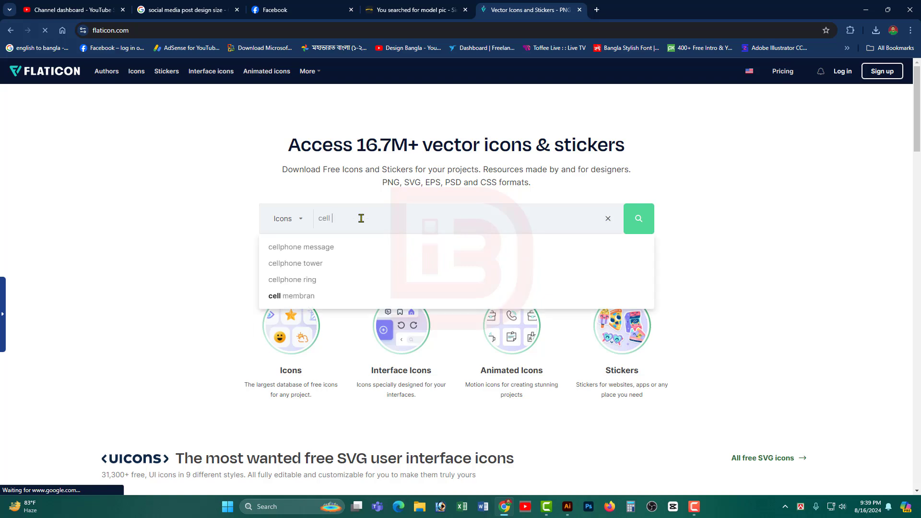
pyautogui.write('icon')
pyautogui.press('Return')
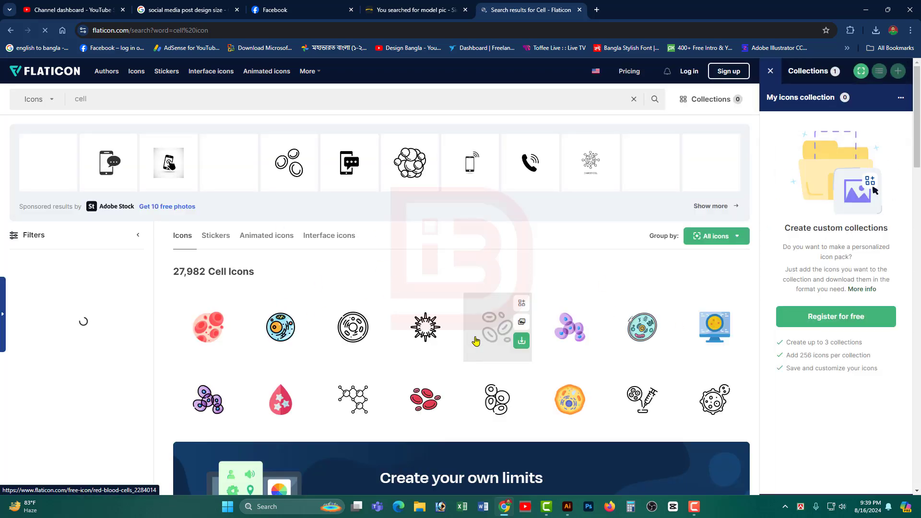
pyautogui.scroll(-6, 423, 329)
pyautogui.scroll(-15, 423, 329)
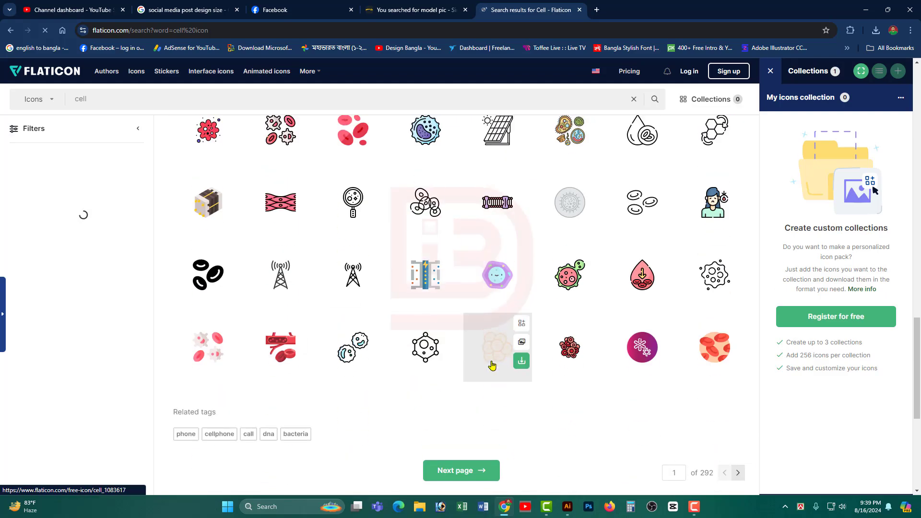
pyautogui.scroll(20, 489, 363)
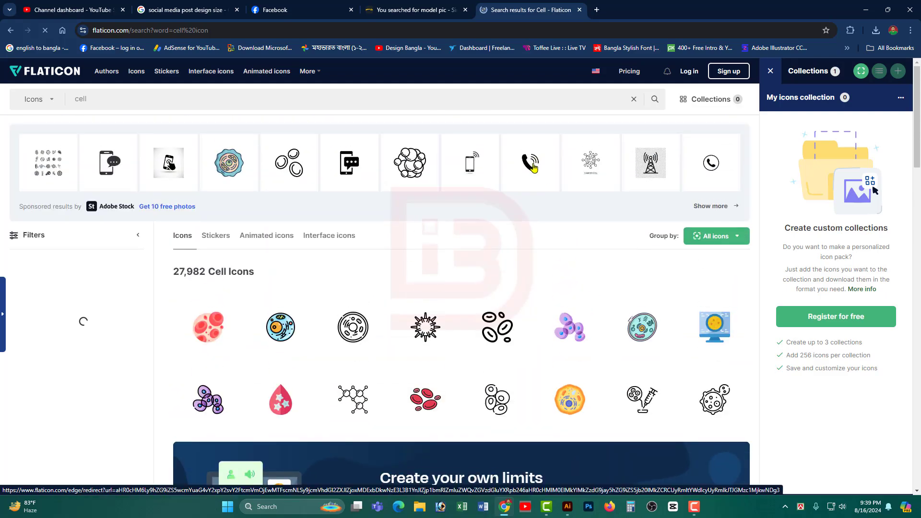
pyautogui.click(537, 143)
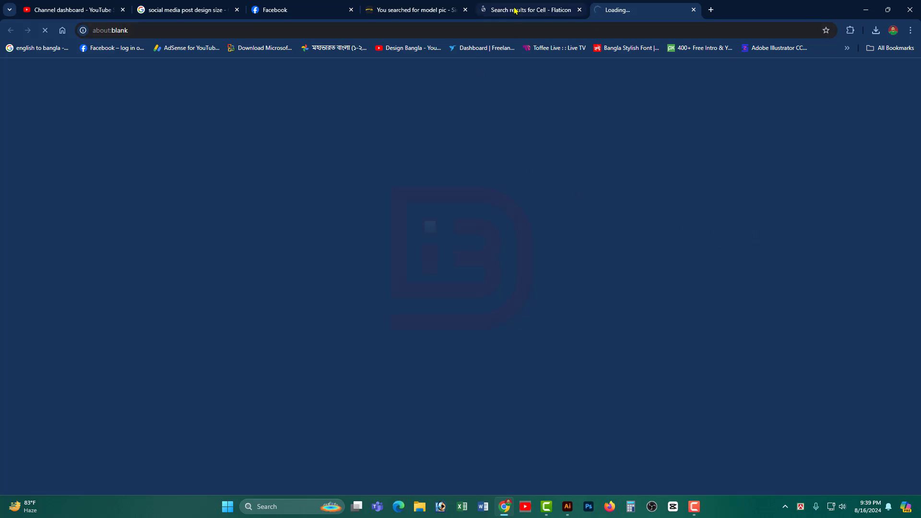
pyautogui.click(527, 14)
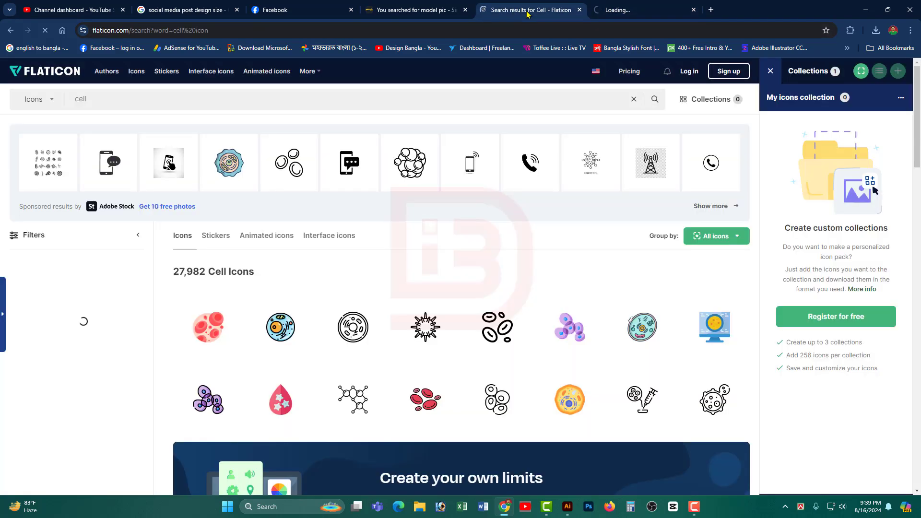
pyautogui.click(612, 12)
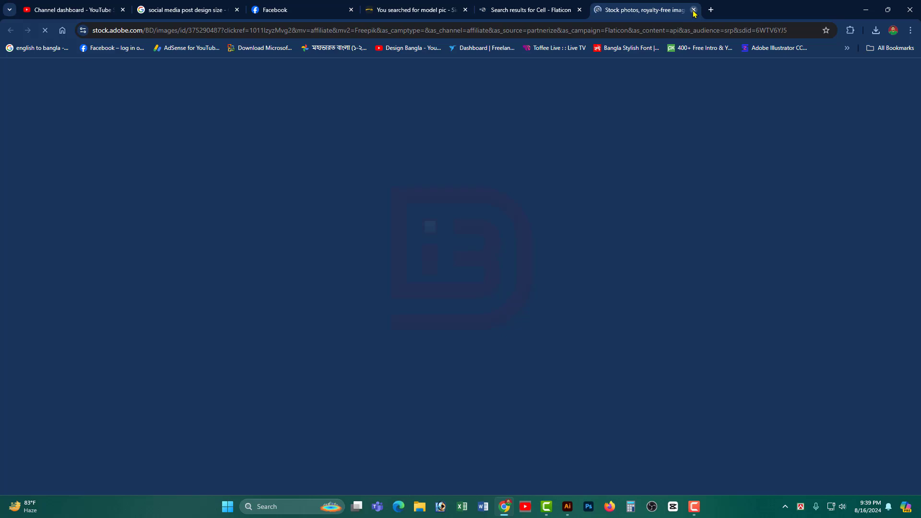
pyautogui.click(692, 10)
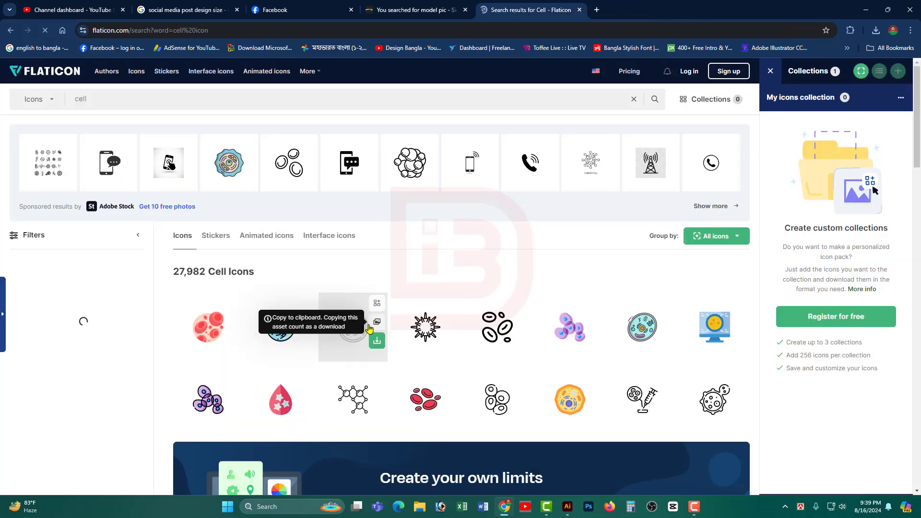
# - Dismiss the Google sign-in prompt and check the remaining cell icon results for a usable phone symbol
pyautogui.scroll(-10, 369, 330)
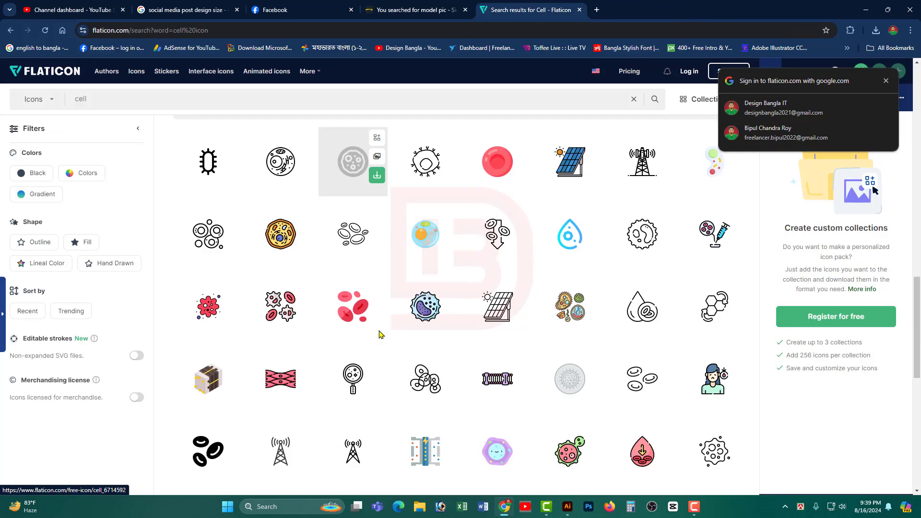
pyautogui.click(885, 82)
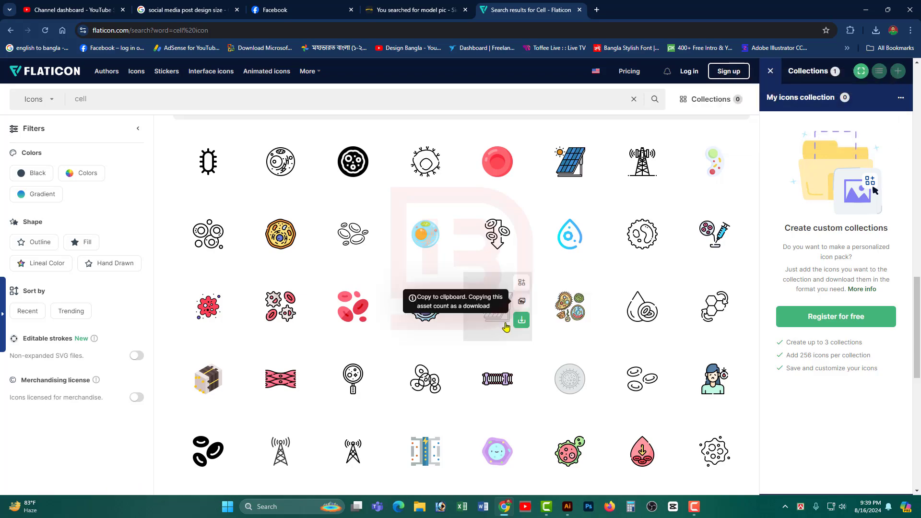
pyautogui.scroll(-10, 504, 326)
pyautogui.scroll(15, 504, 339)
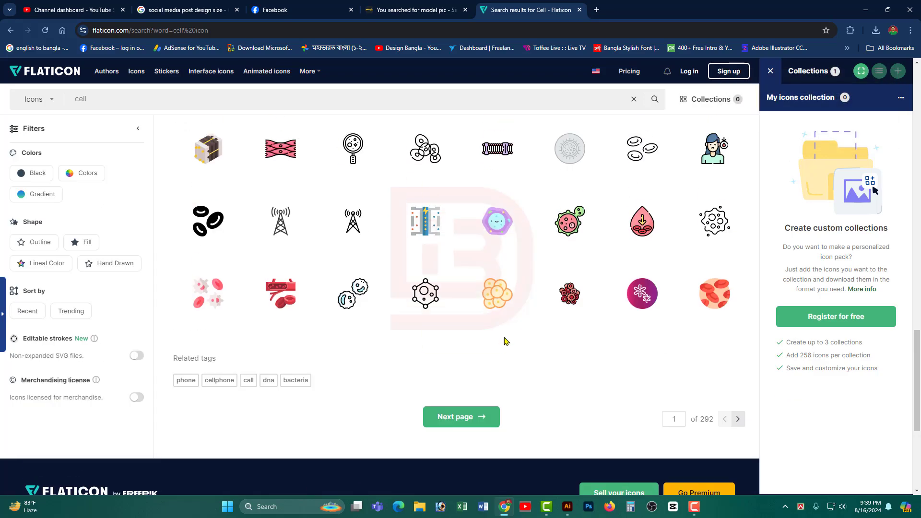
# - Search Flaticon for "cell phone" and download the black telephone handset icon with sound waves as a free PNG
pyautogui.click(120, 103)
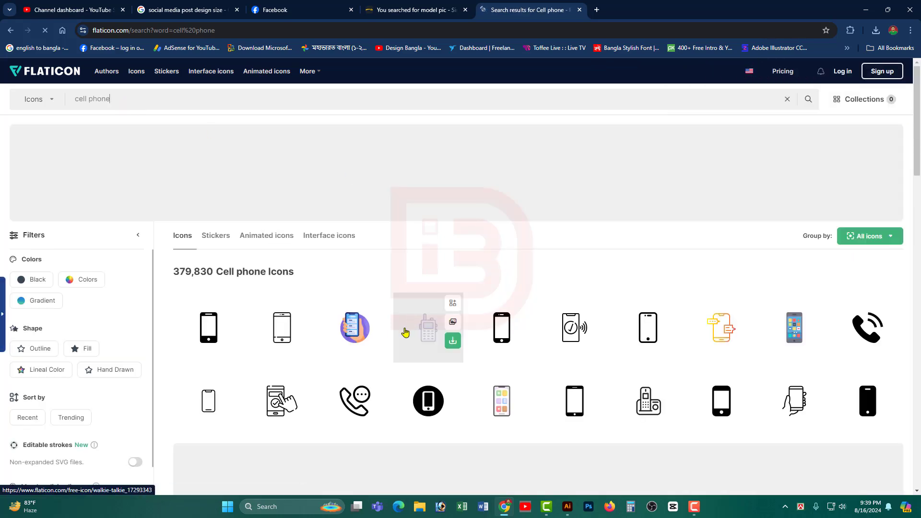
pyautogui.scroll(-2, 793, 366)
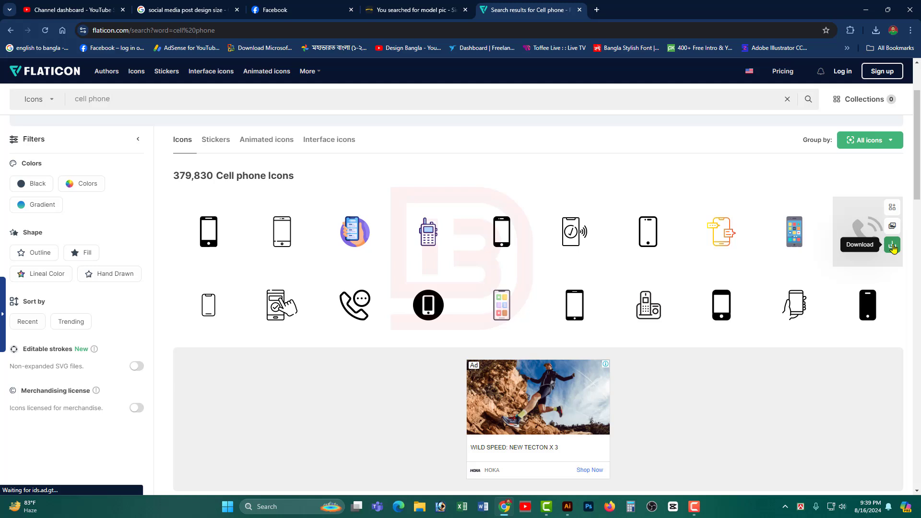
pyautogui.click(892, 246)
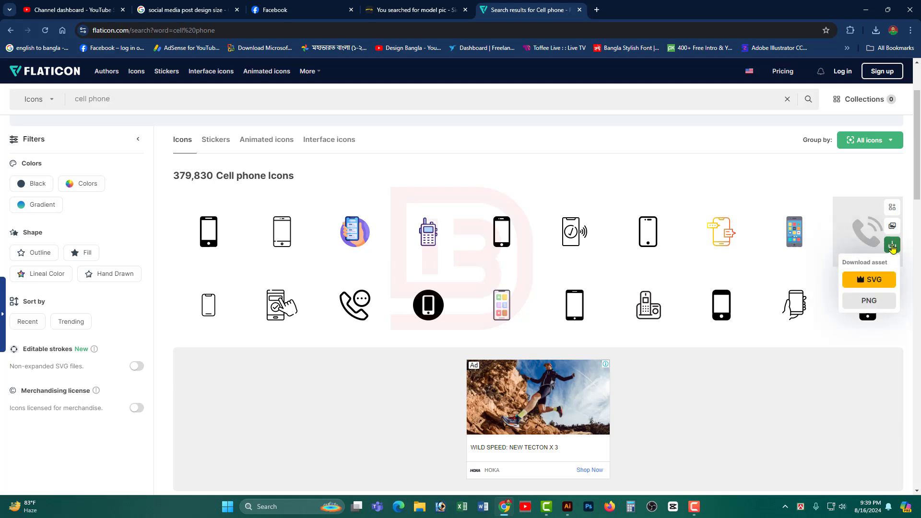
pyautogui.click(872, 301)
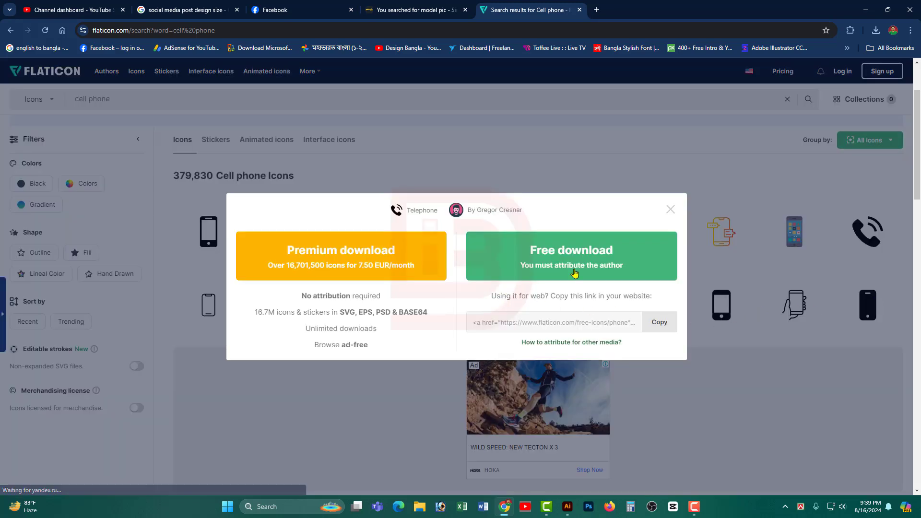
pyautogui.click(571, 256)
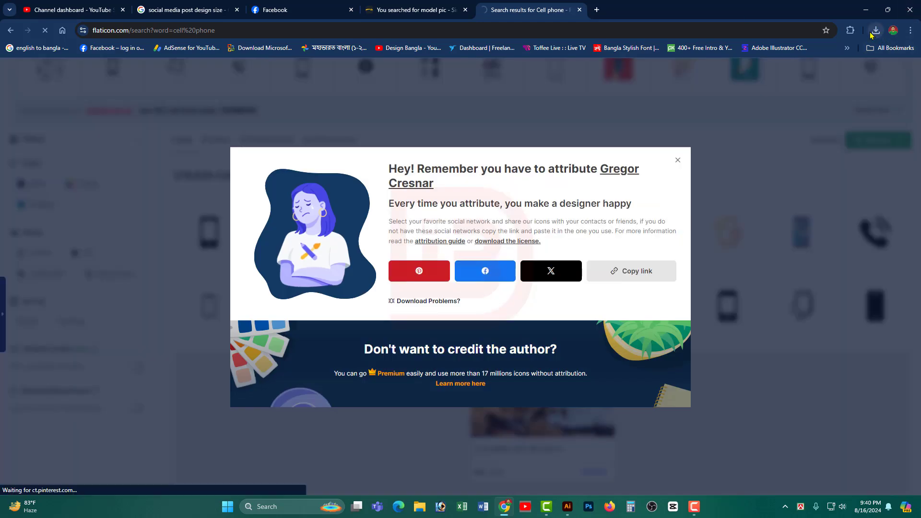
# - Open the downloaded telephone.png in Illustrator and bring the icon into the Untitled-1 post document, placing it just outside the artboard's lower-left edge
pyautogui.click(875, 31)
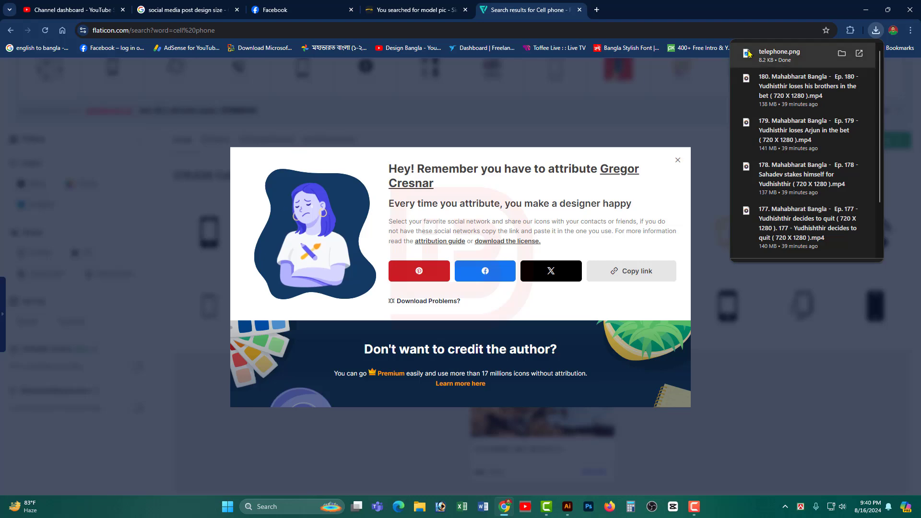
pyautogui.moveTo(779, 53); pyautogui.dragTo(347, 141)
pyautogui.moveTo(457, 4); pyautogui.dragTo(457, 6)
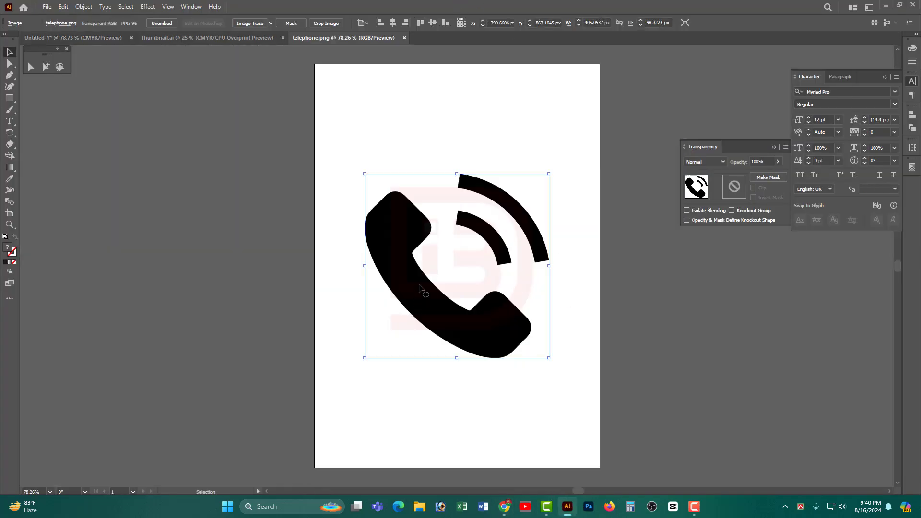
pyautogui.moveTo(506, 251); pyautogui.dragTo(195, 43)
pyautogui.moveTo(109, 44); pyautogui.dragTo(119, 59)
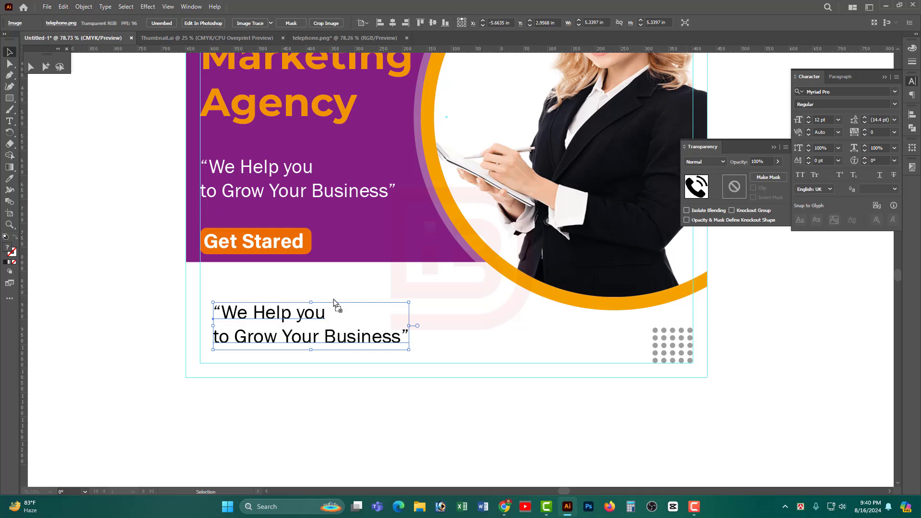
pyautogui.moveTo(291, 302); pyautogui.dragTo(170, 354)
# - Convert the telephone image to vector paths with Image Trace, expand the tracing and ungroup the resulting shapes
pyautogui.scroll(2, 263, 344)
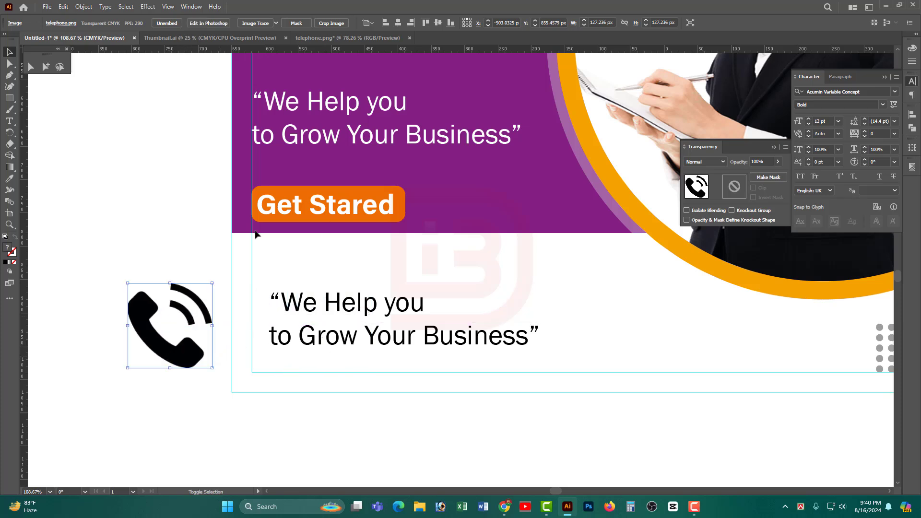
pyautogui.click(254, 23)
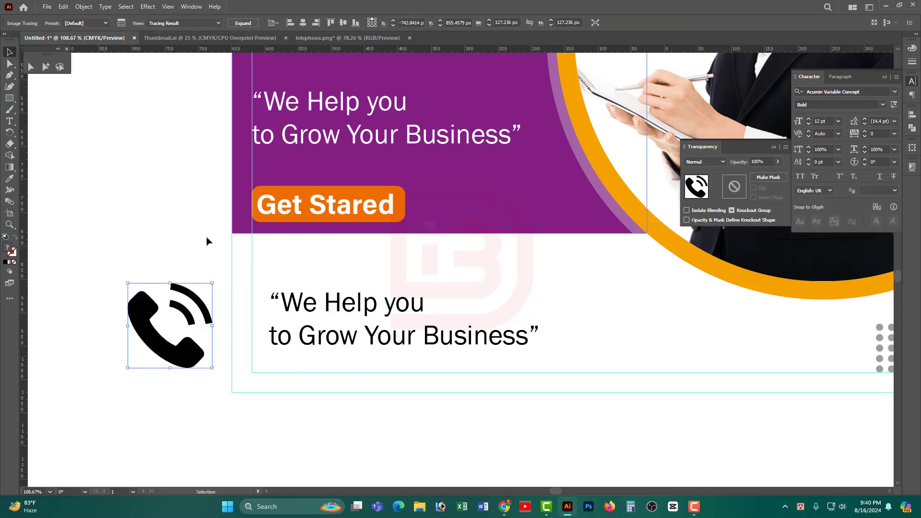
pyautogui.click(240, 24)
pyautogui.rightClick(162, 260)
pyautogui.click(165, 343)
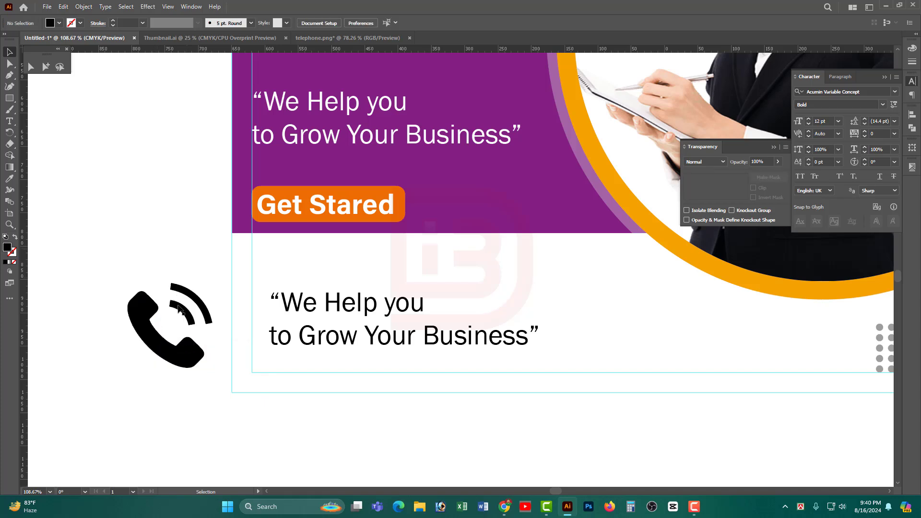
# - Remove the leftover traced background shapes, keeping only the black handset and sound-wave shapes
pyautogui.click(194, 301)
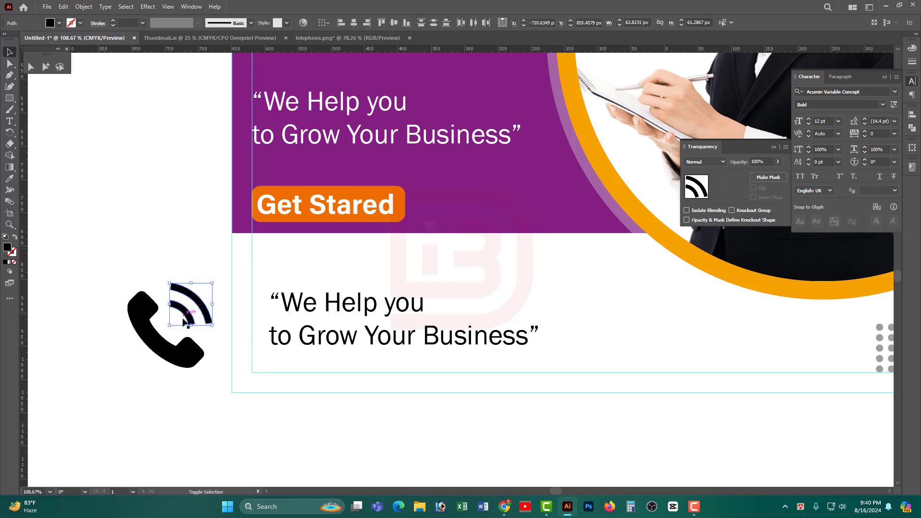
pyautogui.keyDown('shift'); pyautogui.click(150, 307); pyautogui.keyUp('shift')
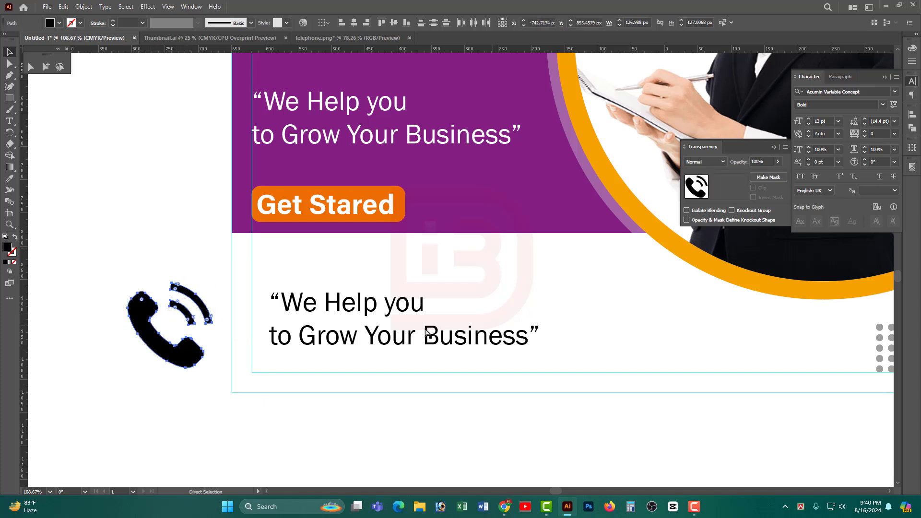
pyautogui.press('Delete')
pyautogui.moveTo(90, 213); pyautogui.dragTo(220, 444)
pyautogui.hotkey('ctrl', 'z')
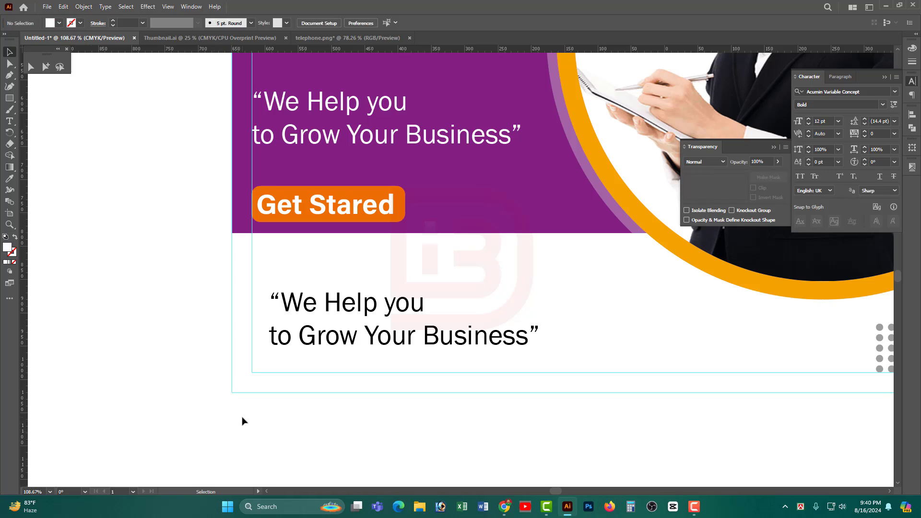
# - Try a CMYK fill of M 100, Y 49 on the telephone icon and reset the fill to black
pyautogui.click(911, 47)
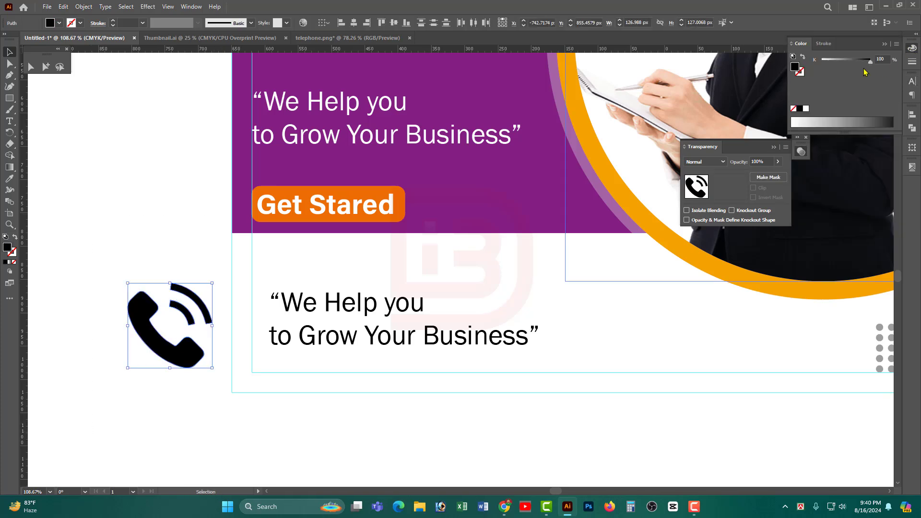
pyautogui.click(896, 44)
pyautogui.click(836, 91)
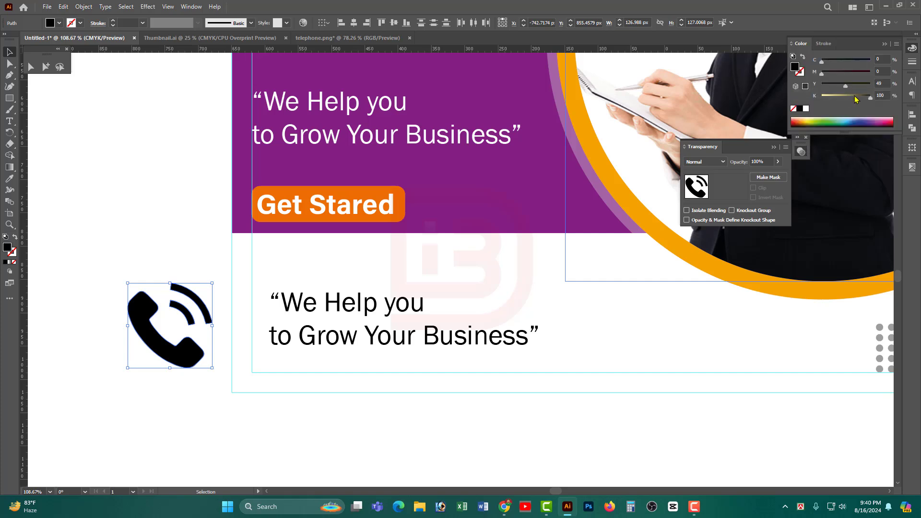
pyautogui.moveTo(871, 98); pyautogui.dragTo(821, 98)
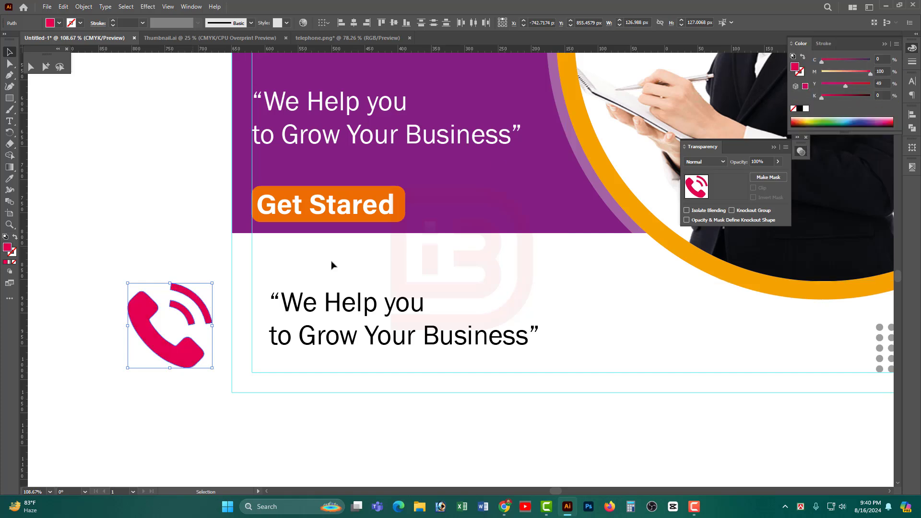
pyautogui.click(799, 109)
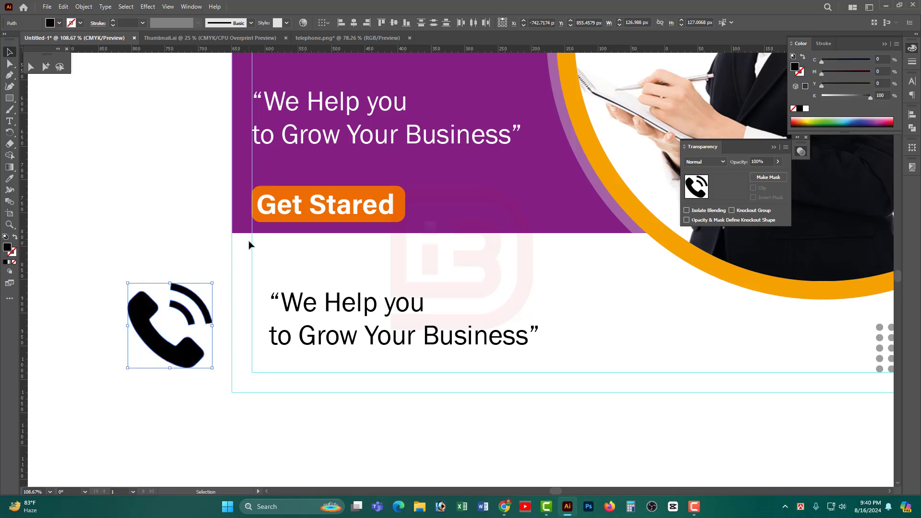
# - Group the telephone shapes, shift the black tagline copy to the right, and place the icon at about 54 px against the left margin guide
pyautogui.hotkey('ctrl', 'g')
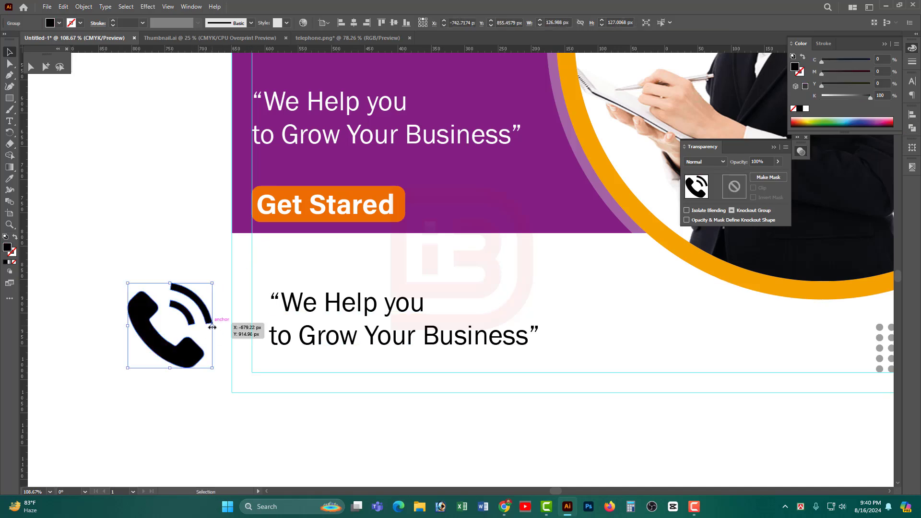
pyautogui.moveTo(271, 323); pyautogui.dragTo(324, 323)
pyautogui.click(191, 324)
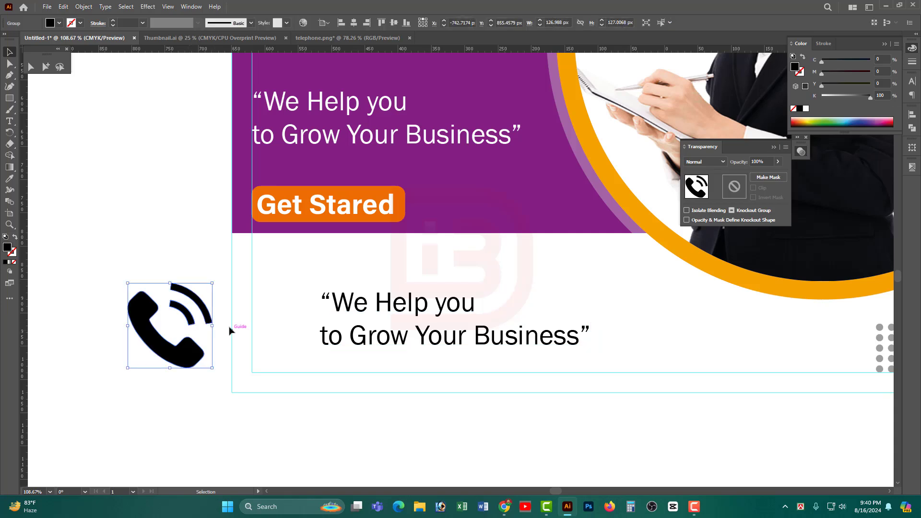
pyautogui.moveTo(205, 321); pyautogui.dragTo(277, 342)
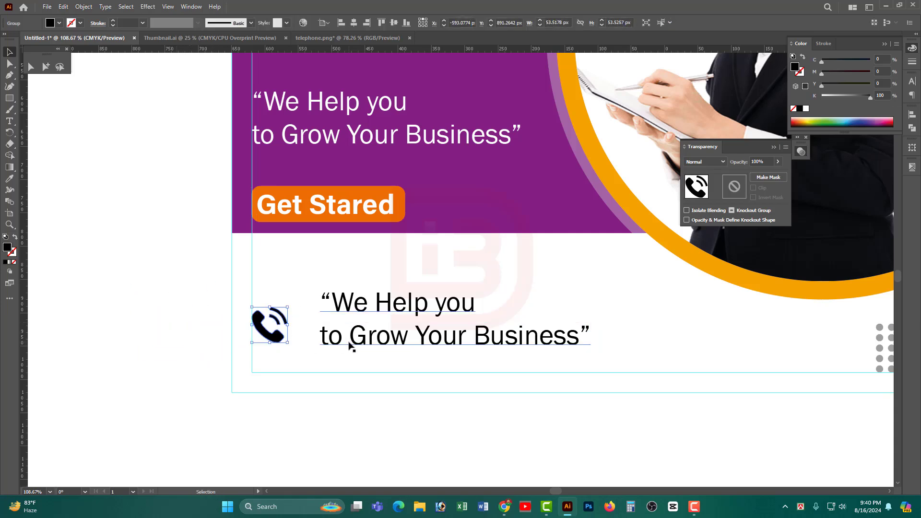
# - Replace the black tagline copy with "Call Us For Today" and a placeholder phone number on the second line
pyautogui.click(389, 341)
pyautogui.tripleClick(387, 338)
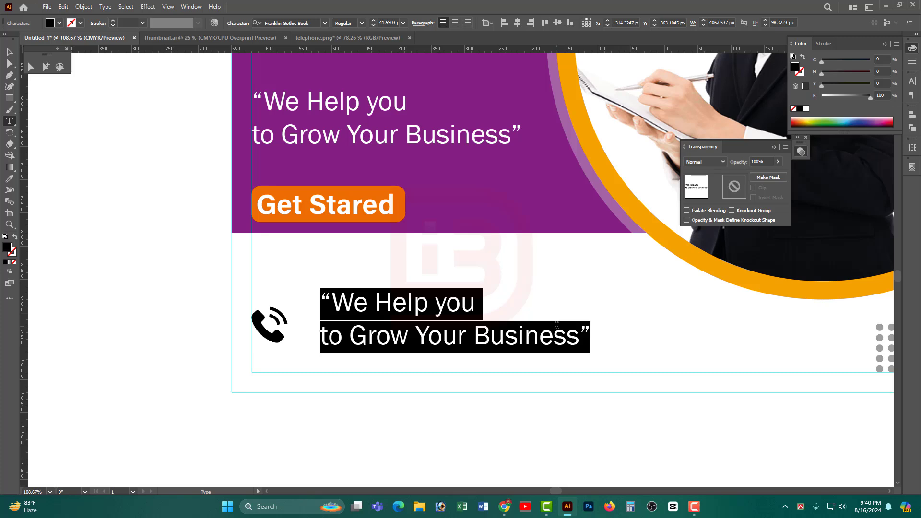
pyautogui.write('Call Us For Today')
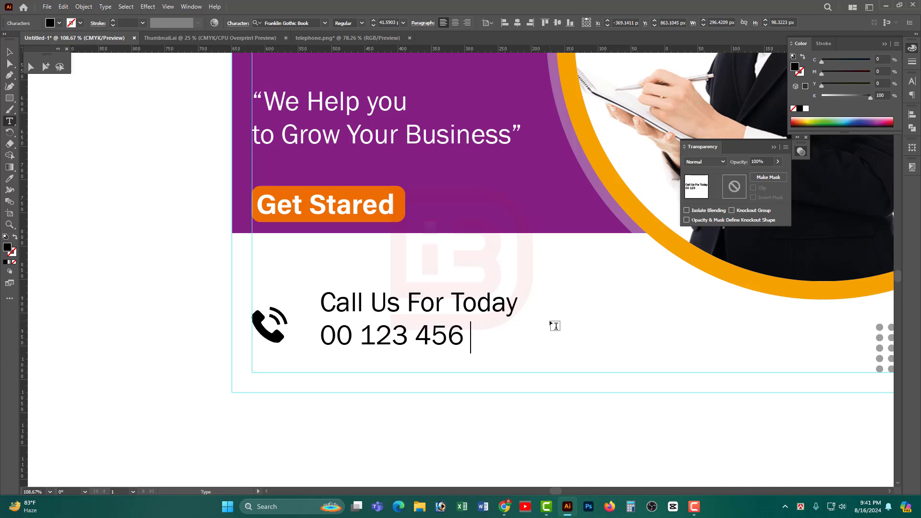
pyautogui.press('Escape')
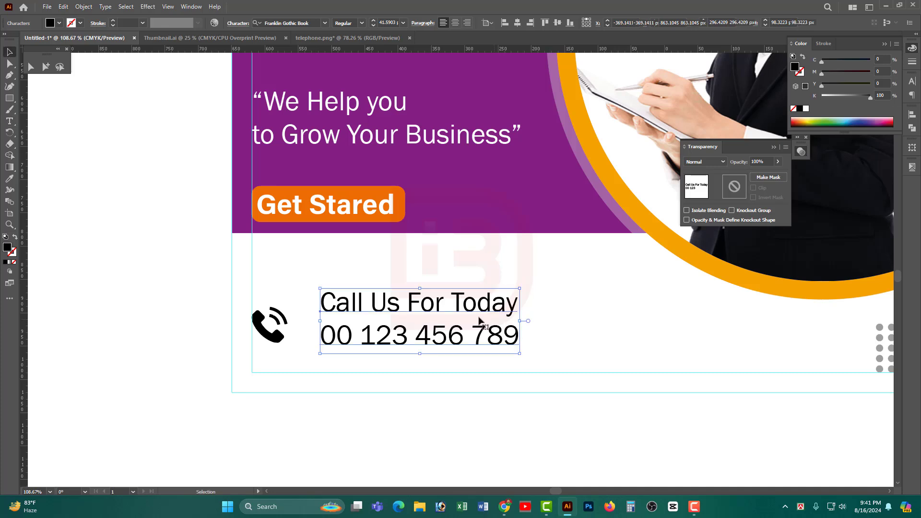
pyautogui.tripleClick(458, 336)
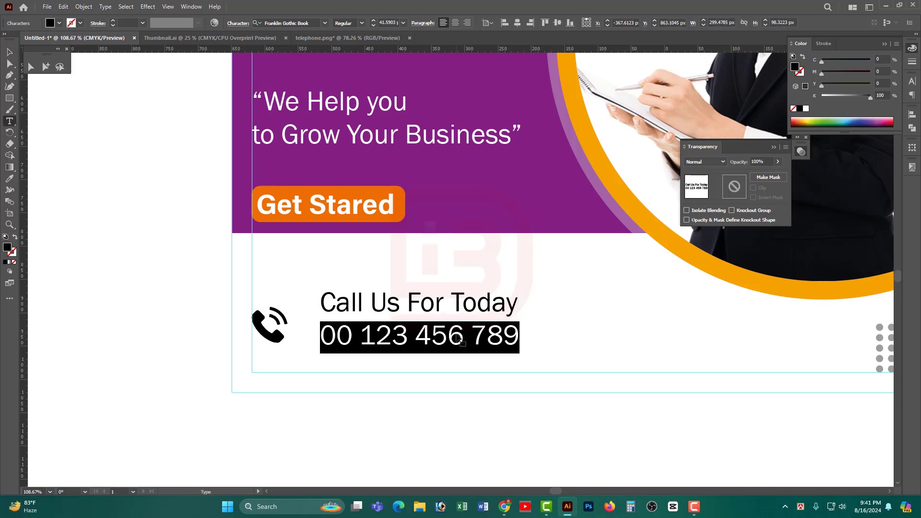
pyautogui.tripleClick(417, 302)
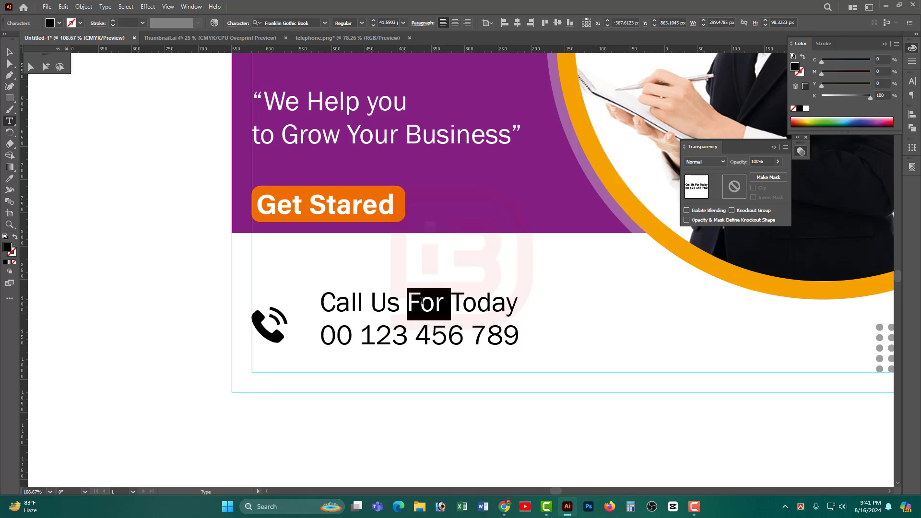
pyautogui.click(912, 84)
pyautogui.click(894, 105)
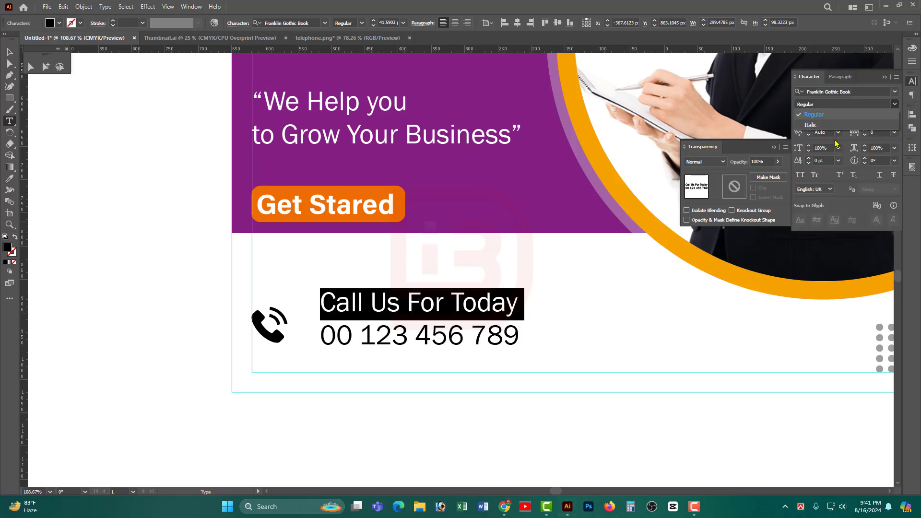
pyautogui.click(883, 91)
pyautogui.click(859, 90)
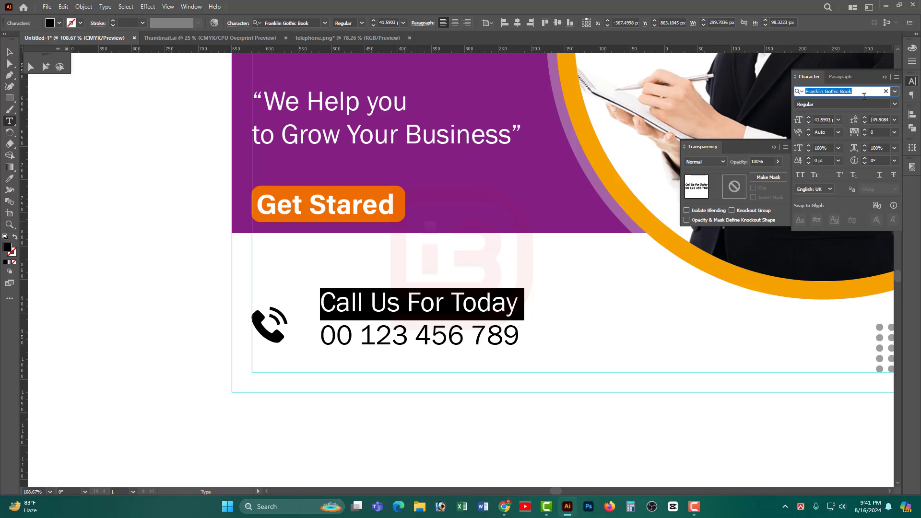
pyautogui.click(523, 309)
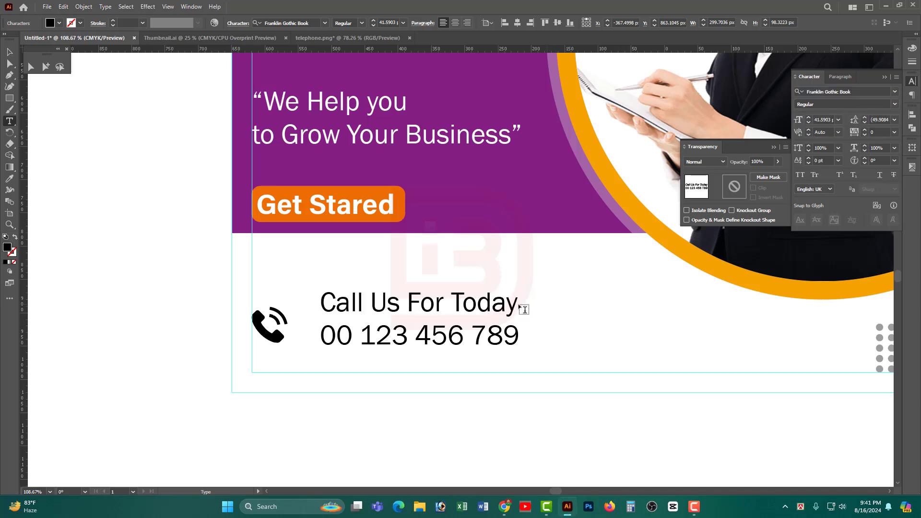
pyautogui.press('Escape')
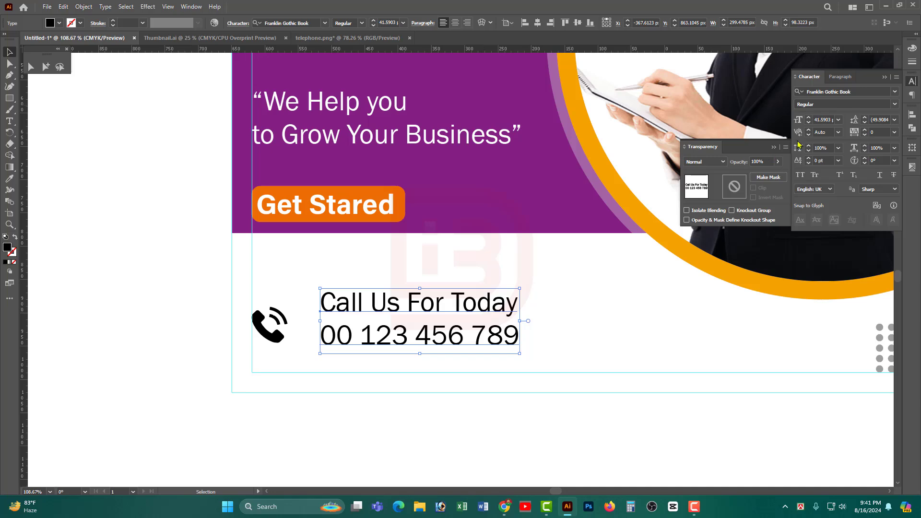
# - Set the font of the whole call-us text block to Arial Bold
pyautogui.click(858, 95)
pyautogui.write('arial')
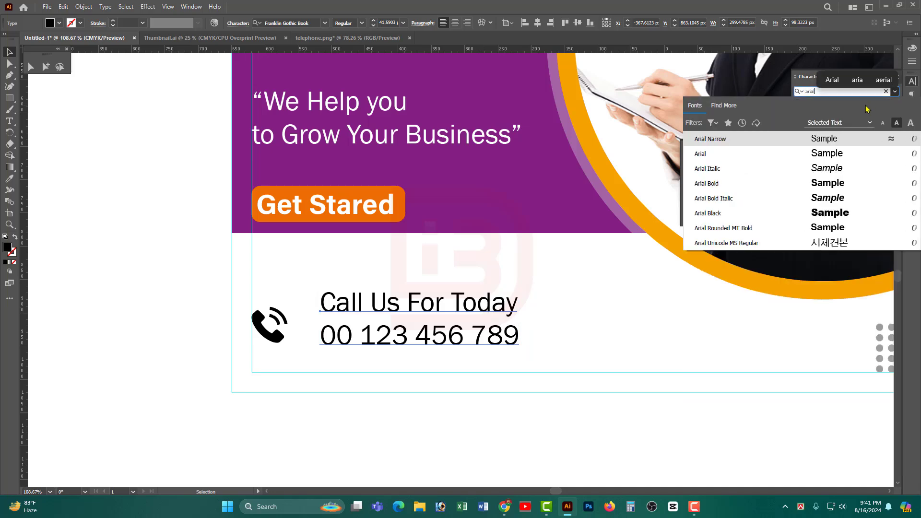
pyautogui.press('Return')
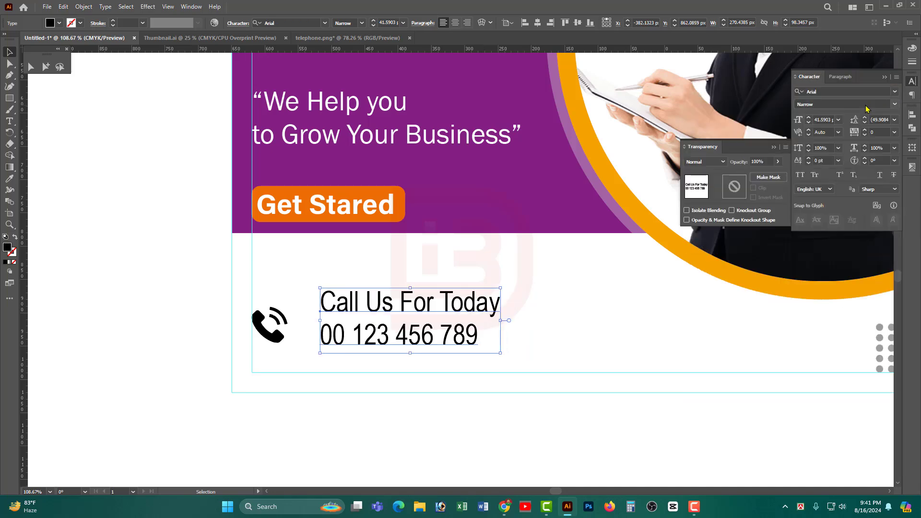
pyautogui.click(894, 104)
pyautogui.click(836, 153)
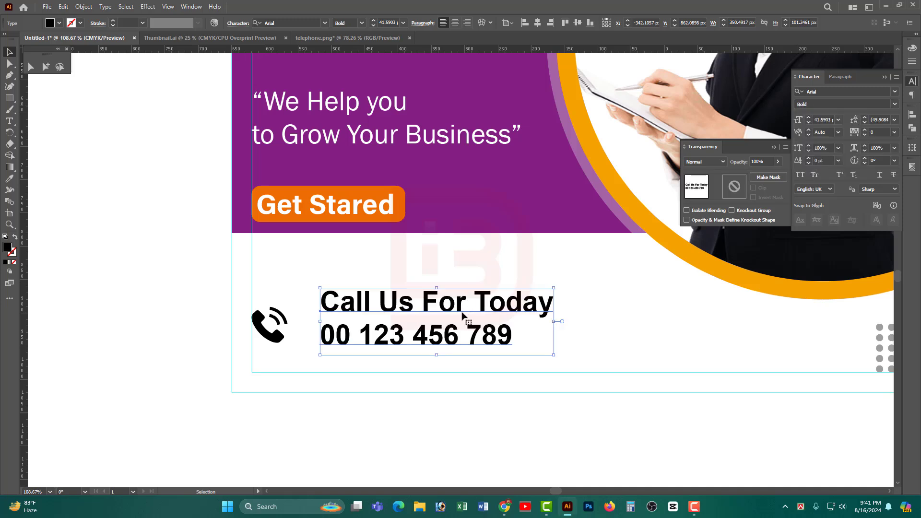
# - Move the call-us text closer to the telephone icon and enlarge the icon slightly to suit the two text lines
pyautogui.moveTo(452, 318); pyautogui.dragTo(437, 326)
pyautogui.click(268, 322)
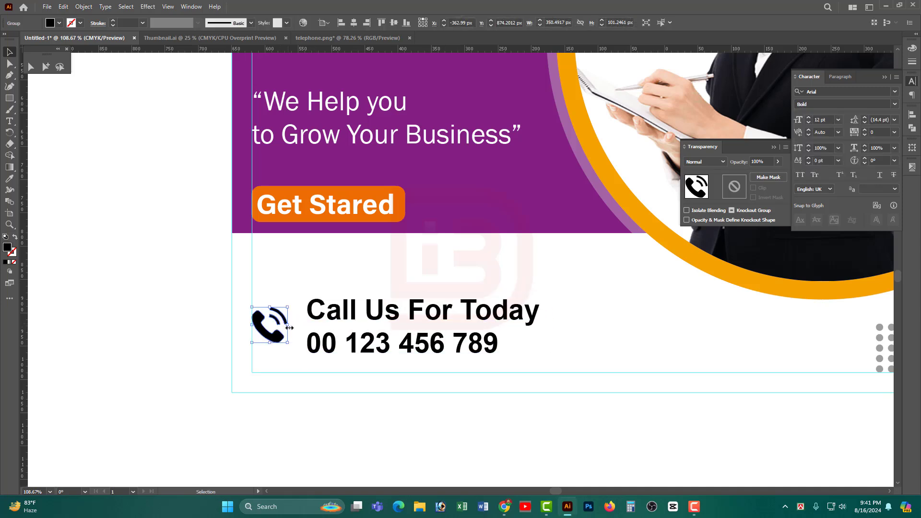
pyautogui.moveTo(293, 329); pyautogui.dragTo(293, 326)
pyautogui.click(537, 338)
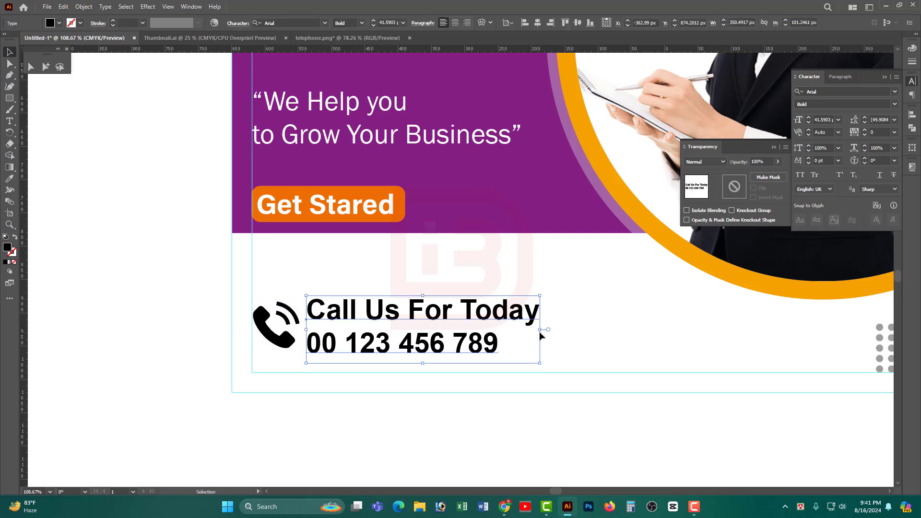
# - Shrink the telephone icon and call-us text to about 29.5 pt type at the left margin guide, then duplicate the text to the right
pyautogui.moveTo(540, 336); pyautogui.dragTo(910, 345)
pyautogui.click(588, 327)
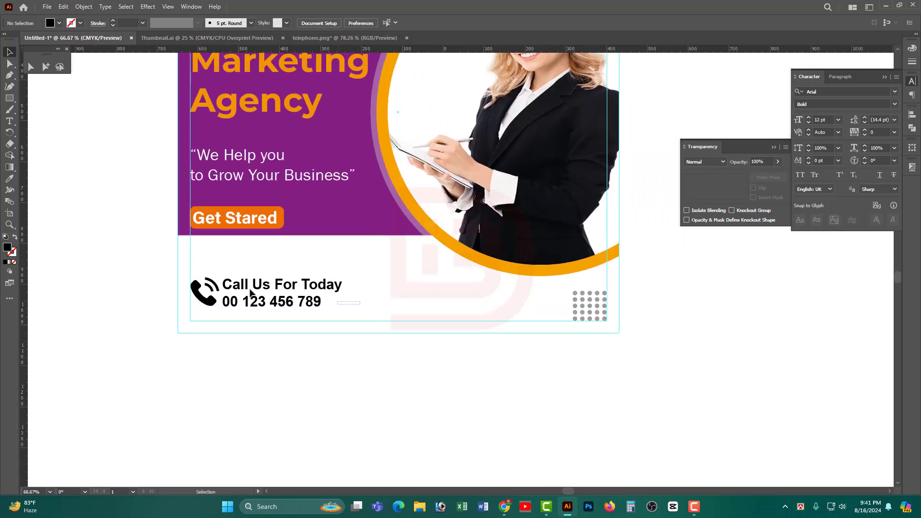
pyautogui.moveTo(250, 293); pyautogui.dragTo(189, 274)
pyautogui.moveTo(341, 294); pyautogui.dragTo(294, 290)
pyautogui.click(345, 276)
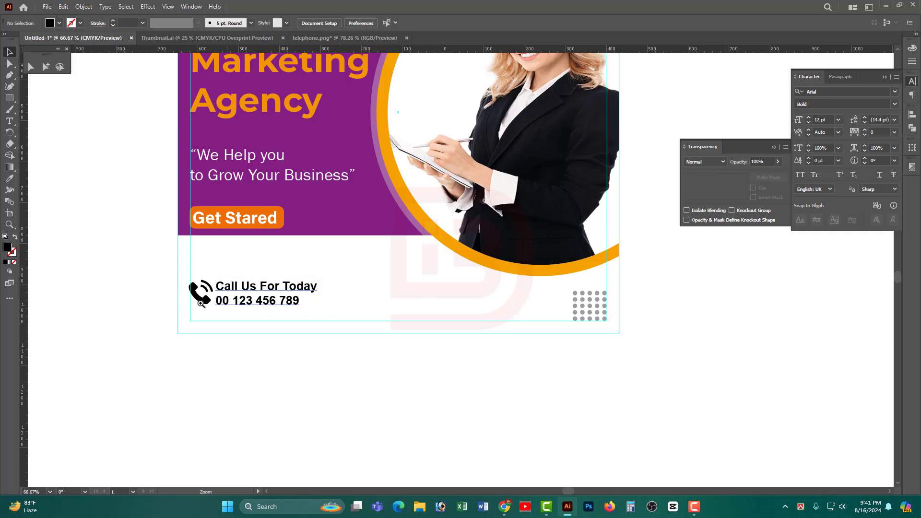
pyautogui.moveTo(214, 307); pyautogui.dragTo(261, 311)
pyautogui.click(271, 302)
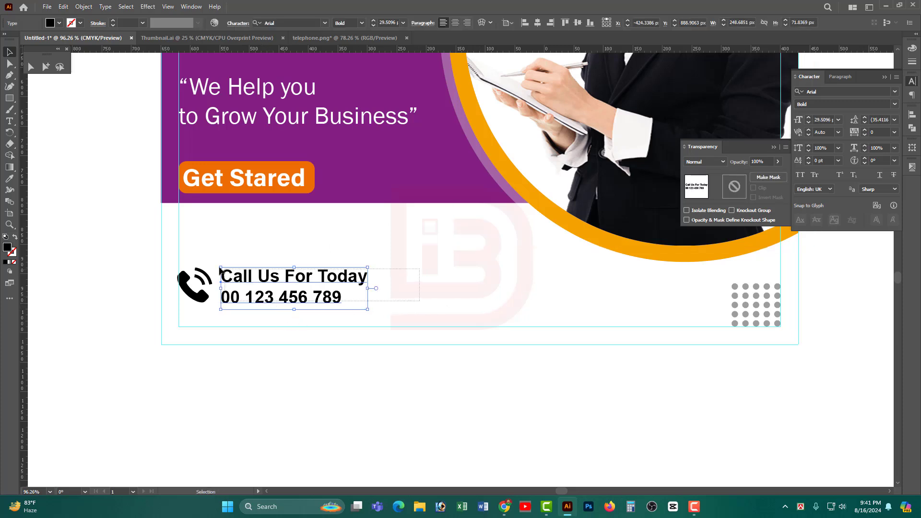
pyautogui.moveTo(277, 281); pyautogui.dragTo(449, 289)
# - Switch to Chrome, dismiss the attribution notice and search Flaticon for "website icon"
pyautogui.click(509, 509)
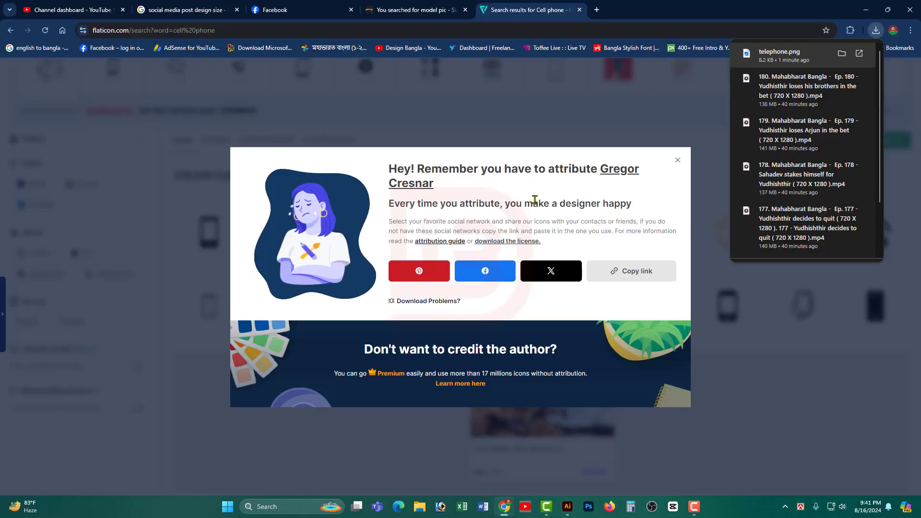
pyautogui.click(679, 162)
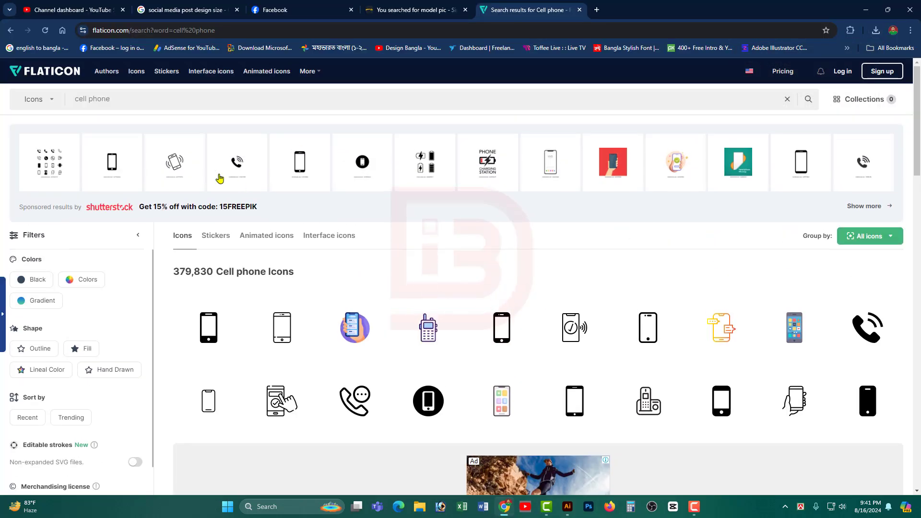
pyautogui.moveTo(77, 99); pyautogui.dragTo(426, 115)
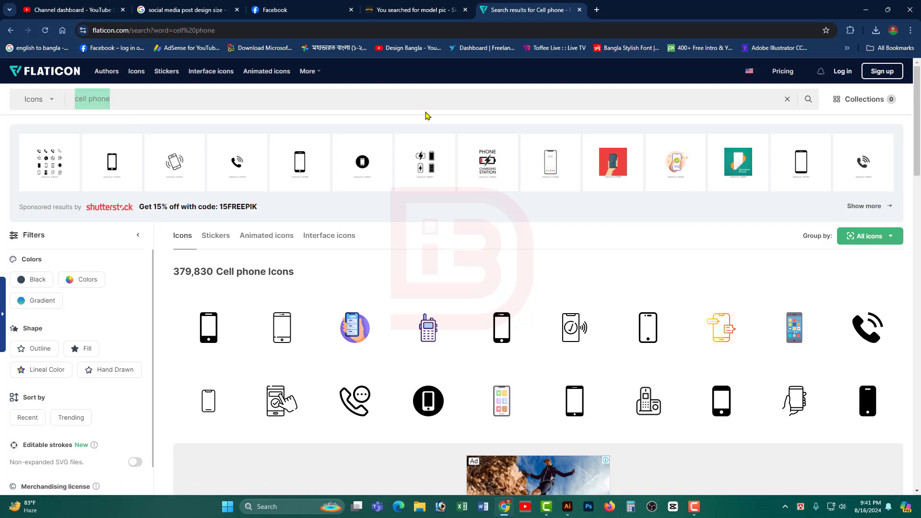
pyautogui.write('website ic')
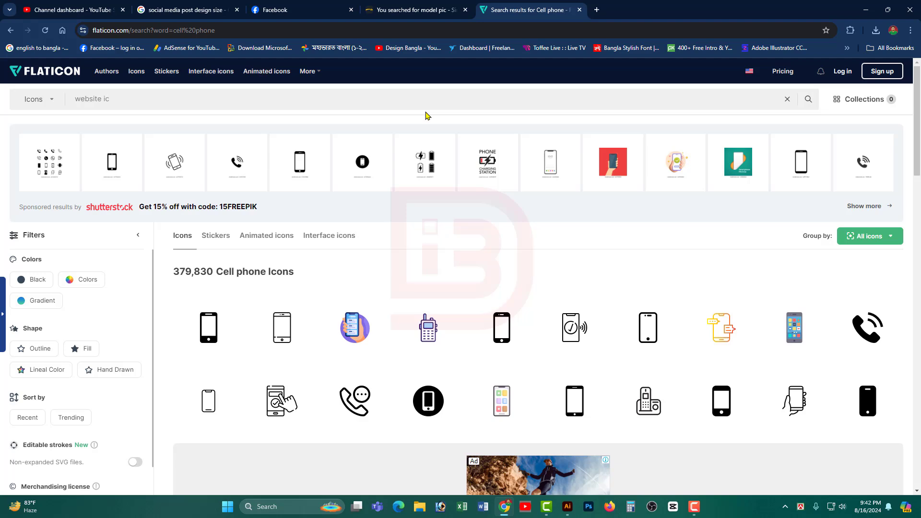
pyautogui.write('on')
pyautogui.press('Return')
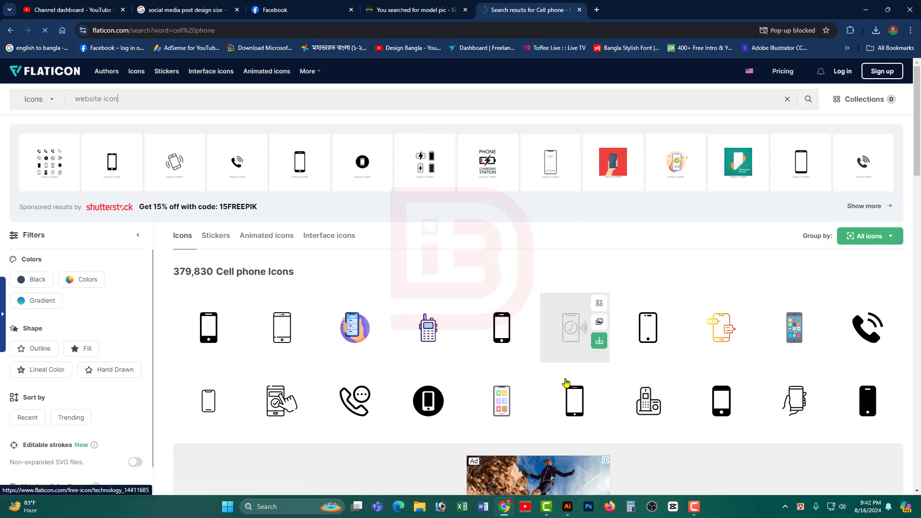
# - Download the first outlined globe icon in the website results as a PNG
pyautogui.scroll(-4, 721, 432)
pyautogui.scroll(-1, 542, 340)
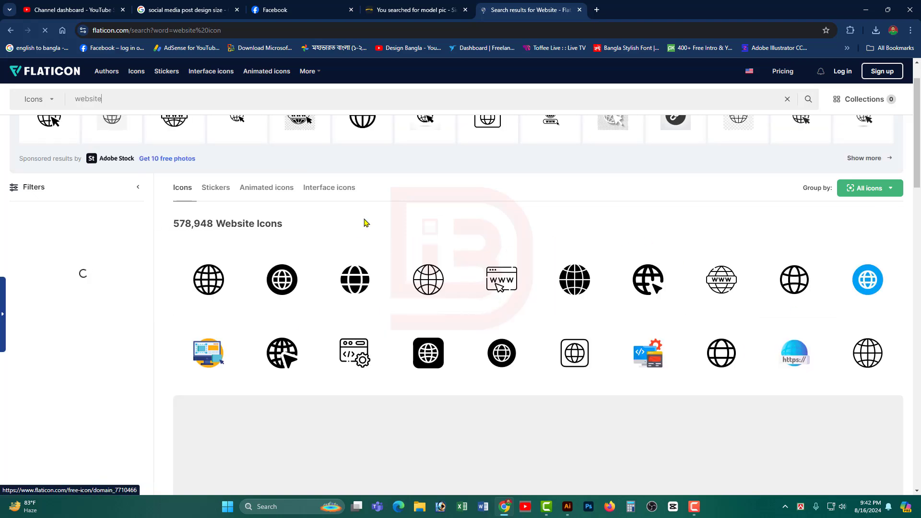
pyautogui.click(233, 293)
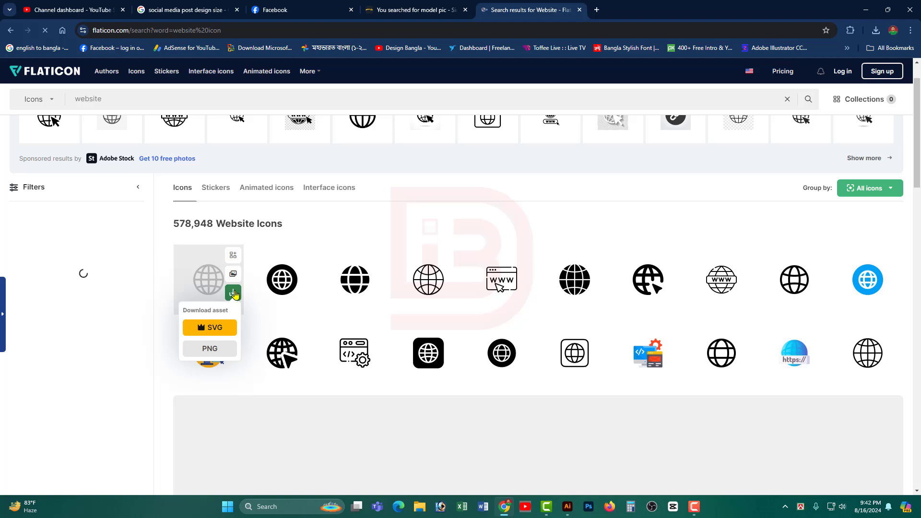
pyautogui.click(210, 348)
pyautogui.click(557, 255)
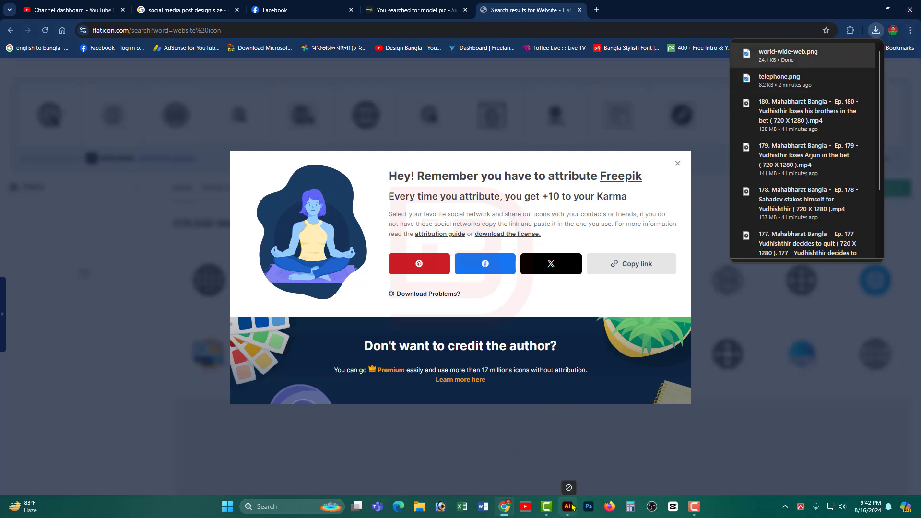
# - Open world-wide-web.png in Illustrator, image trace it with the default preset, and expand and ungroup the result
pyautogui.moveTo(571, 507); pyautogui.dragTo(215, 230)
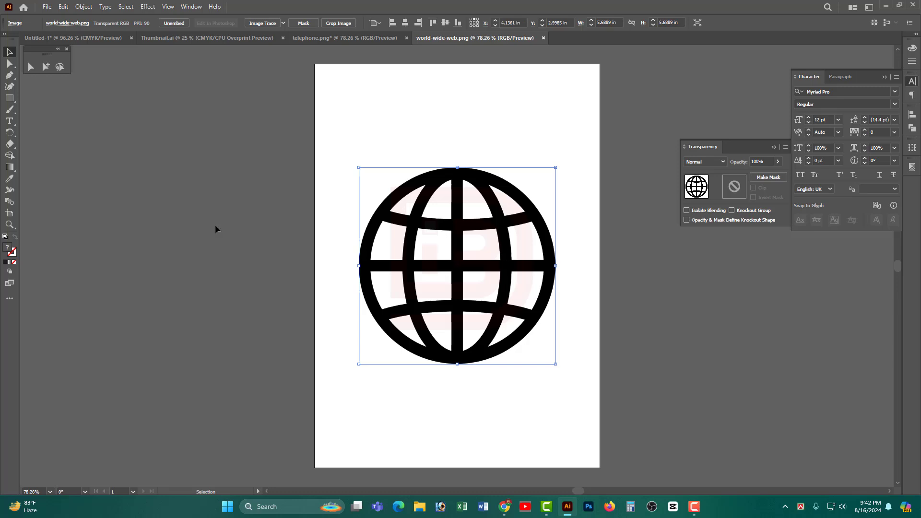
pyautogui.click(262, 23)
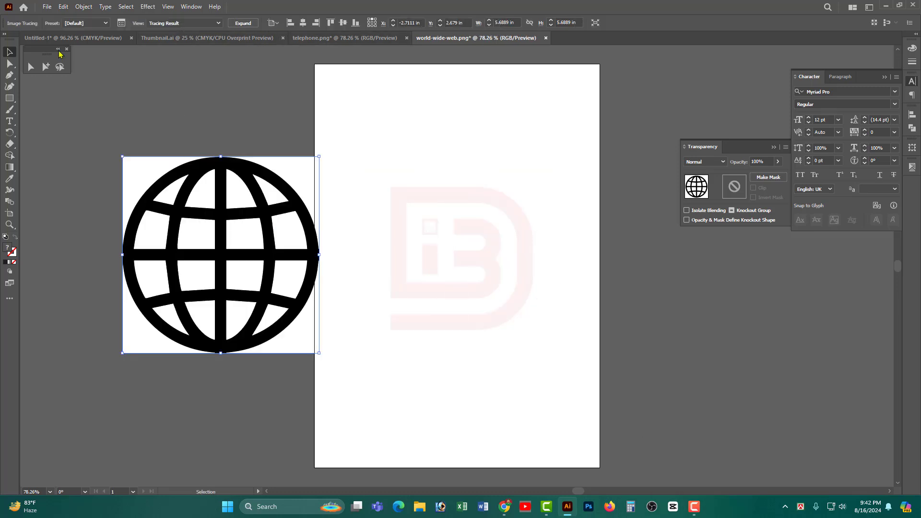
pyautogui.click(243, 24)
pyautogui.rightClick(242, 208)
pyautogui.click(276, 287)
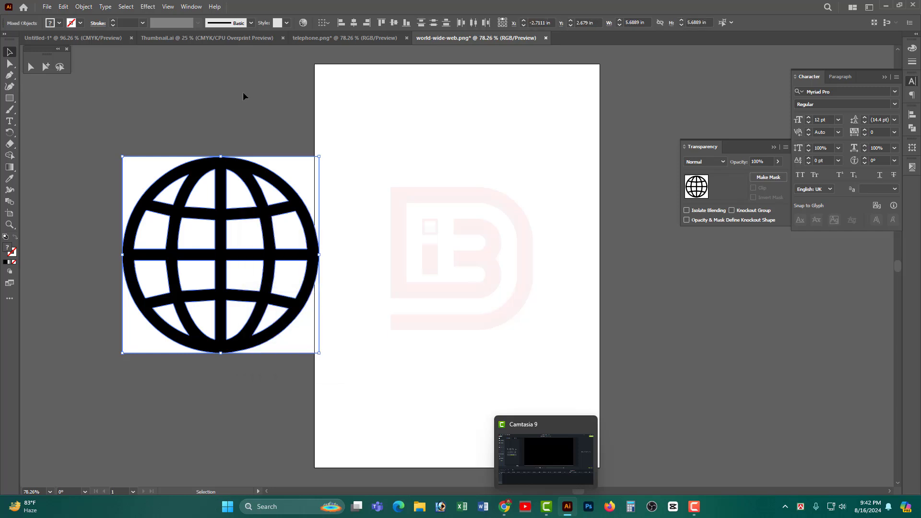
# - Separate the black globe shape from the white traced pieces and cut it
pyautogui.click(246, 94)
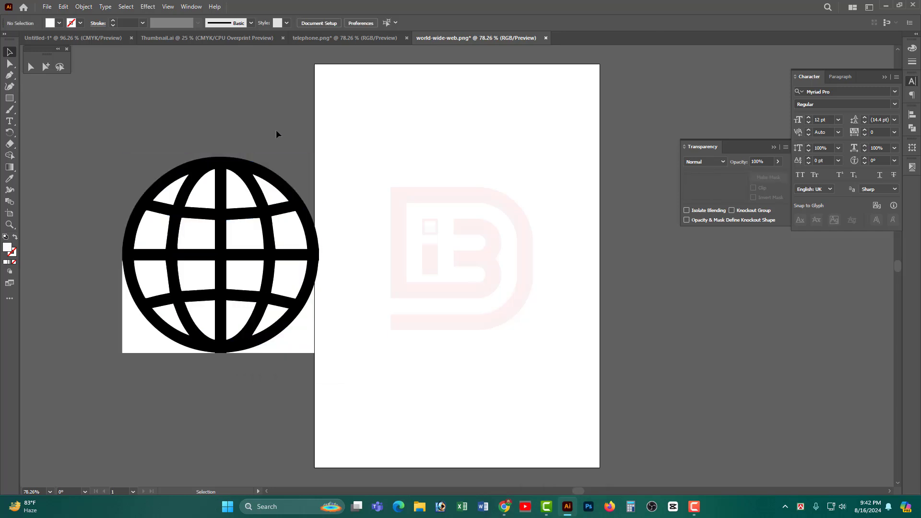
pyautogui.click(199, 171)
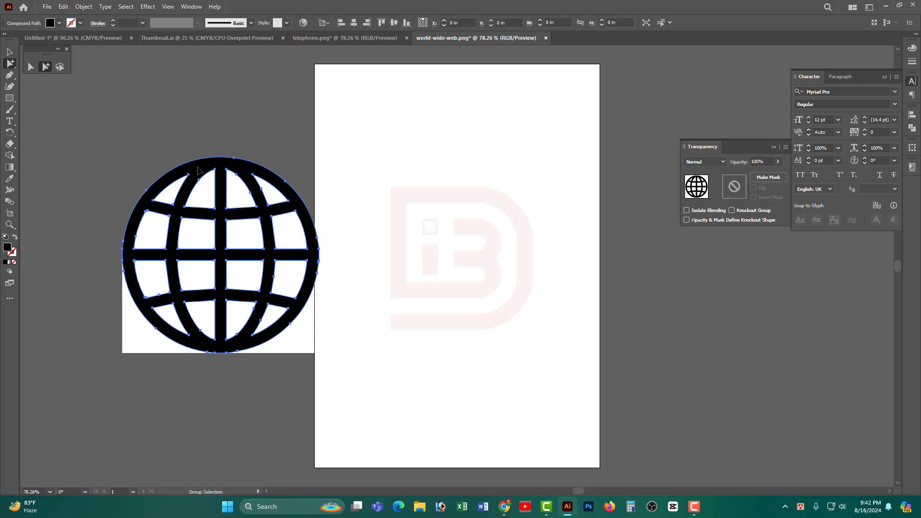
pyautogui.moveTo(199, 170); pyautogui.dragTo(434, 132)
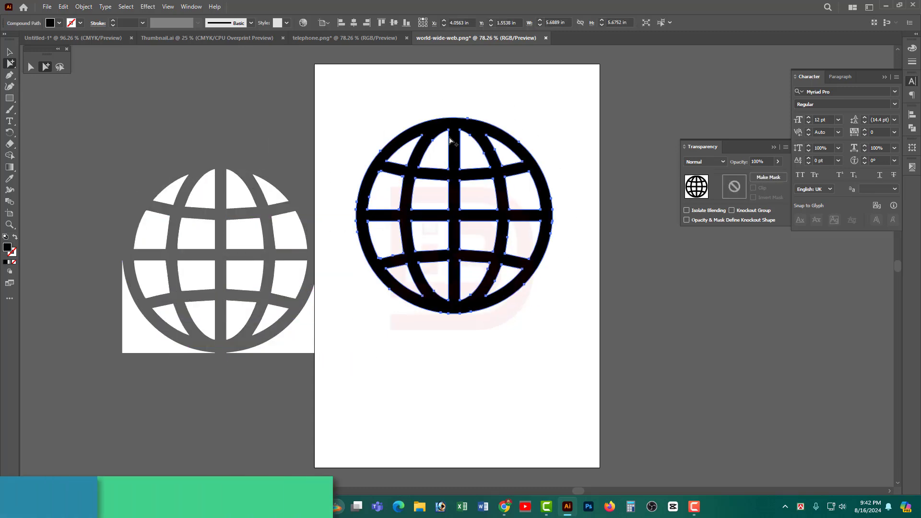
pyautogui.press('Delete')
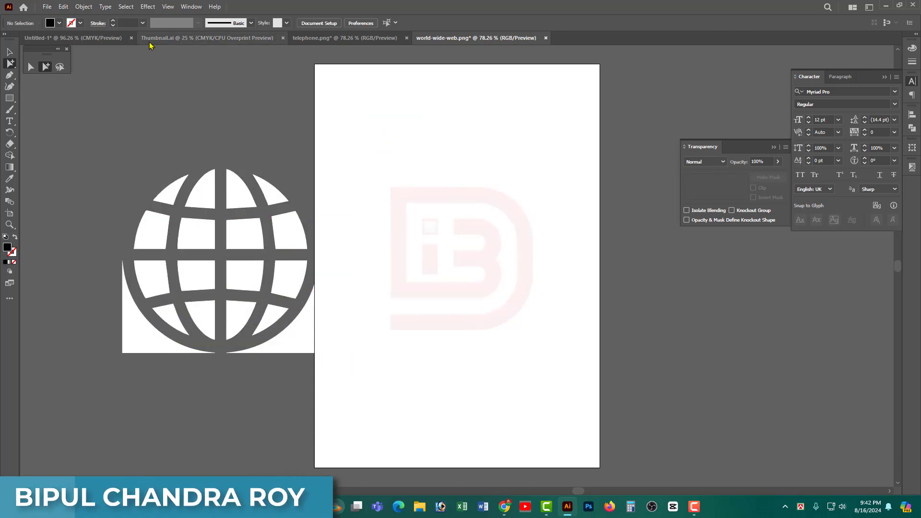
# - Paste the black globe into the Untitled-1 document and switch the colour sliders to CMYK
pyautogui.click(120, 42)
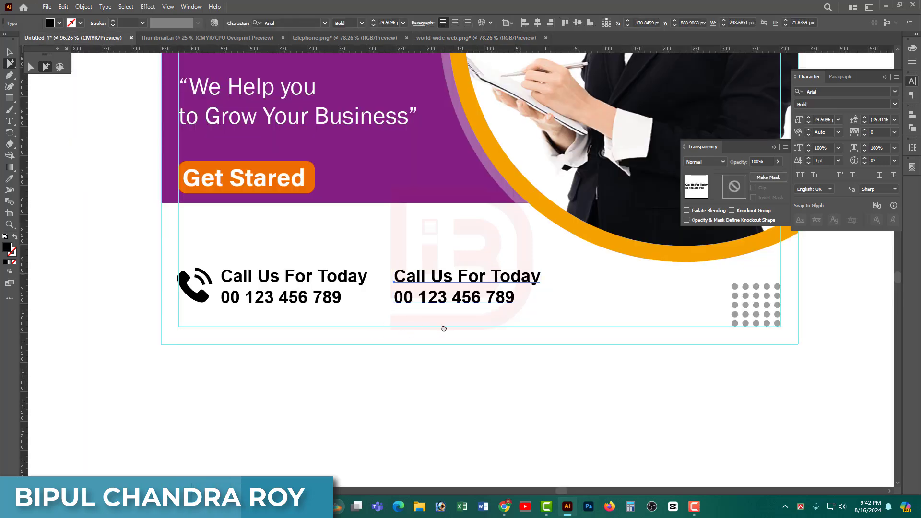
pyautogui.hotkey('ctrl', 'v')
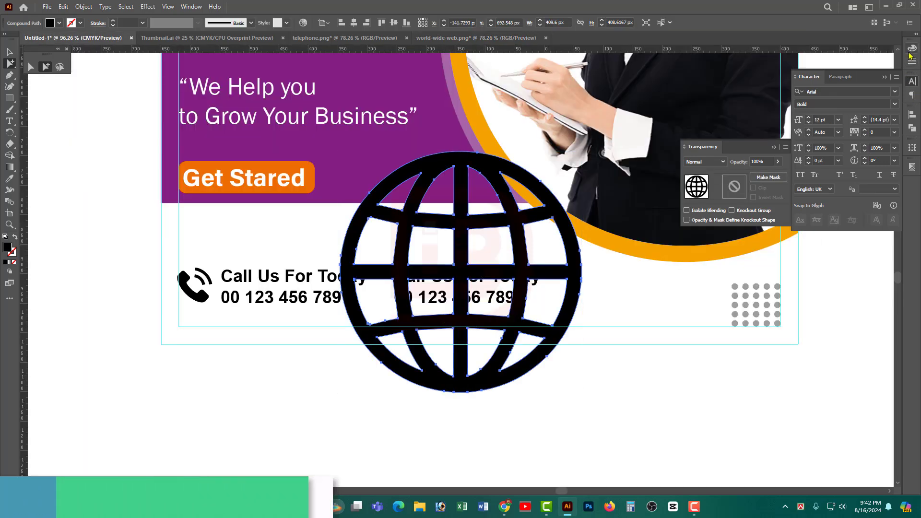
pyautogui.click(895, 44)
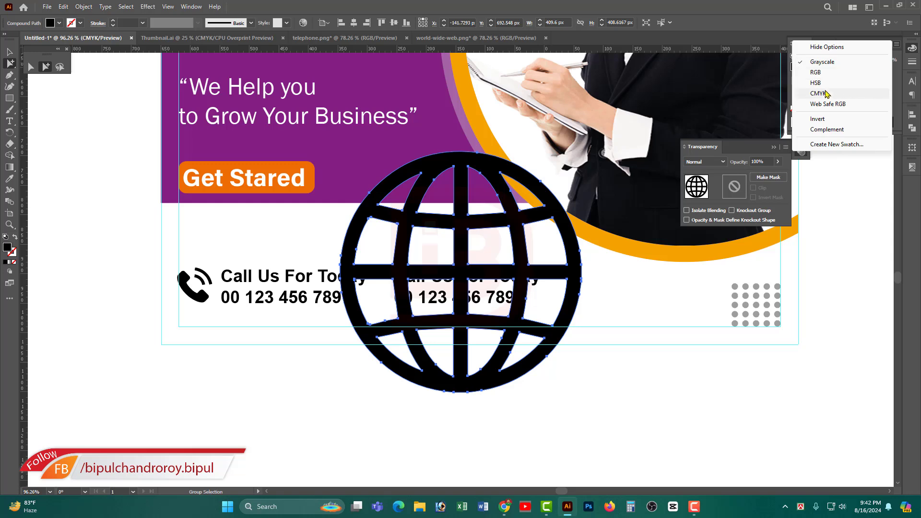
pyautogui.click(821, 93)
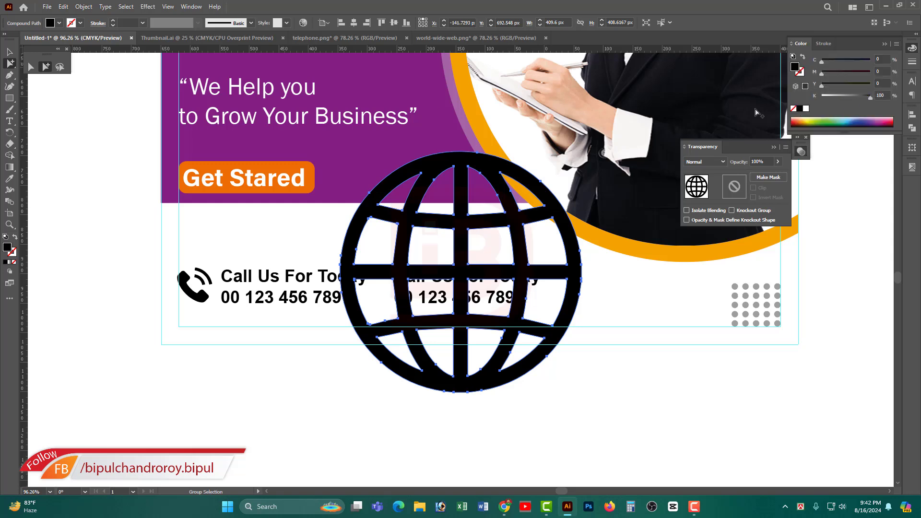
# - Scale the globe down to about 64 px and place it just before the duplicated call-us text, closing the gap between them
pyautogui.click(10, 52)
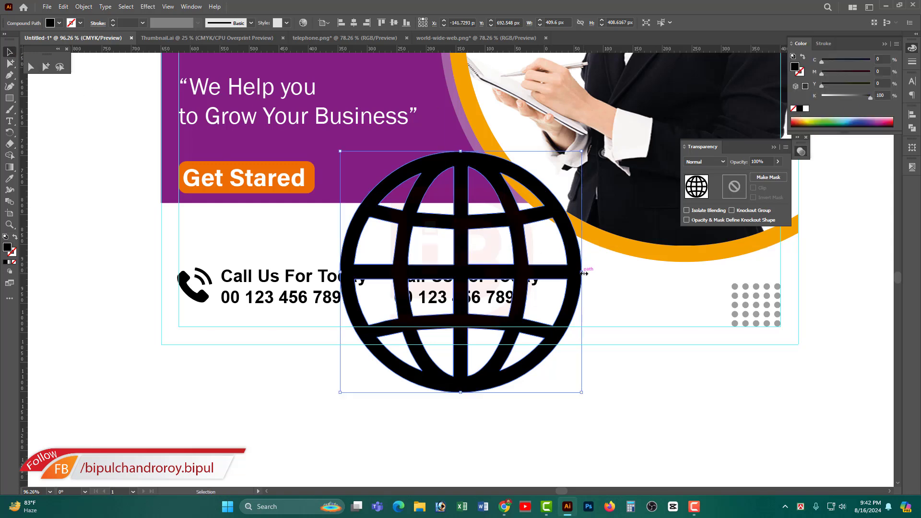
pyautogui.moveTo(581, 272); pyautogui.dragTo(467, 287)
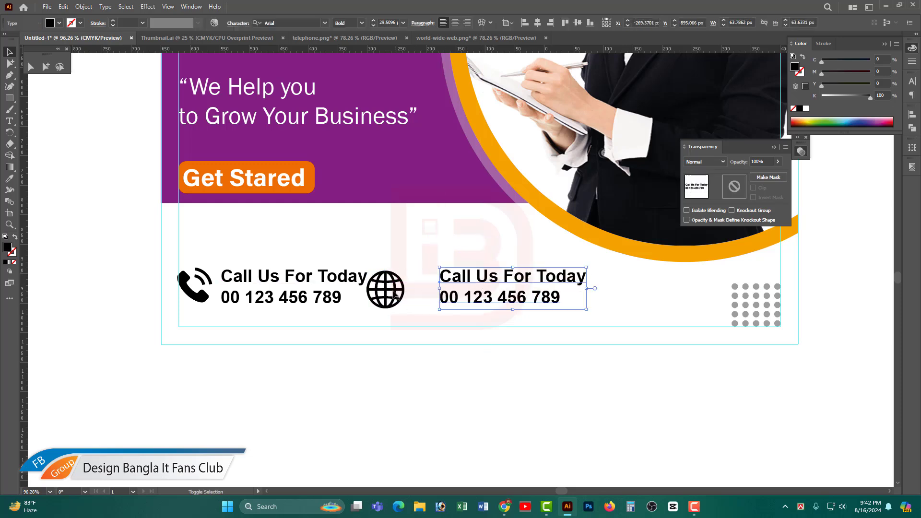
pyautogui.moveTo(392, 294)
pyautogui.mouseDown()
pyautogui.moveTo(409, 293)
pyautogui.moveTo(408, 285)
pyautogui.mouseUp()
pyautogui.moveTo(528, 298); pyautogui.dragTo(515, 300)
pyautogui.doubleClick(512, 301)
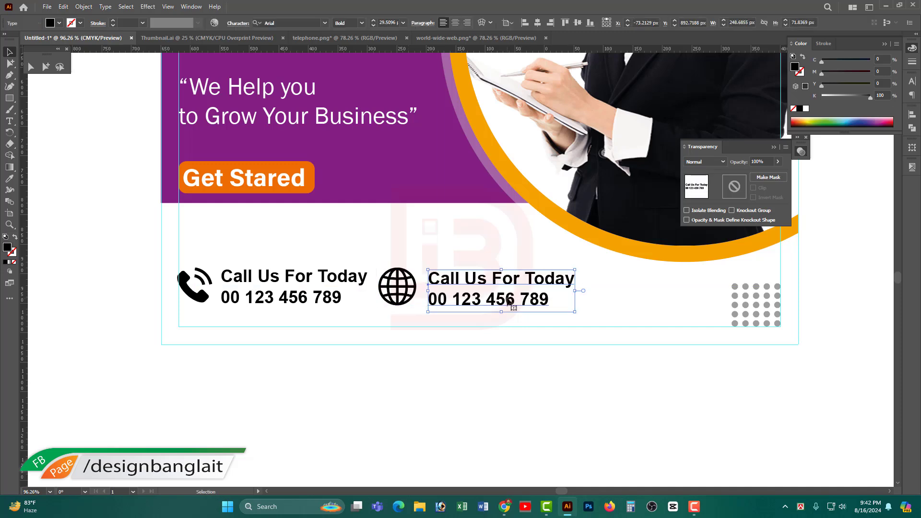
pyautogui.tripleClick(511, 302)
pyautogui.hotkey('ctrl', 'a')
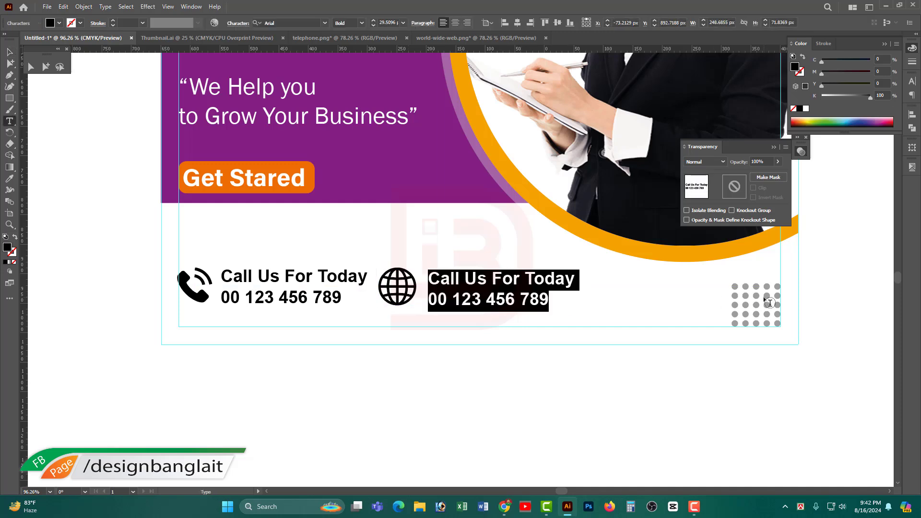
pyautogui.write('www.')
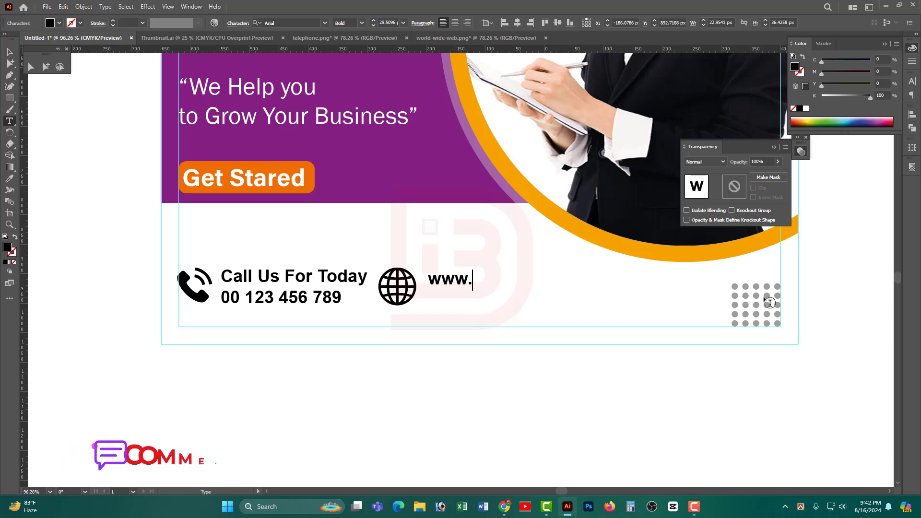
pyautogui.write('webs')
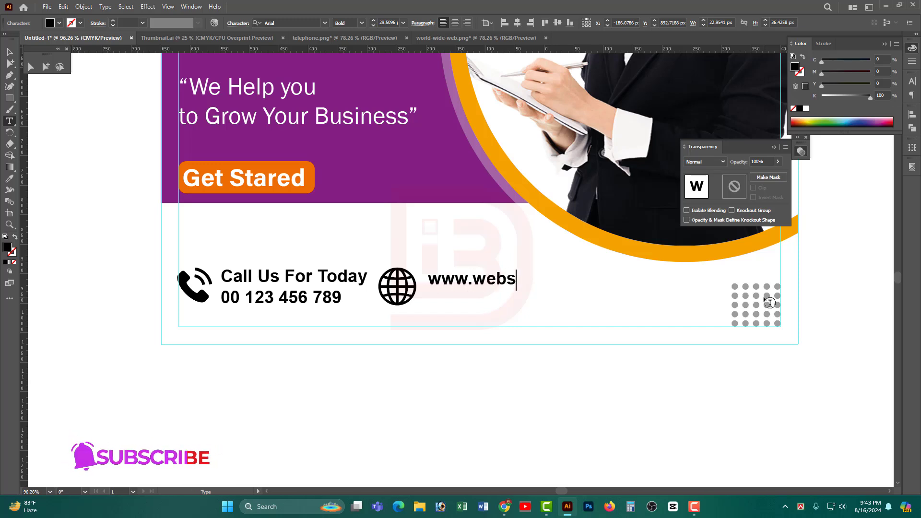
pyautogui.write('ite.com')
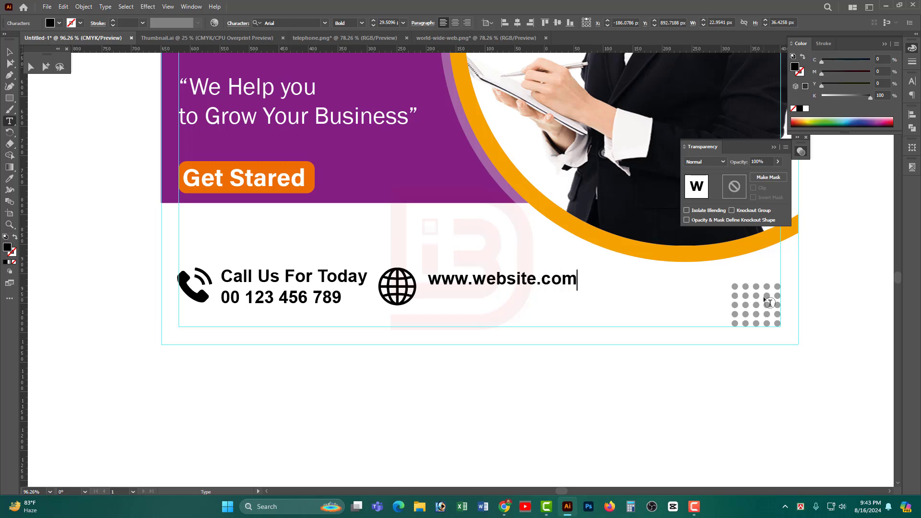
pyautogui.press('Escape')
# - Centre the website text vertically on the globe and shift both slightly right, away from the call-us text
pyautogui.moveTo(499, 282); pyautogui.dragTo(499, 291)
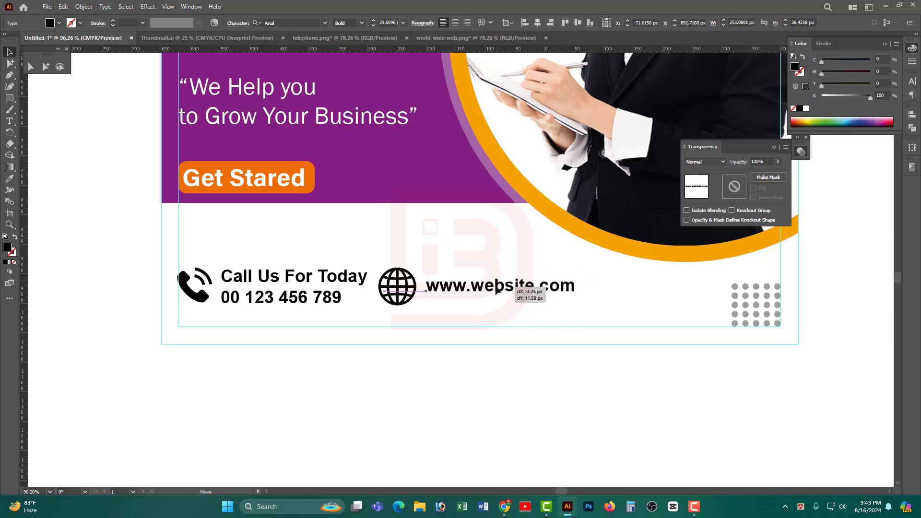
pyautogui.moveTo(589, 308); pyautogui.dragTo(426, 288)
pyautogui.click(379, 320)
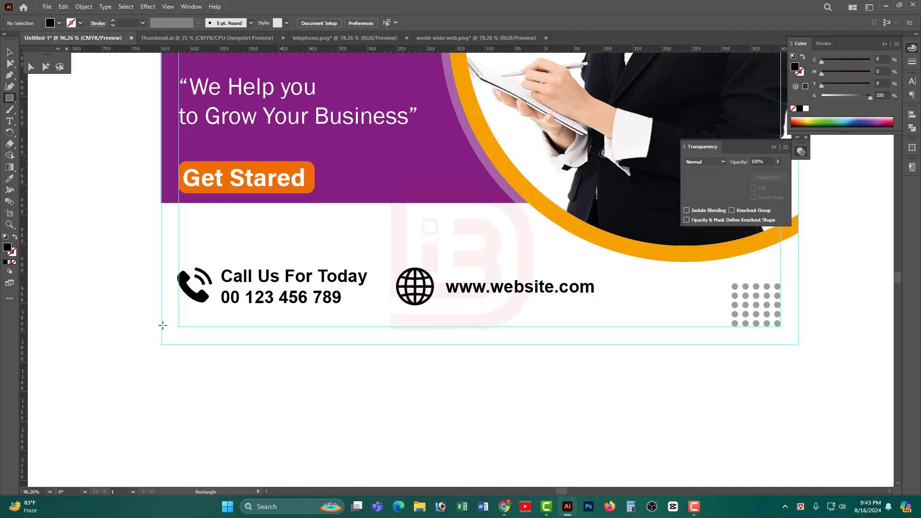
# - Draw a strip about 1076 by 51 px along the post's bottom edge and fill it with purple C55 M100 Y0 K0
pyautogui.moveTo(161, 314); pyautogui.dragTo(796, 343)
pyautogui.keyDown('ctrl'); pyautogui.keyDown('alt'); pyautogui.click(497, 234); pyautogui.keyUp('alt'); pyautogui.keyUp('ctrl')
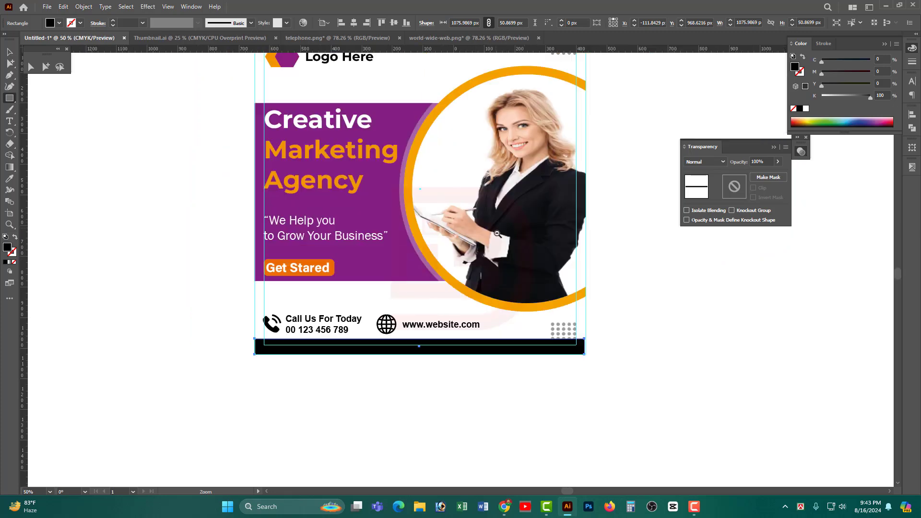
pyautogui.scroll(2, 497, 233)
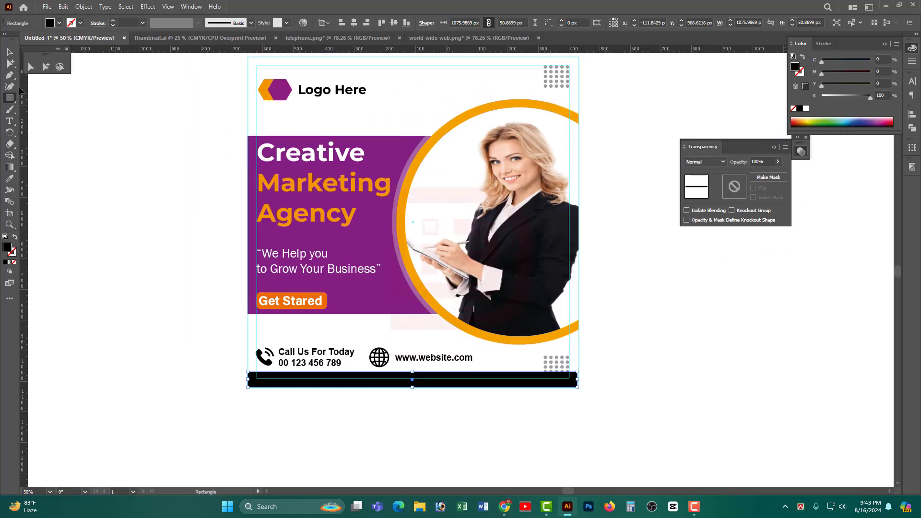
pyautogui.click(9, 53)
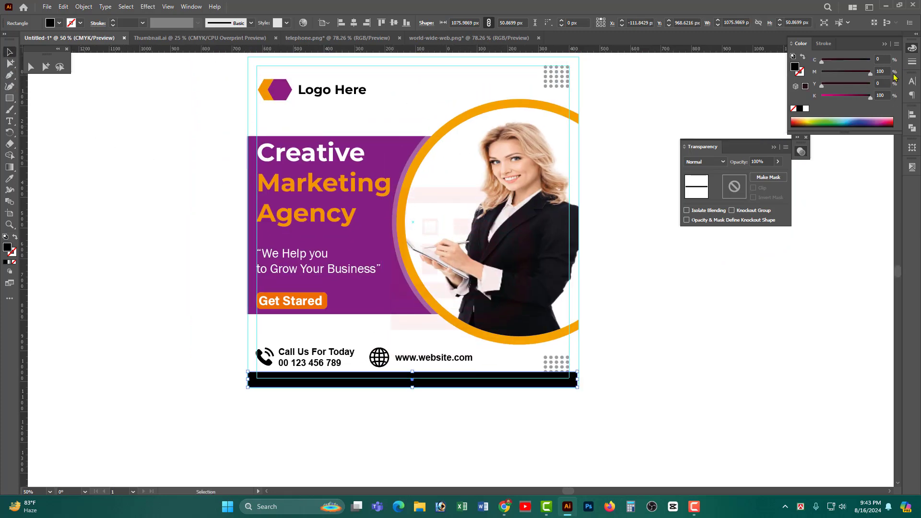
pyautogui.moveTo(860, 98); pyautogui.dragTo(559, 424)
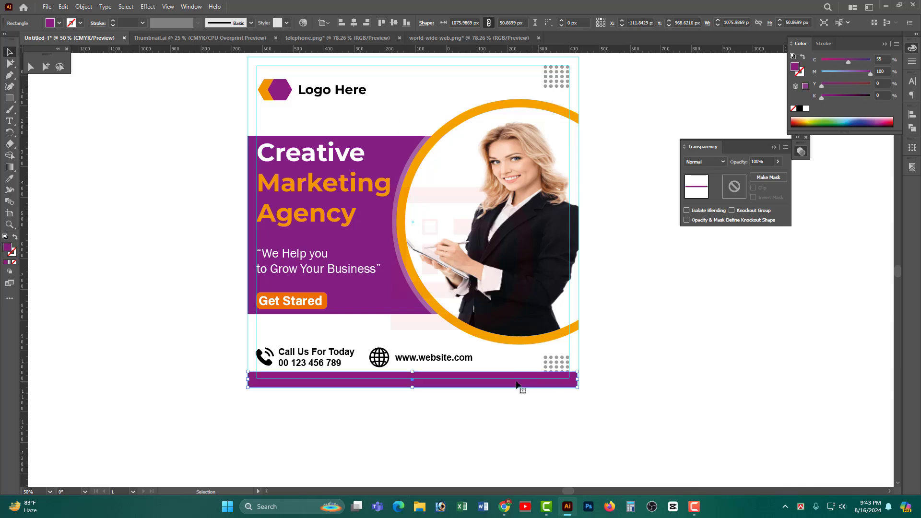
# - Recolour the footer strip orange C0 M42 Y100 K0 by sampling the ring around the model photo
pyautogui.click(10, 179)
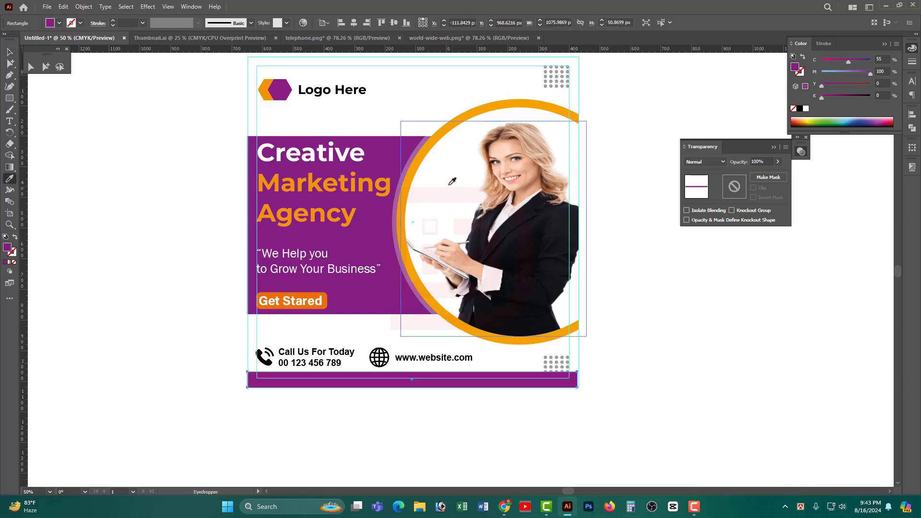
pyautogui.click(418, 161)
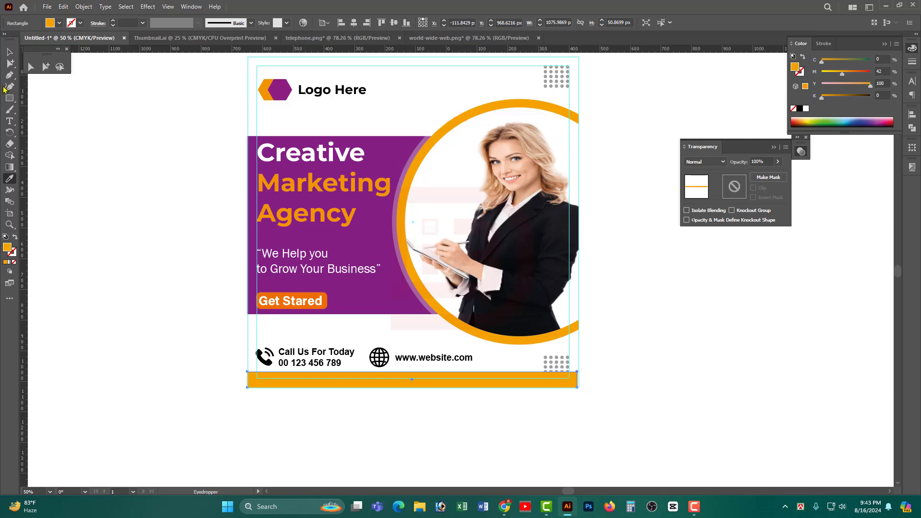
pyautogui.press('v')
pyautogui.click(179, 193)
pyautogui.keyDown('alt'); pyautogui.click(479, 291); pyautogui.keyUp('alt')
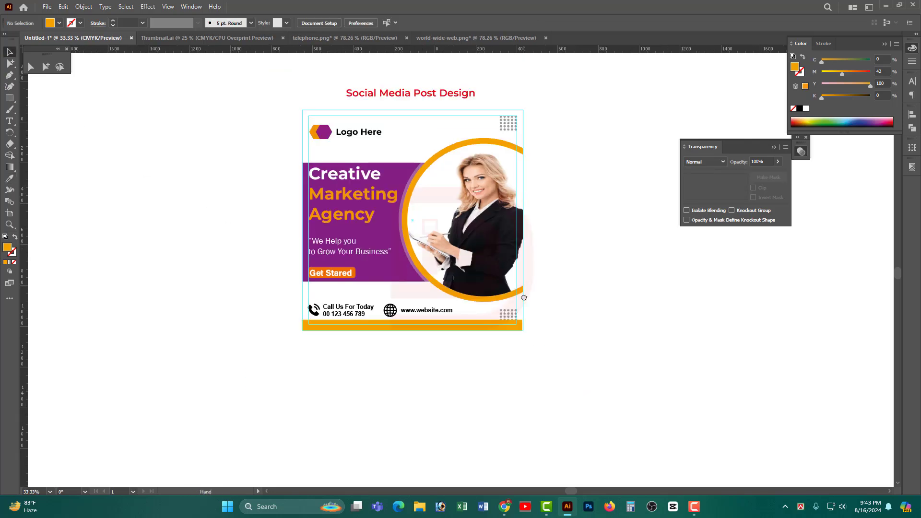
pyautogui.click(425, 288)
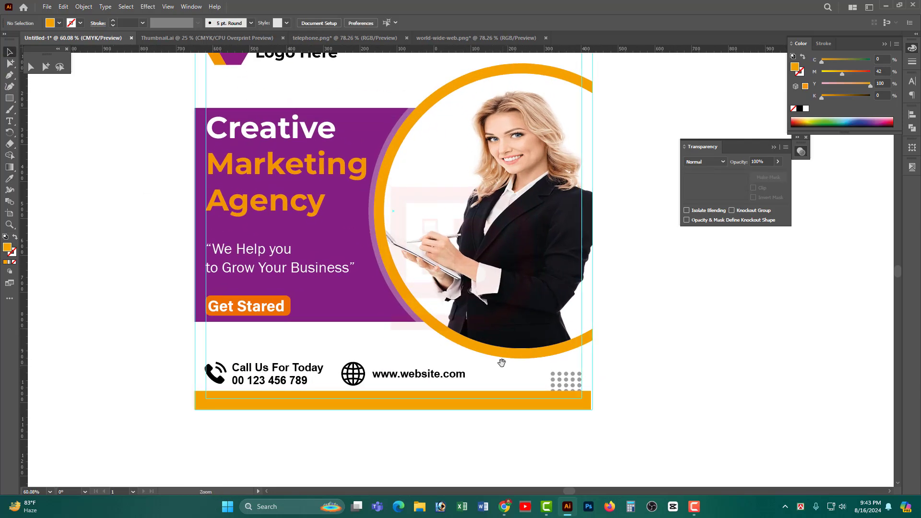
pyautogui.moveTo(530, 308); pyautogui.dragTo(532, 366)
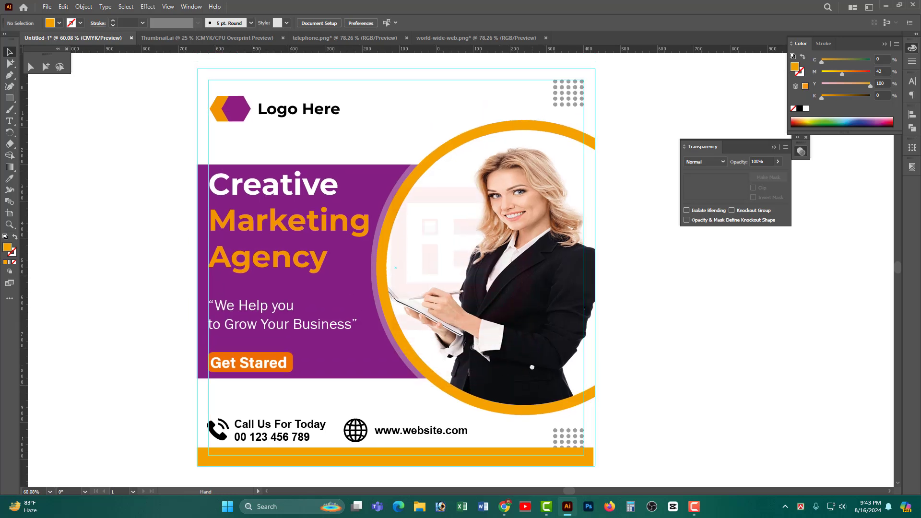
pyautogui.keyDown('alt'); pyautogui.click(435, 316); pyautogui.keyUp('alt')
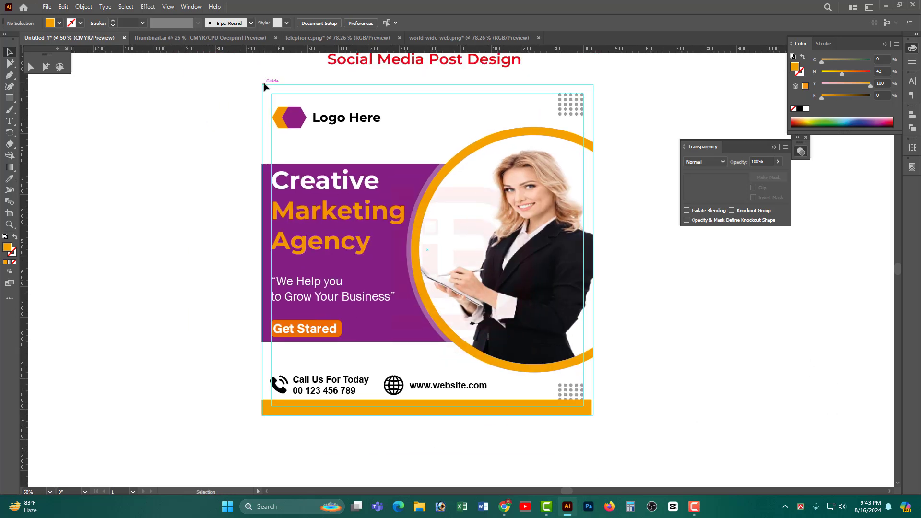
# - Widen the orange footer strip to 1080 px so it reaches the post's right edge
pyautogui.moveTo(264, 86); pyautogui.dragTo(608, 438)
pyautogui.click(664, 401)
pyautogui.click(590, 408)
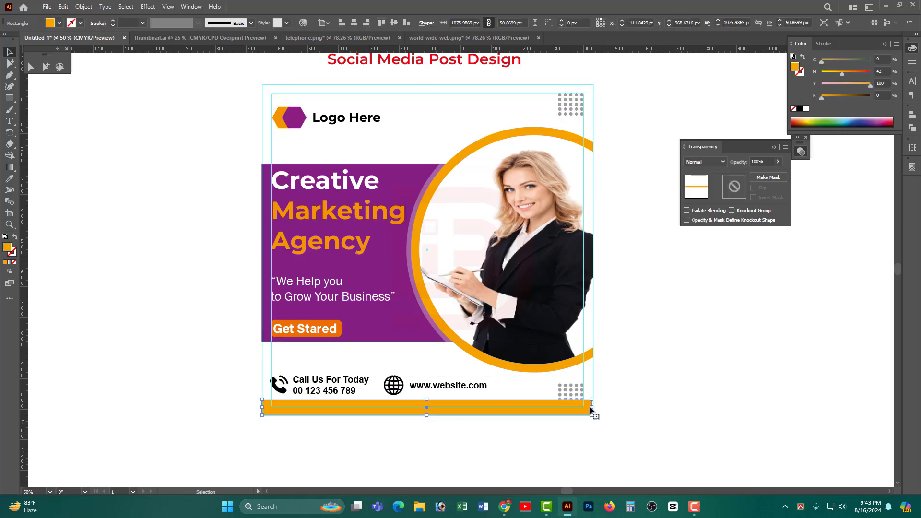
pyautogui.moveTo(592, 407); pyautogui.dragTo(593, 406)
# - Draw a 1080 by 1080 px orange square over the whole post and send it behind all the artwork
pyautogui.press('m')
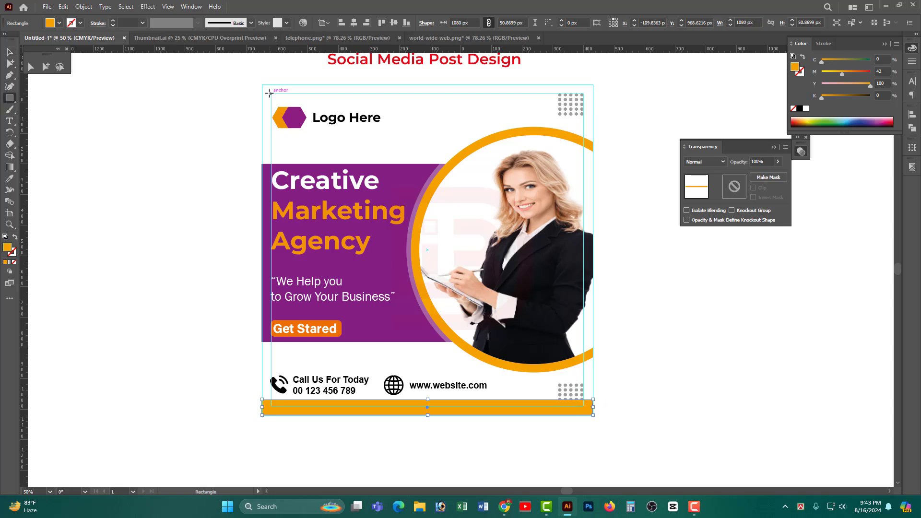
pyautogui.moveTo(261, 84); pyautogui.dragTo(593, 415)
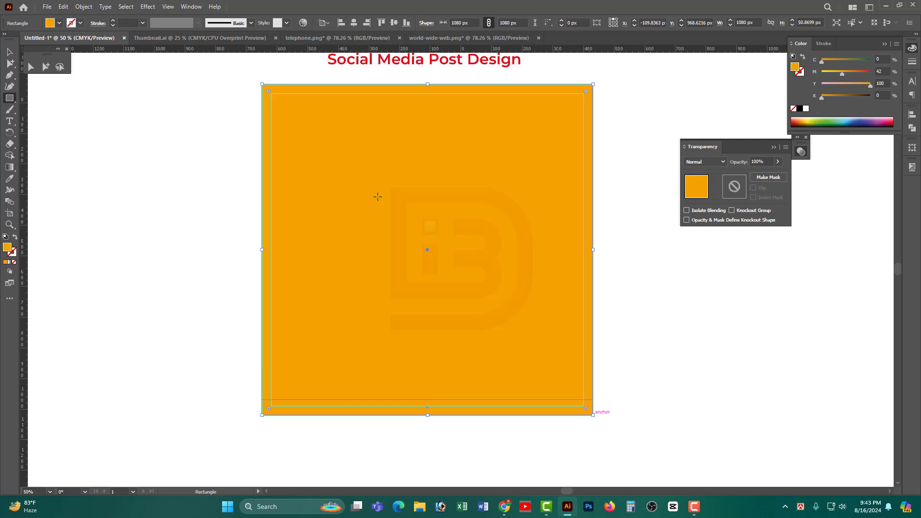
pyautogui.hotkey('ctrl', 'shift', '[')
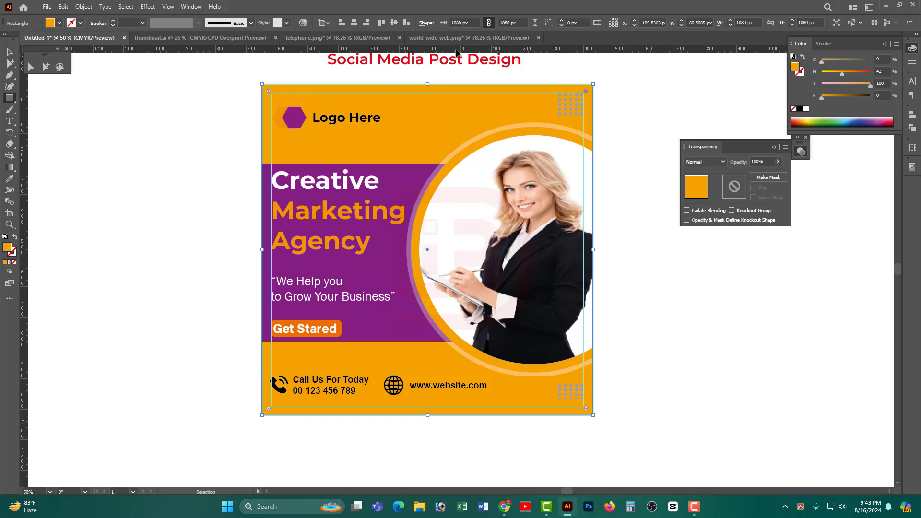
# - Reduce the background square's opacity to 10% and deselect it
pyautogui.click(778, 162)
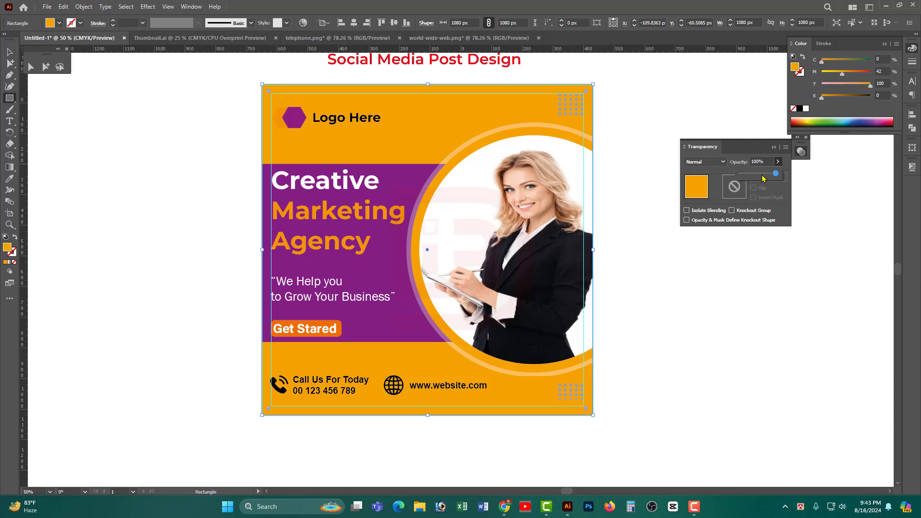
pyautogui.moveTo(777, 173); pyautogui.dragTo(744, 176)
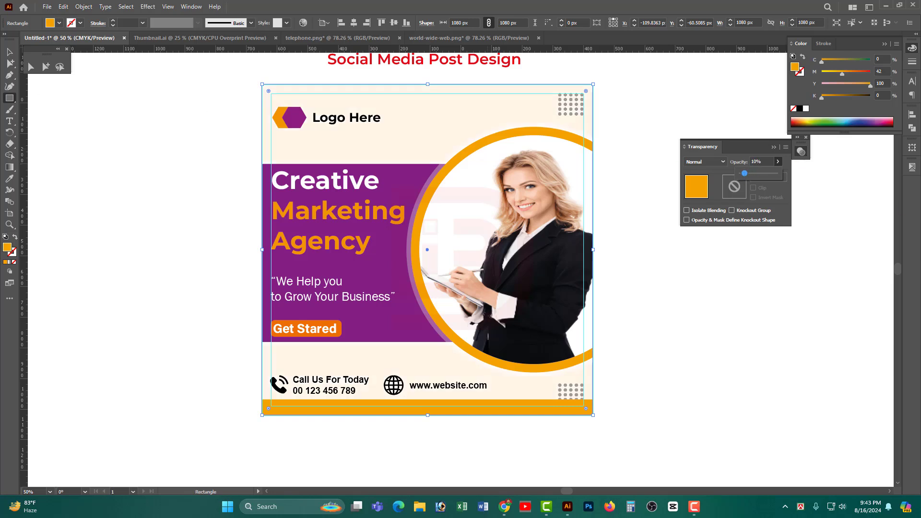
pyautogui.click(99, 109)
pyautogui.press('BackSpace')
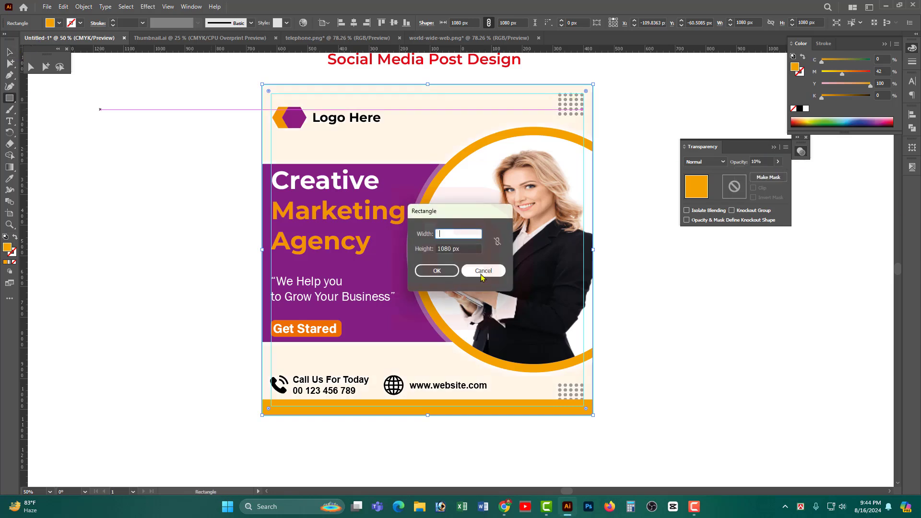
pyautogui.click(480, 271)
pyautogui.press('v')
pyautogui.click(208, 193)
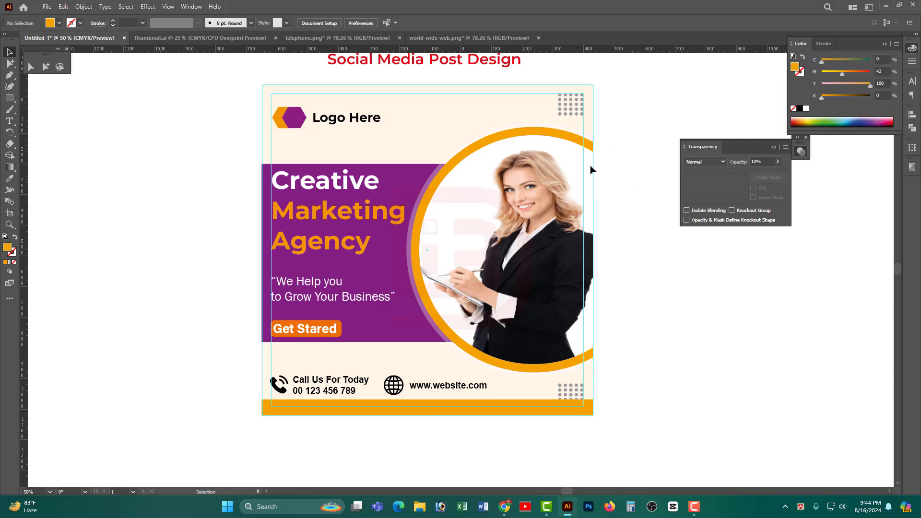
pyautogui.moveTo(591, 170); pyautogui.dragTo(551, 179)
pyautogui.scroll(1, 479, 220)
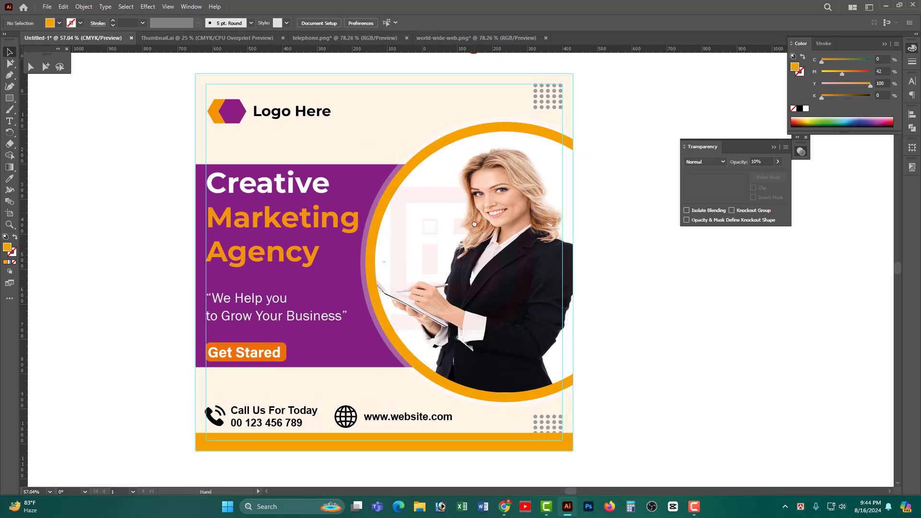
pyautogui.moveTo(474, 224); pyautogui.dragTo(472, 232)
pyautogui.scroll(-1, 399, 263)
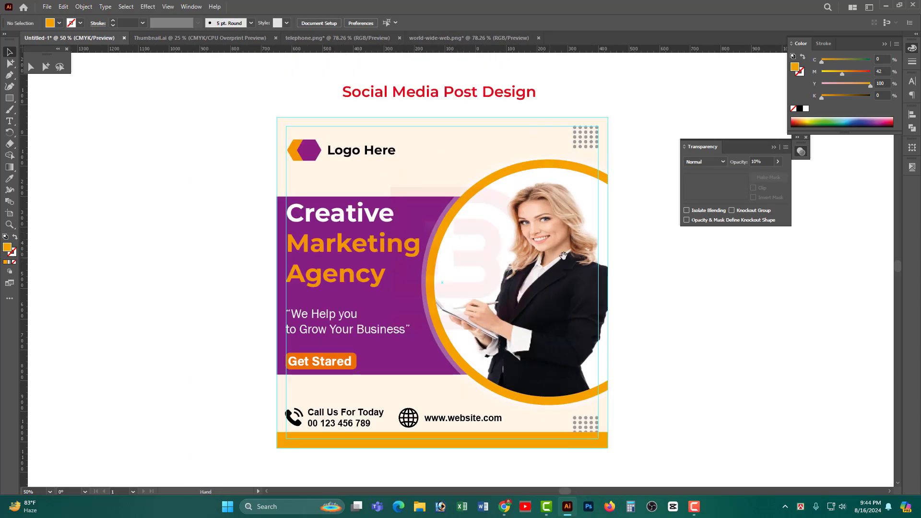
pyautogui.moveTo(609, 258); pyautogui.dragTo(564, 259)
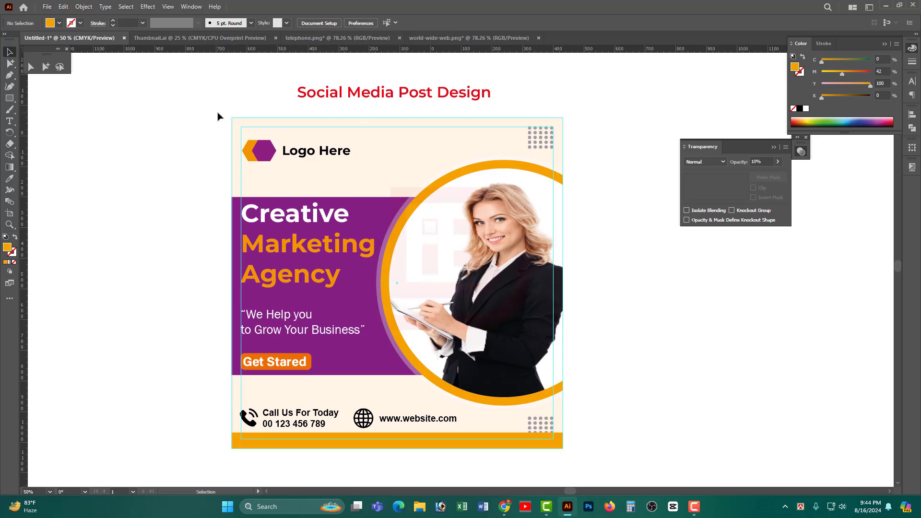
pyautogui.moveTo(217, 116); pyautogui.dragTo(610, 465)
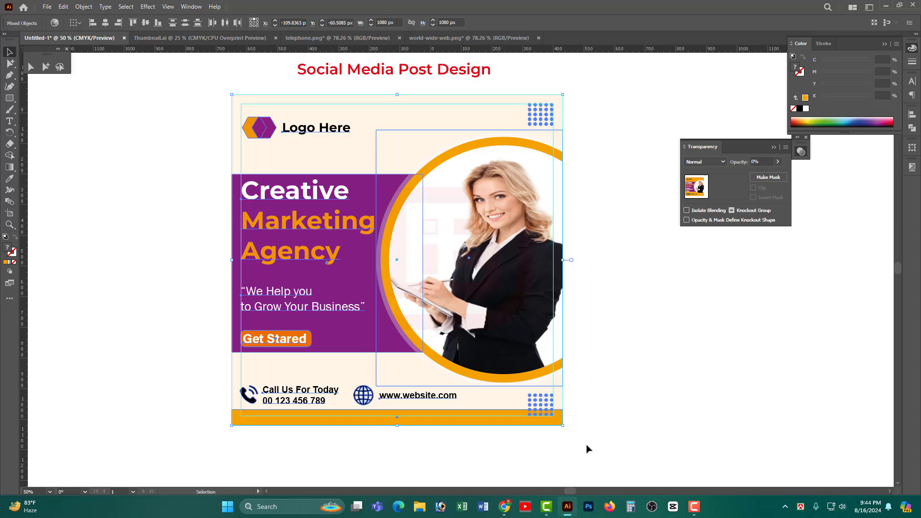
# - Add a copy of the "Social Media Post Design" title below it reading "1080 x 1080 Pixel" and centre it under the title
pyautogui.scroll(2, 416, 127)
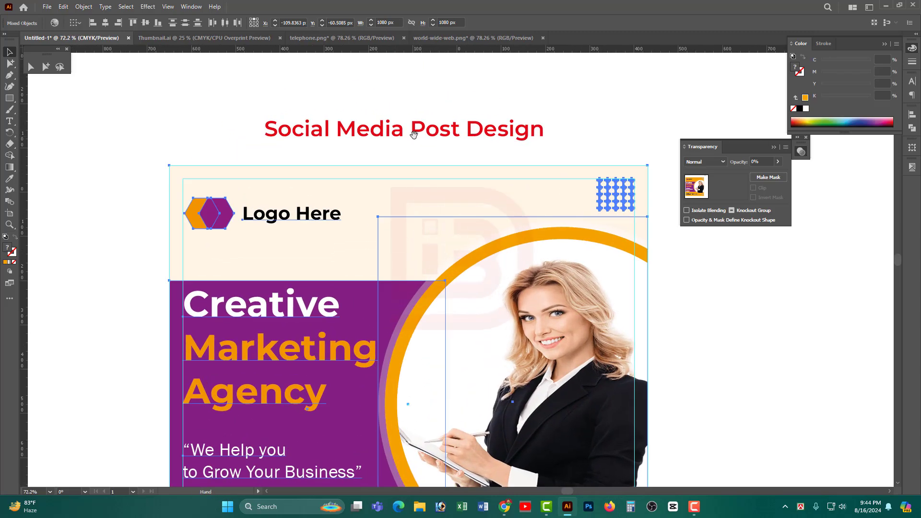
pyautogui.moveTo(413, 134)
pyautogui.mouseDown()
pyautogui.moveTo(438, 118)
pyautogui.moveTo(418, 146)
pyautogui.mouseUp()
pyautogui.tripleClick(417, 144)
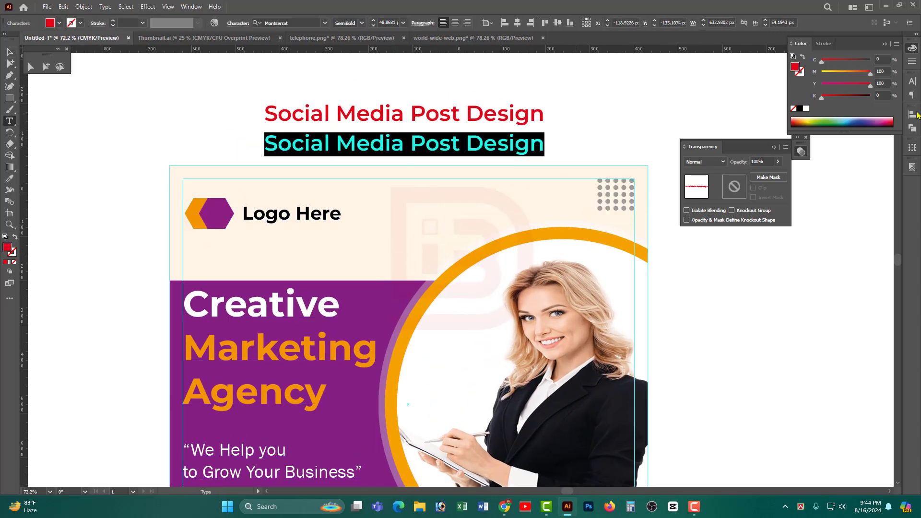
pyautogui.write('1080')
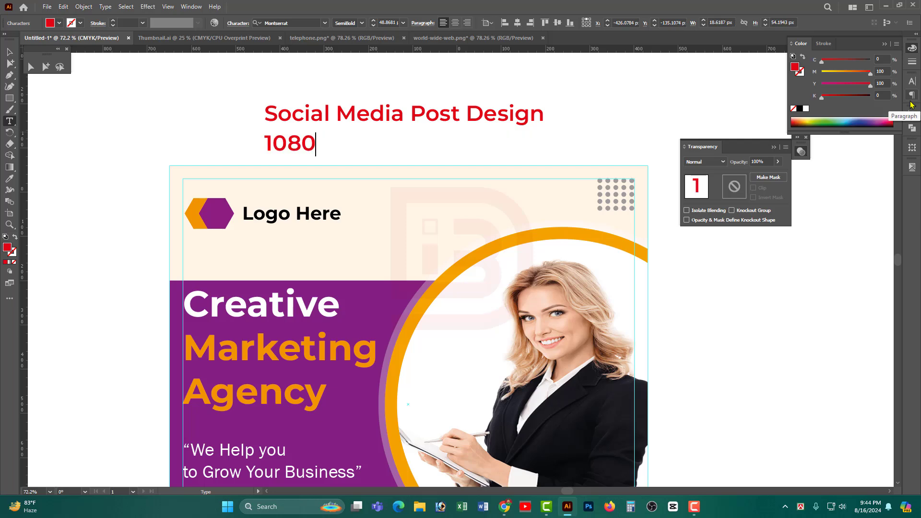
pyautogui.write(' x 1080 P')
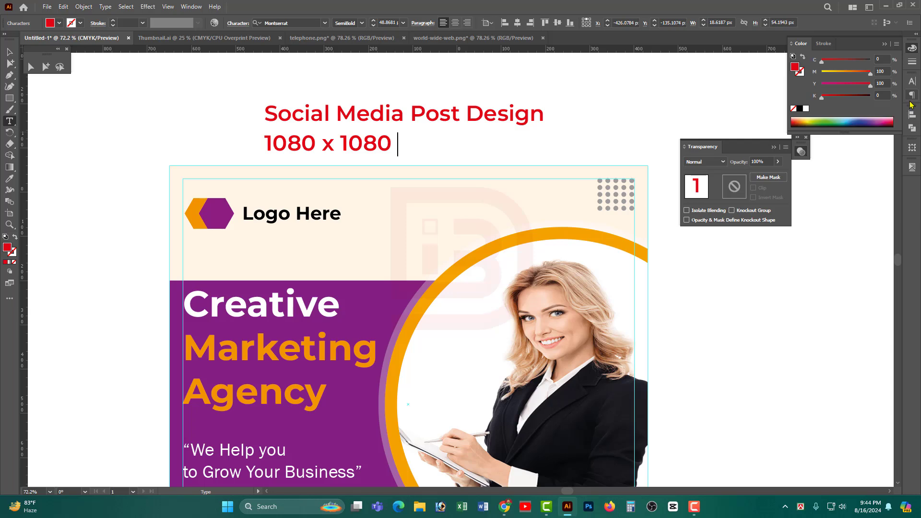
pyautogui.write('ixel')
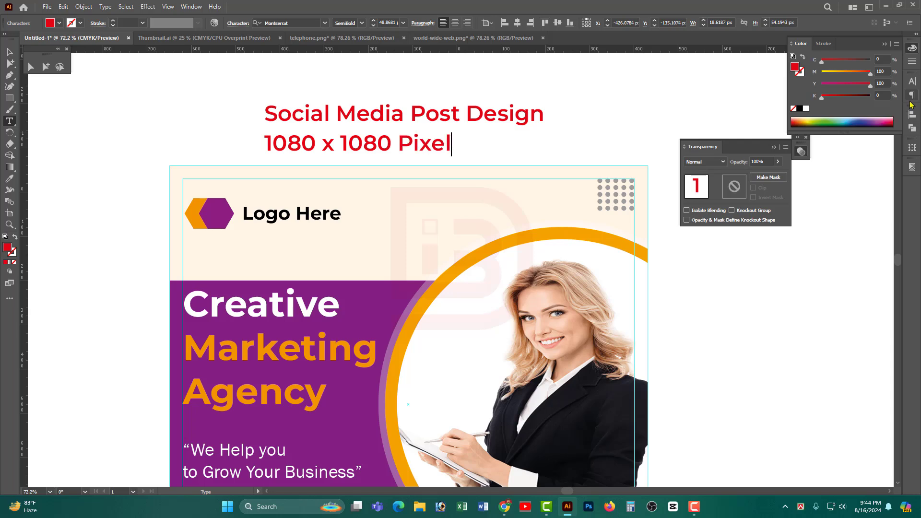
pyautogui.press('Escape')
pyautogui.moveTo(436, 154); pyautogui.dragTo(460, 153)
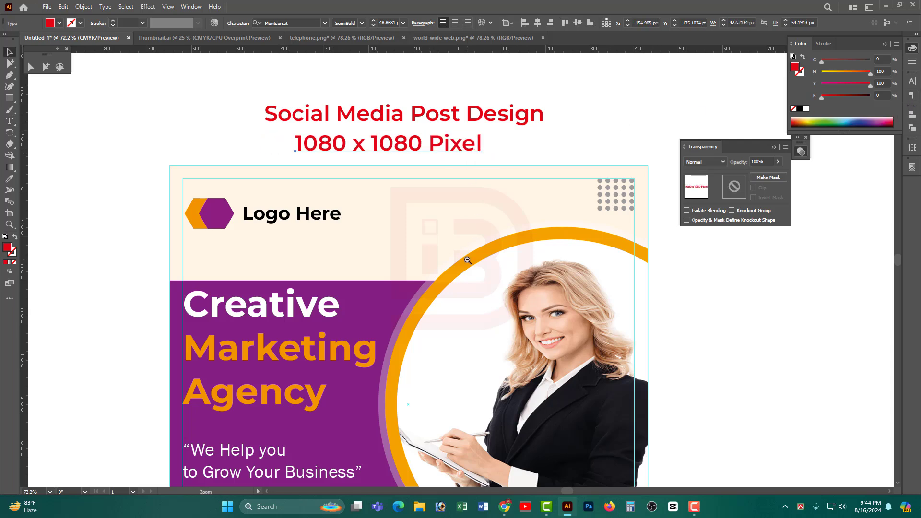
pyautogui.hotkey('ctrl', '-')
pyautogui.hotkey('ctrl', '-')
pyautogui.moveTo(278, 216); pyautogui.dragTo(255, 163)
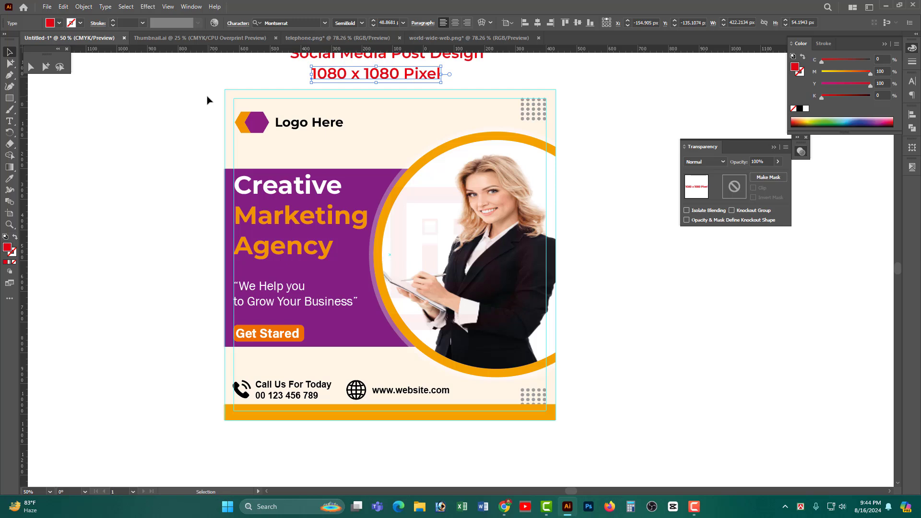
pyautogui.moveTo(207, 96); pyautogui.dragTo(583, 448)
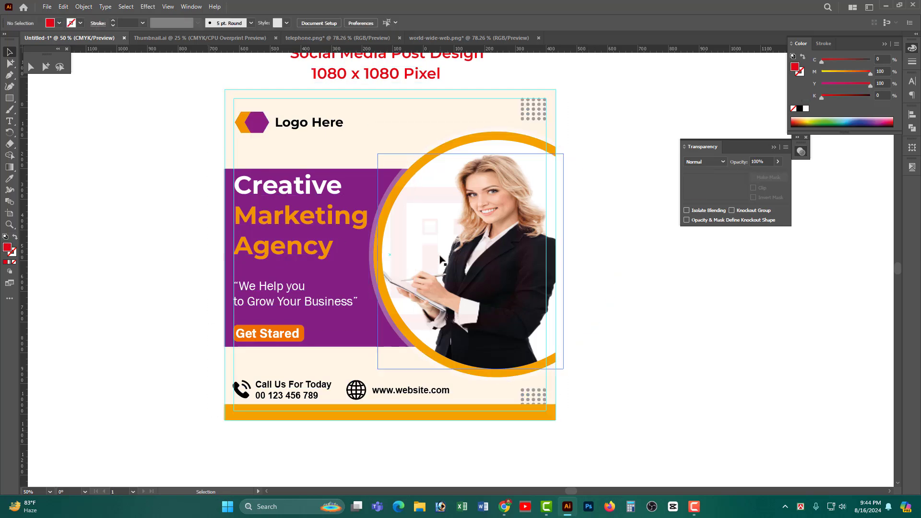
pyautogui.moveTo(441, 260); pyautogui.dragTo(459, 273)
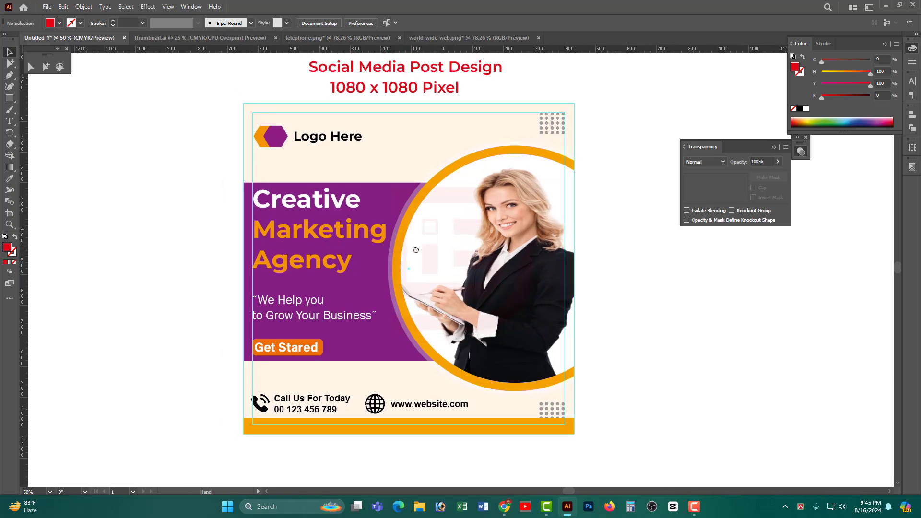